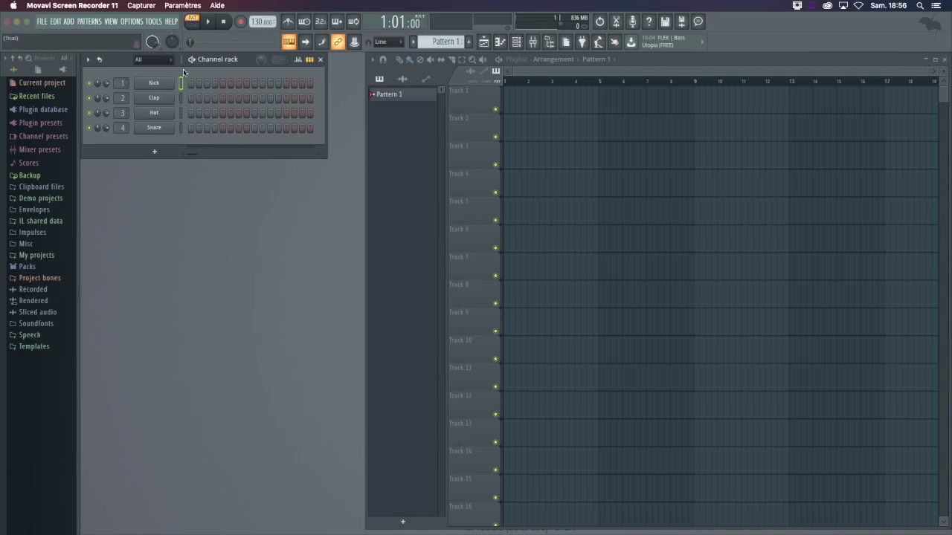
click(42, 22)
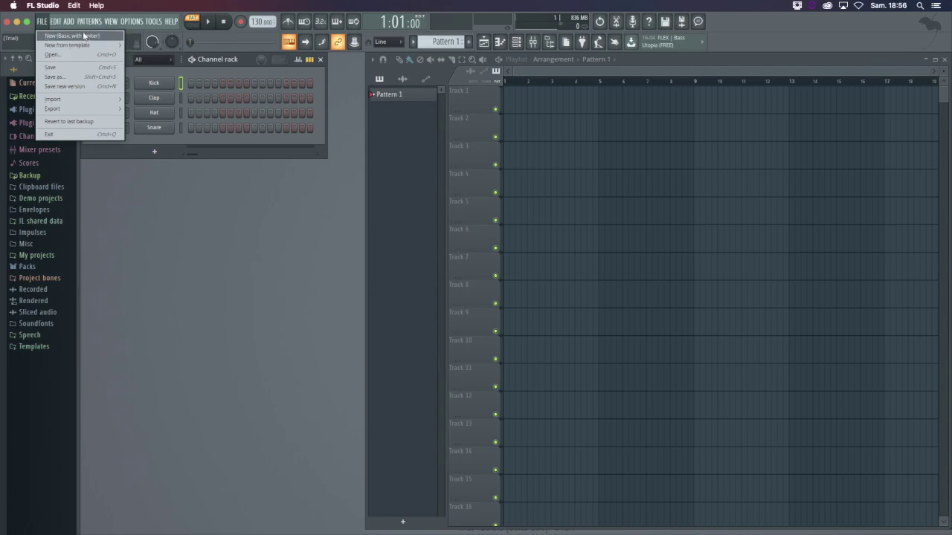
click(163, 199)
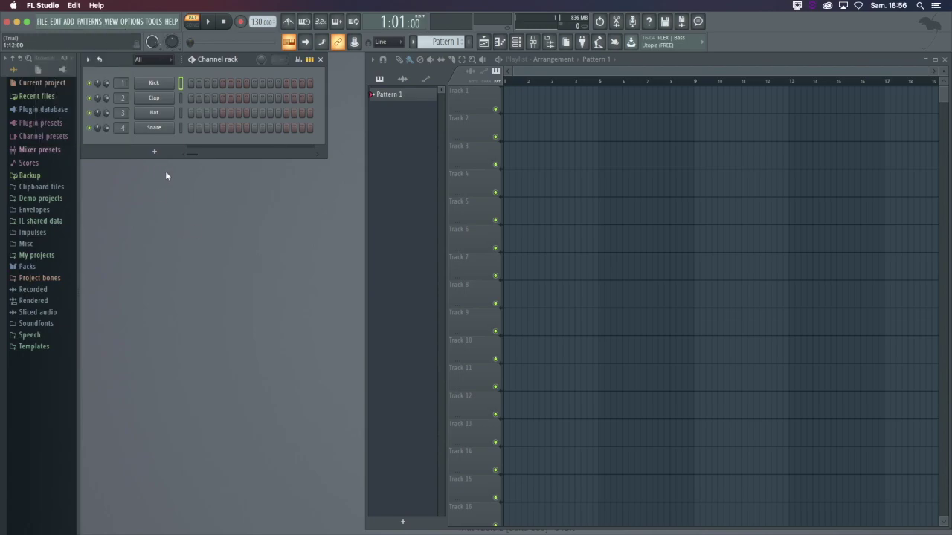
- Set the audio device to Movavi Sound Grabber, check the MIDI input and output devices, and close the settings
click(129, 22)
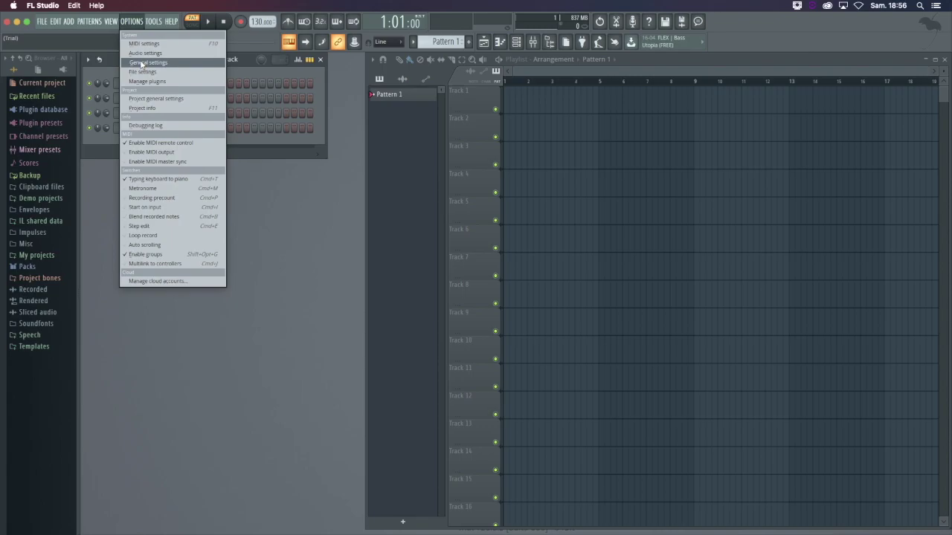
click(144, 53)
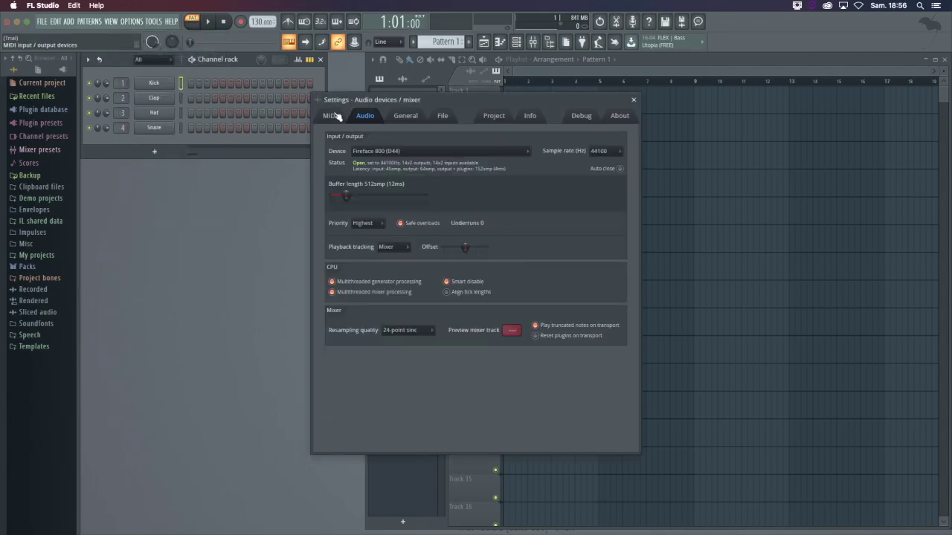
click(388, 151)
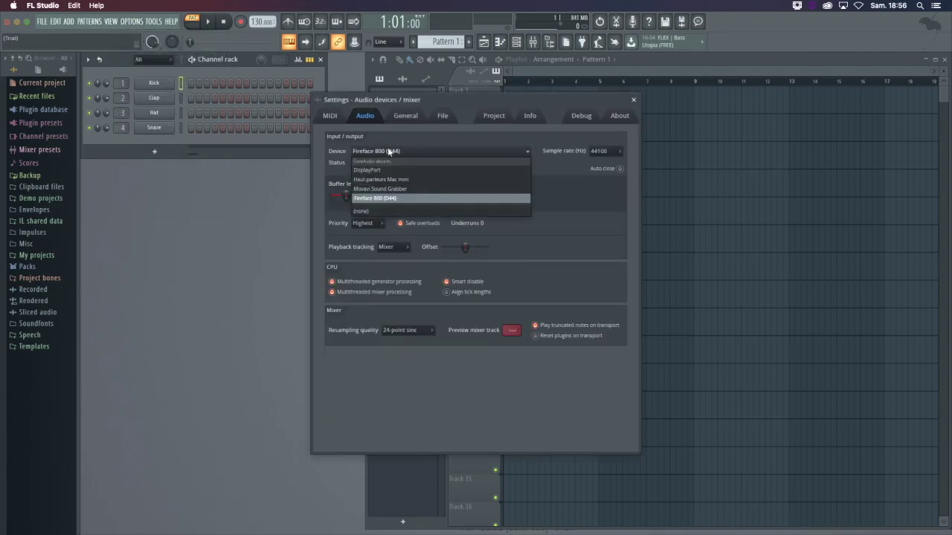
click(381, 190)
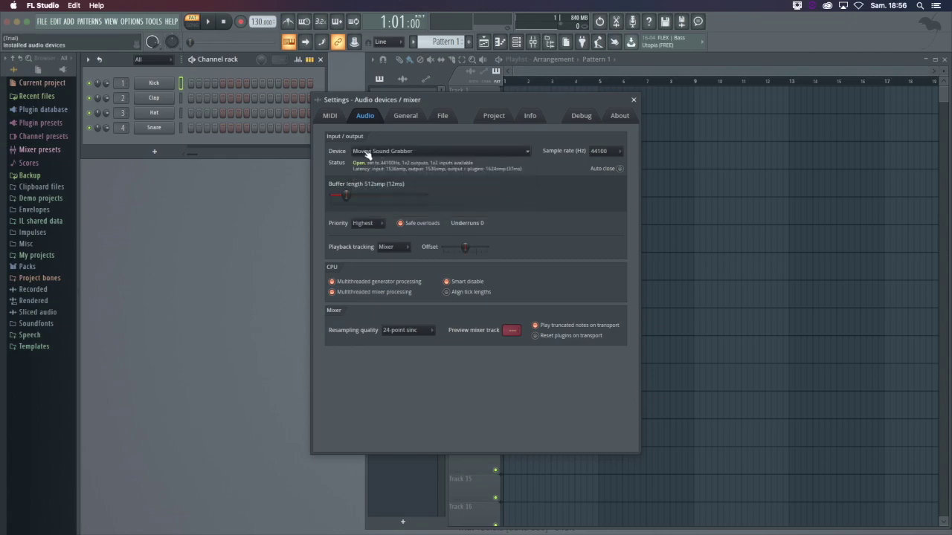
click(331, 117)
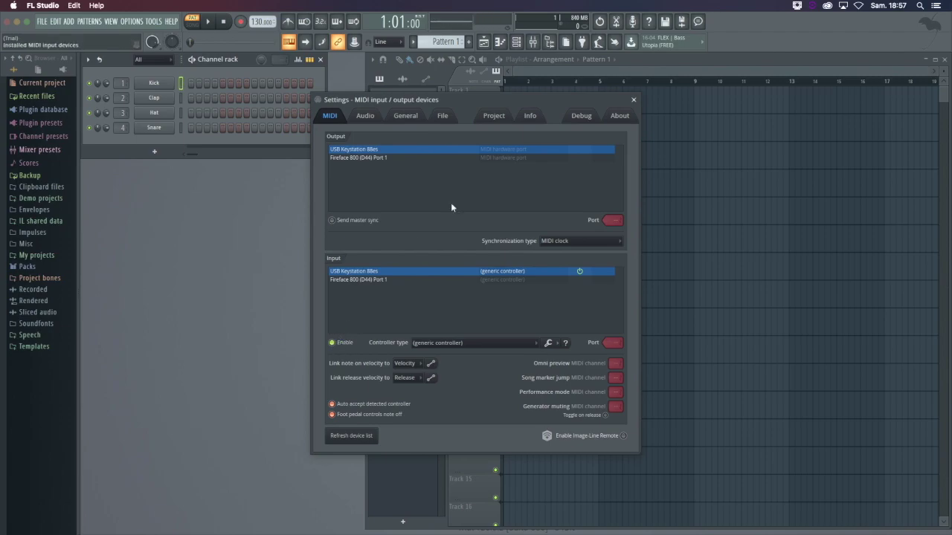
click(634, 100)
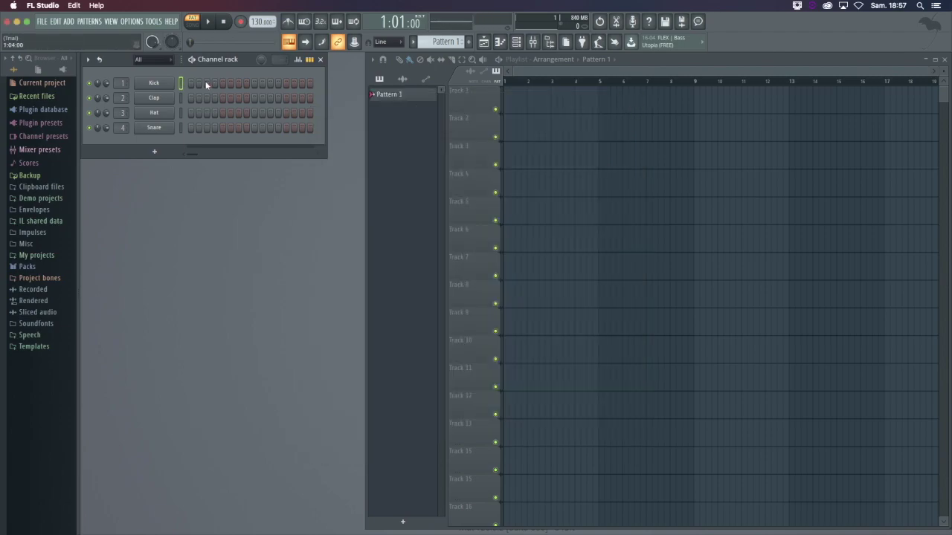
- Program Kick hits on steps 1, 5, 9 and 13 and place a Pattern 1 clip at bar 1 of Track 1
drag(152, 41, 152, 64)
click(191, 83)
click(222, 84)
click(286, 84)
click(397, 120)
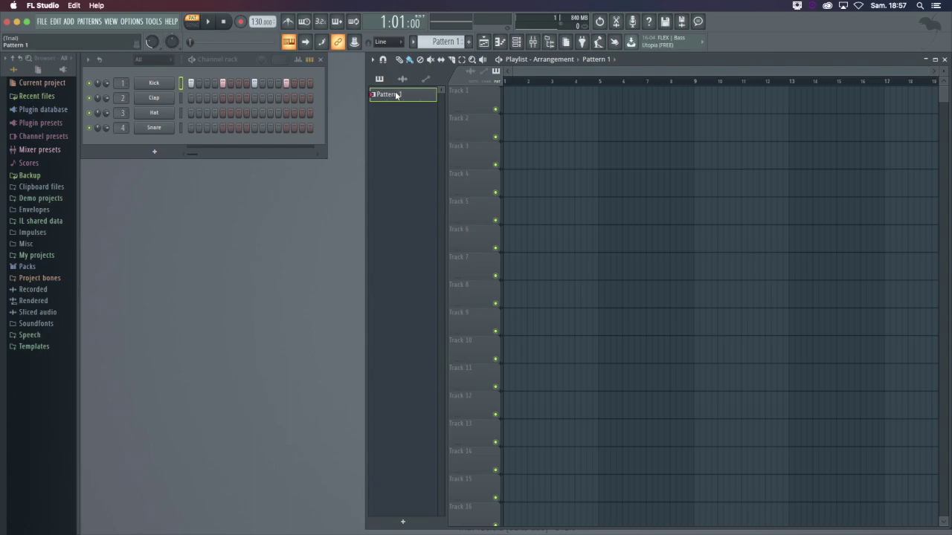
click(509, 96)
- Try placing and deleting extra Pattern 1 clips after the first clip on Track 1
click(539, 94)
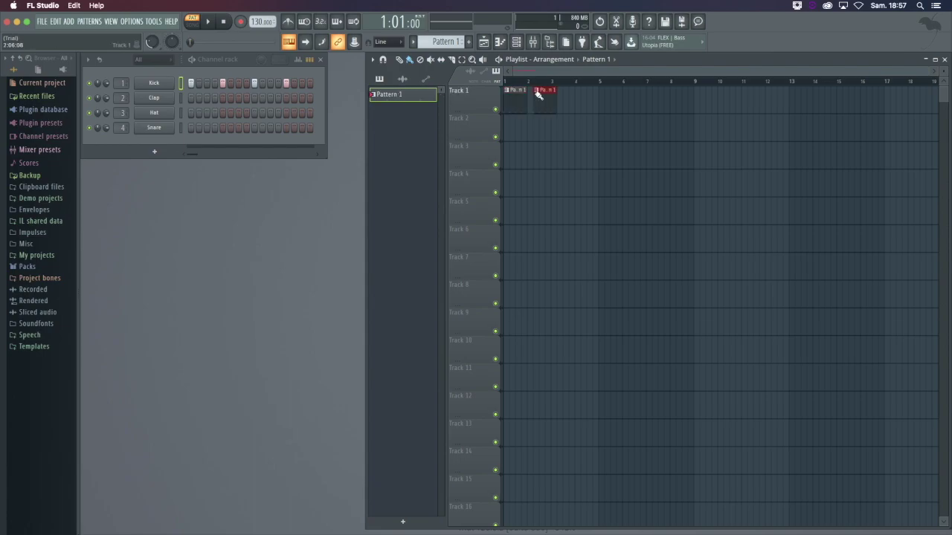
right_click(540, 91)
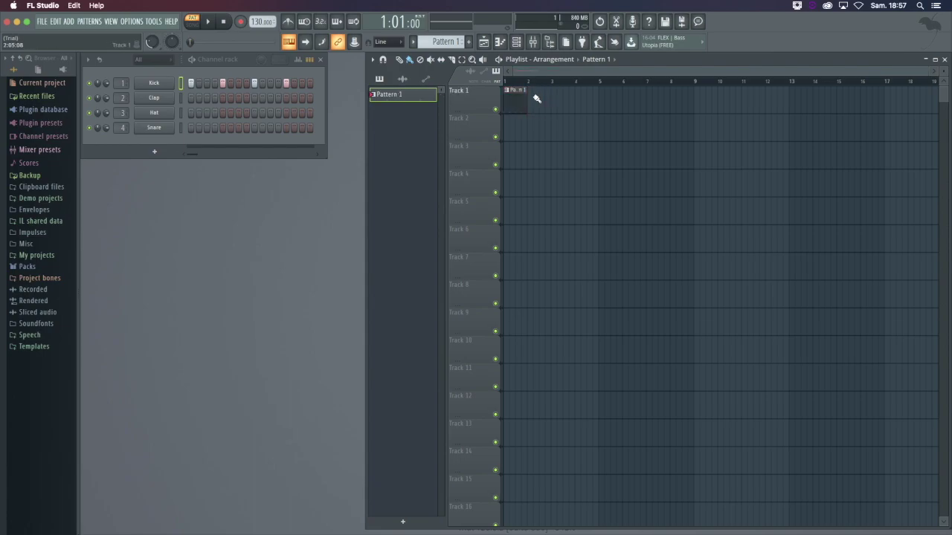
click(536, 97)
right_click(534, 97)
click(534, 97)
right_click(535, 91)
click(536, 91)
right_click(536, 91)
click(536, 95)
click(577, 95)
- Paint a run of Pattern 1 clips along Track 1 and erase every clip except the one at bar 1
click(410, 60)
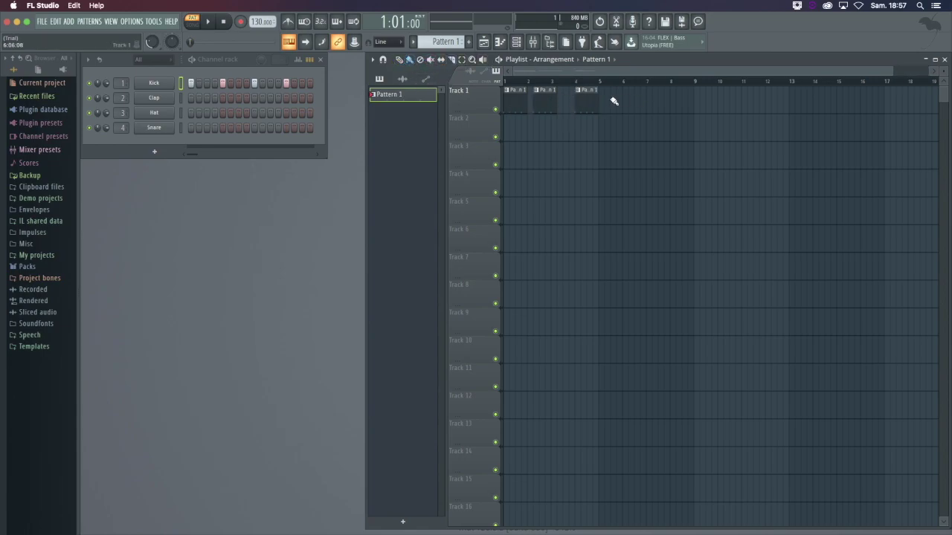
drag(614, 98, 833, 102)
right_click(844, 94)
right_click(584, 90)
right_click(550, 98)
- Preview Pattern 1, switch playback to song mode, and play the arrangement briefly
key(space)
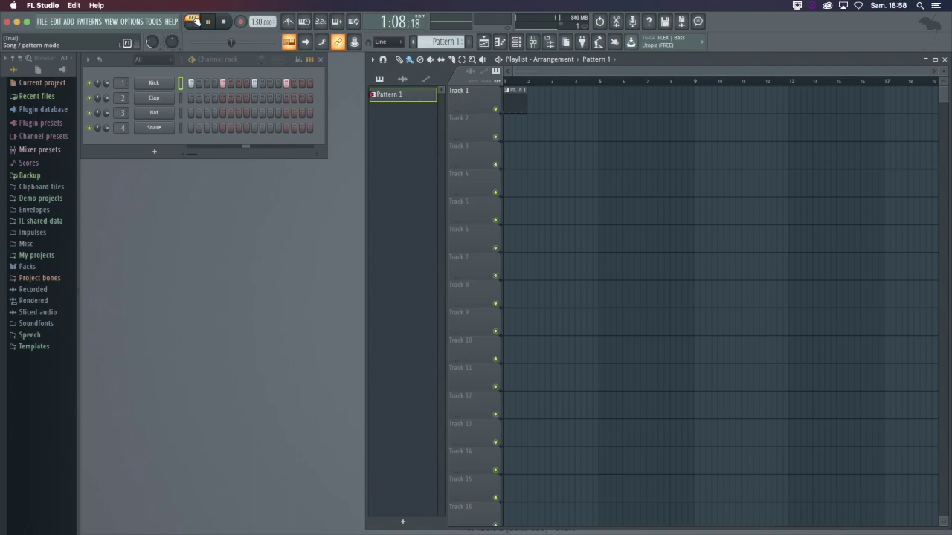
key(space)
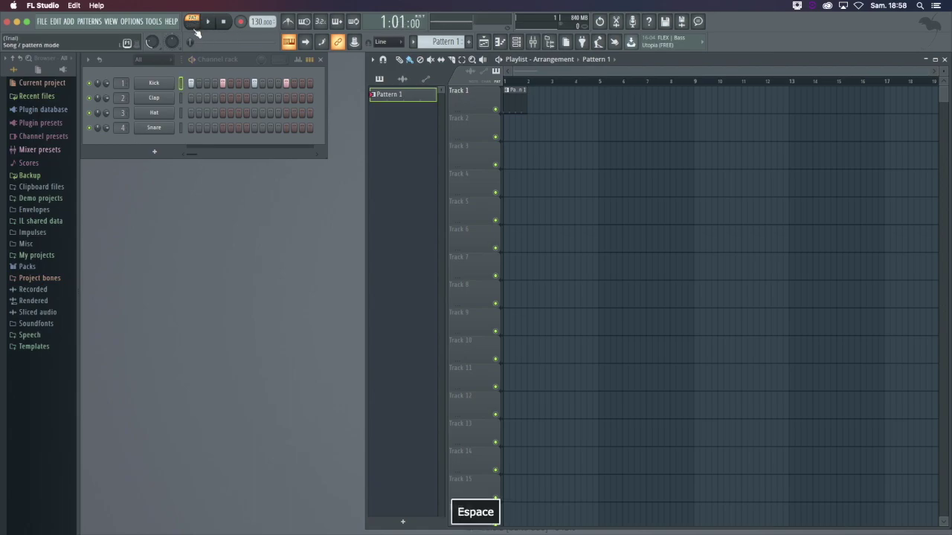
click(196, 24)
key(space)
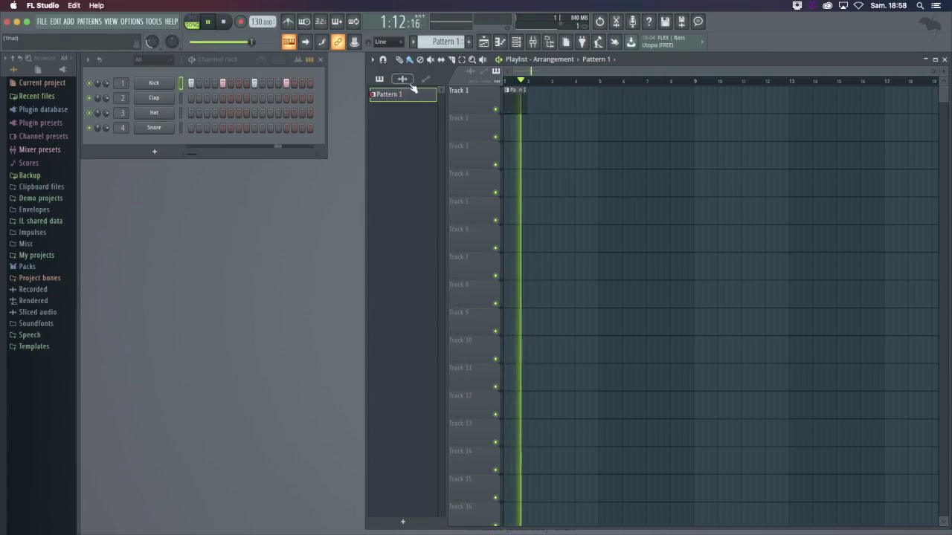
key(space)
- Place Pattern 1 clips at bars 2 and 3 of Track 1 and play the arrangement
click(536, 97)
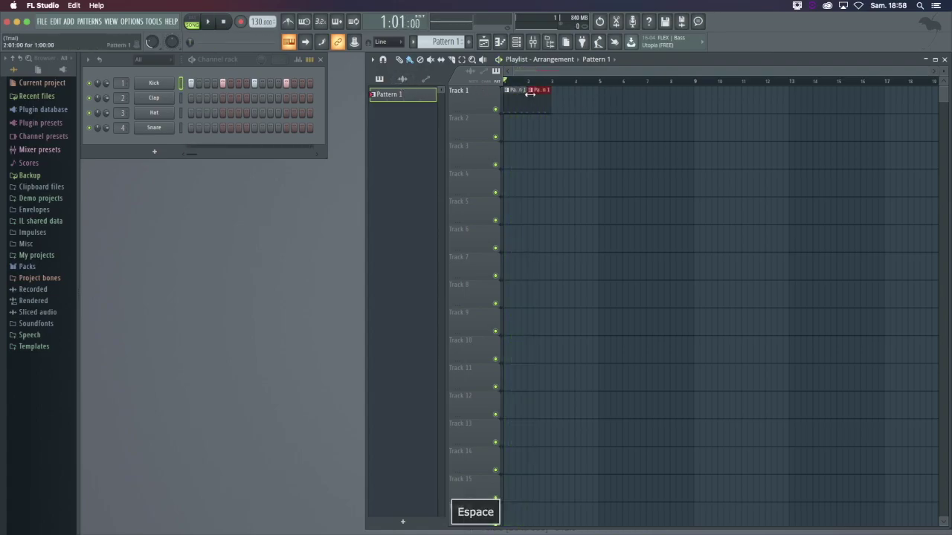
click(569, 97)
drag(575, 97, 565, 92)
key(space)
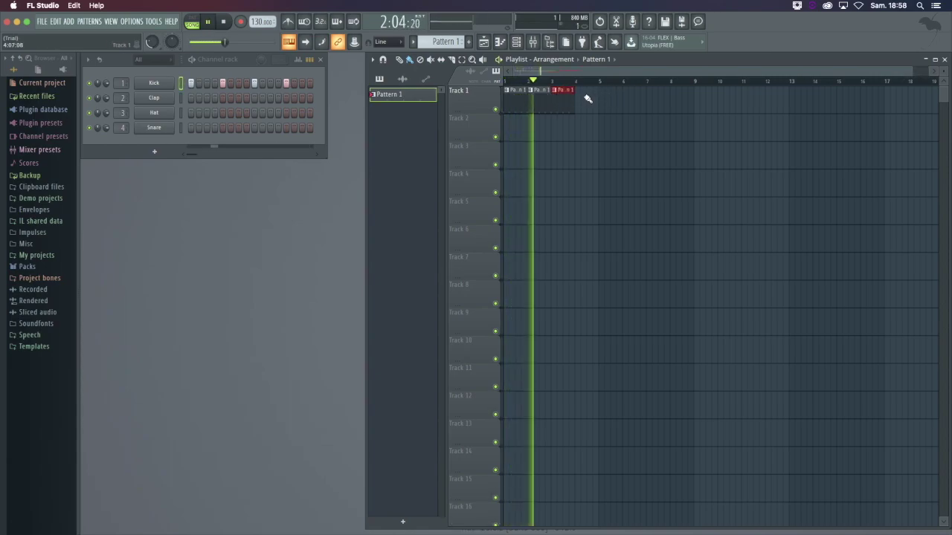
key(space)
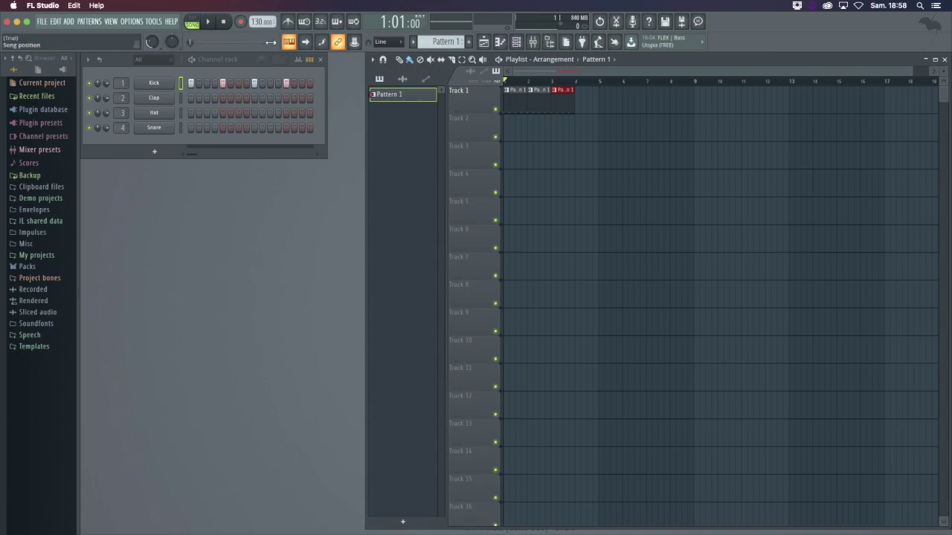
- Create a second pattern and name it Clap
click(470, 43)
key(space)
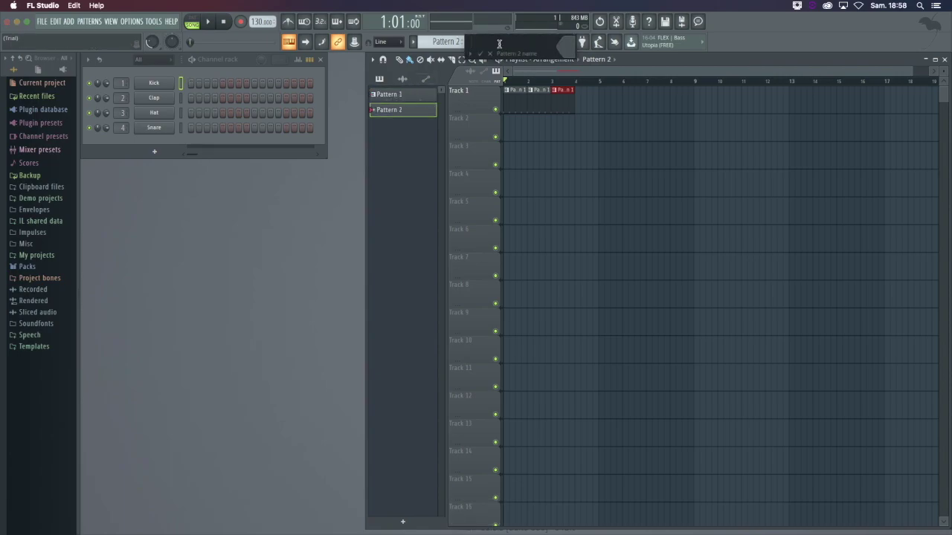
text(Clap)
key(Return)
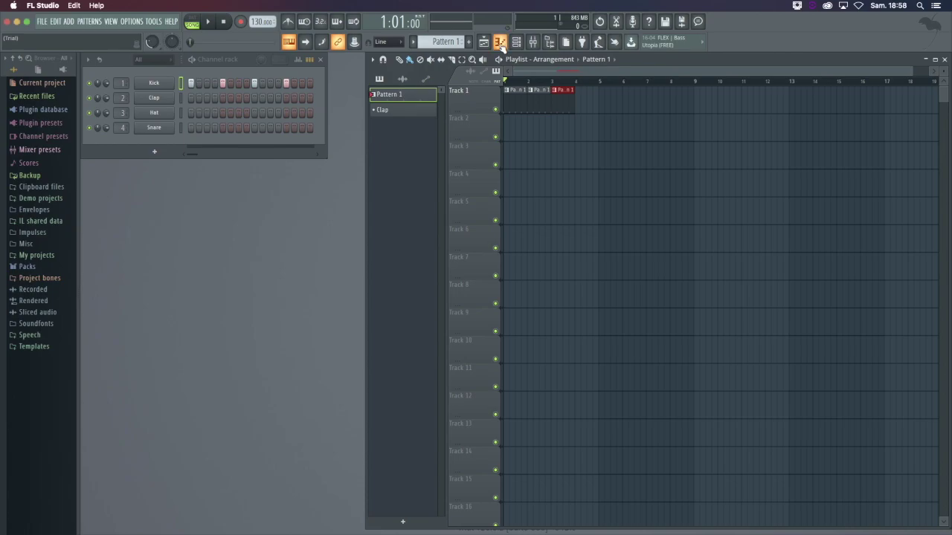
- Rename Pattern 1 as Kick
right_click(399, 95)
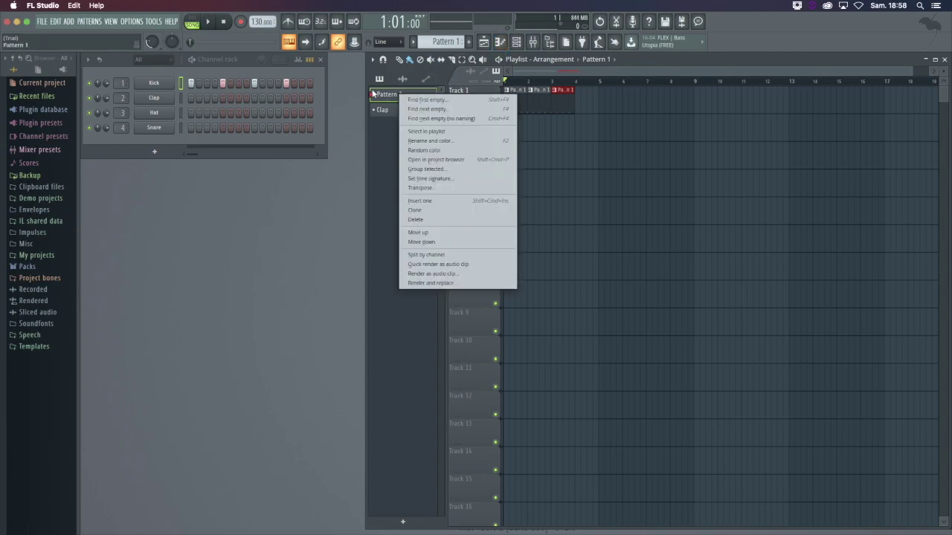
click(441, 142)
text(Kick)
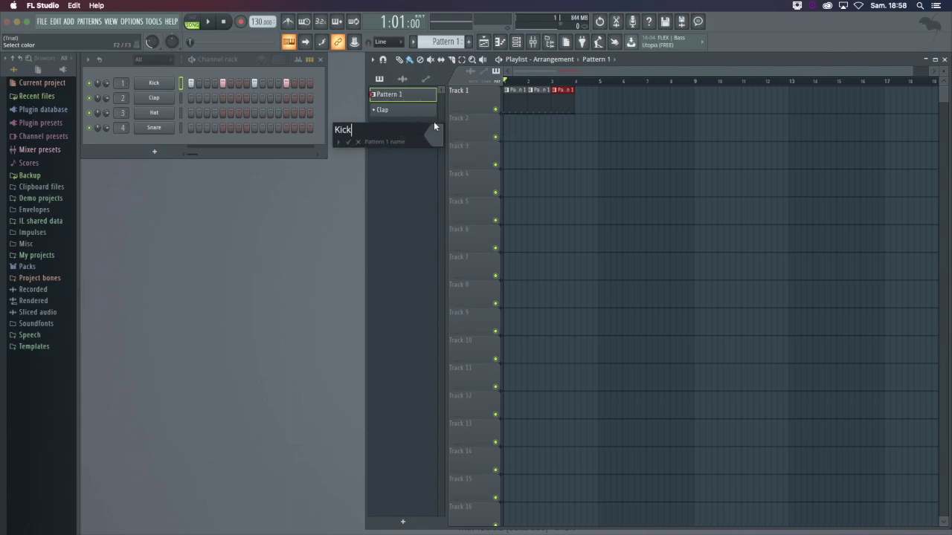
key(Return)
- Change the Kick pattern's color to red
right_click(408, 96)
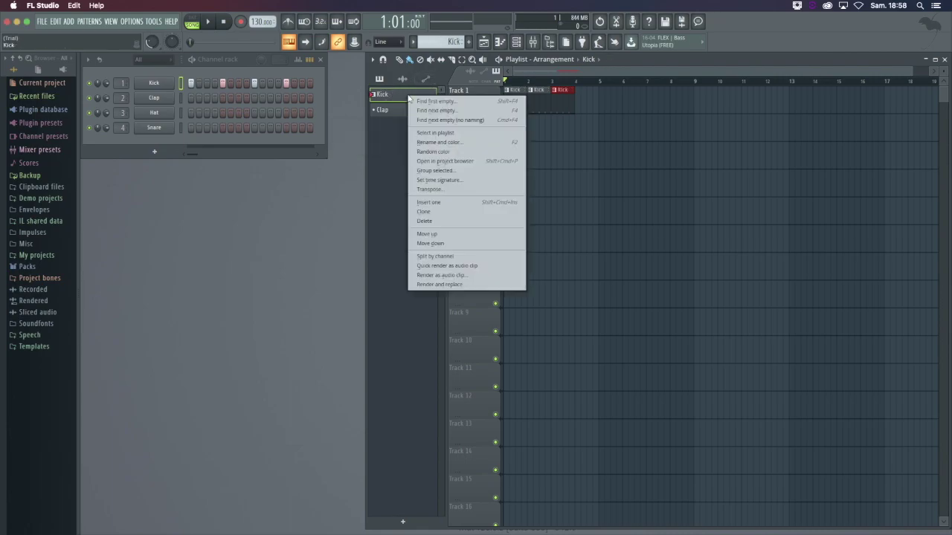
click(447, 142)
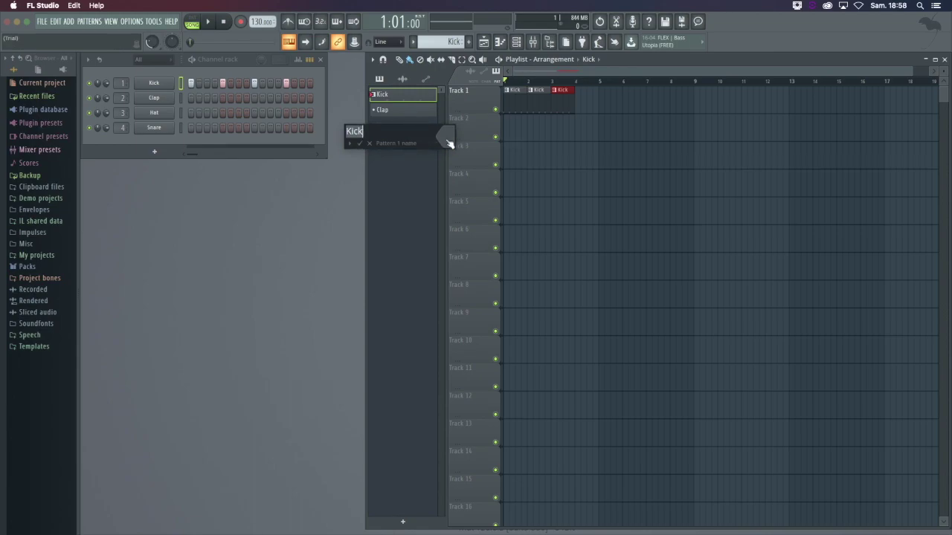
click(449, 142)
click(579, 127)
key(Return)
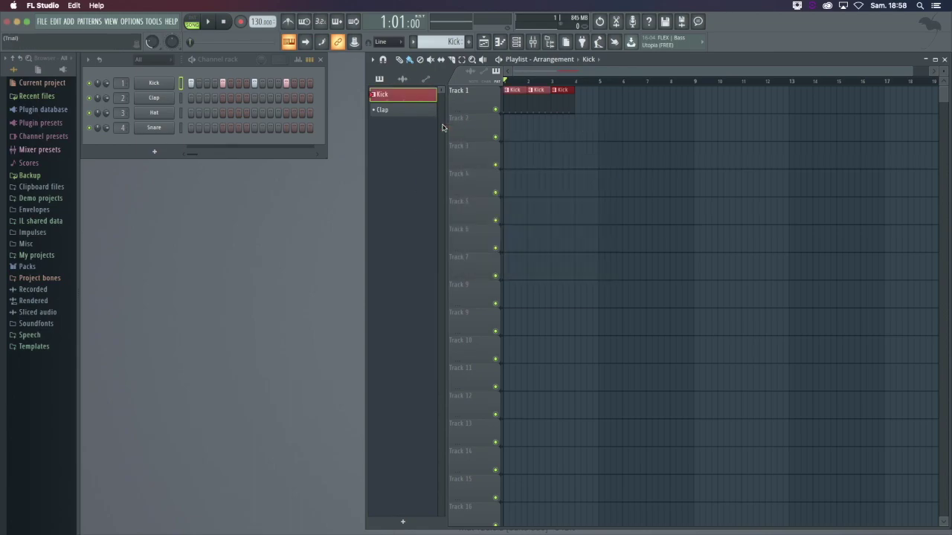
- View the Kick channel's sampler settings and channel options, and close them without changes
click(153, 83)
right_click(153, 83)
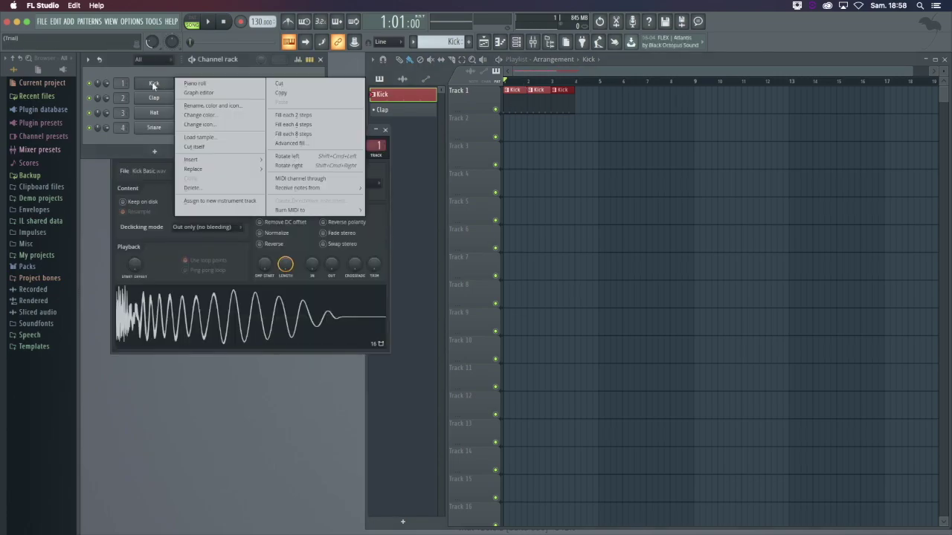
click(341, 124)
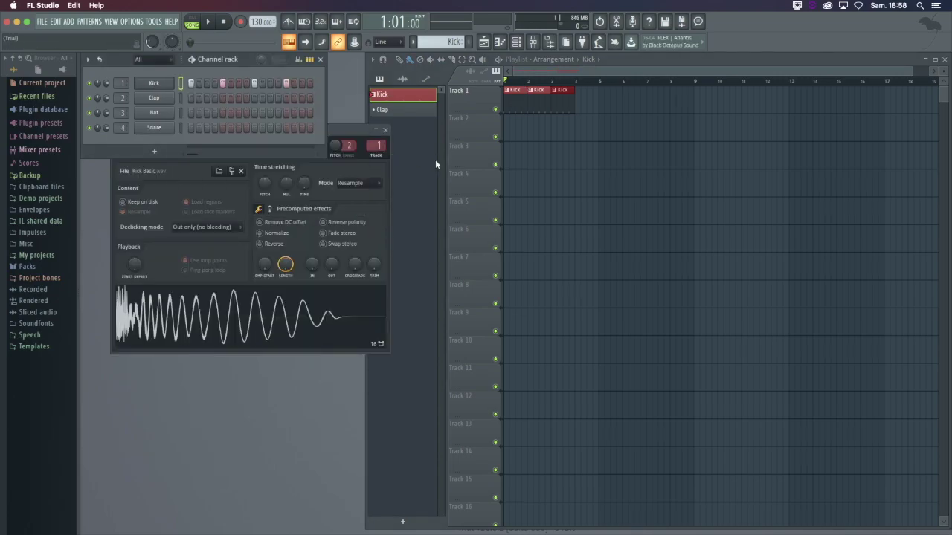
click(385, 130)
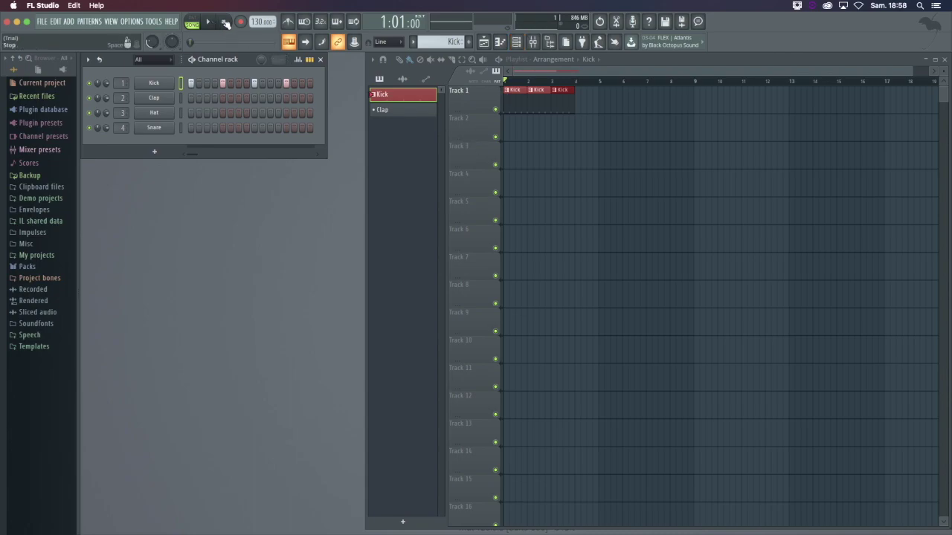
- Start and stop playback of the arrangement several times to check the transport, time display and output meter
key(space)
key(space)
key(space)
key(space)
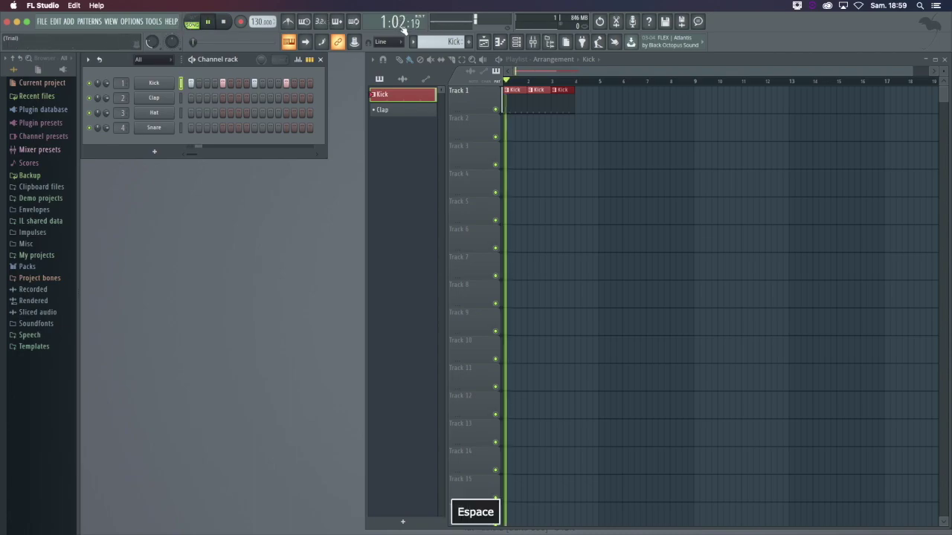
key(space)
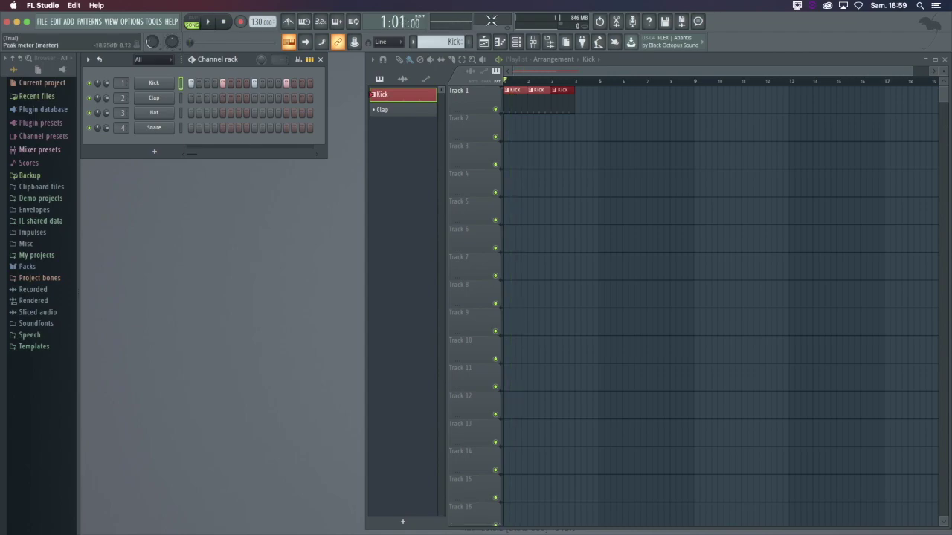
key(space)
key(space)
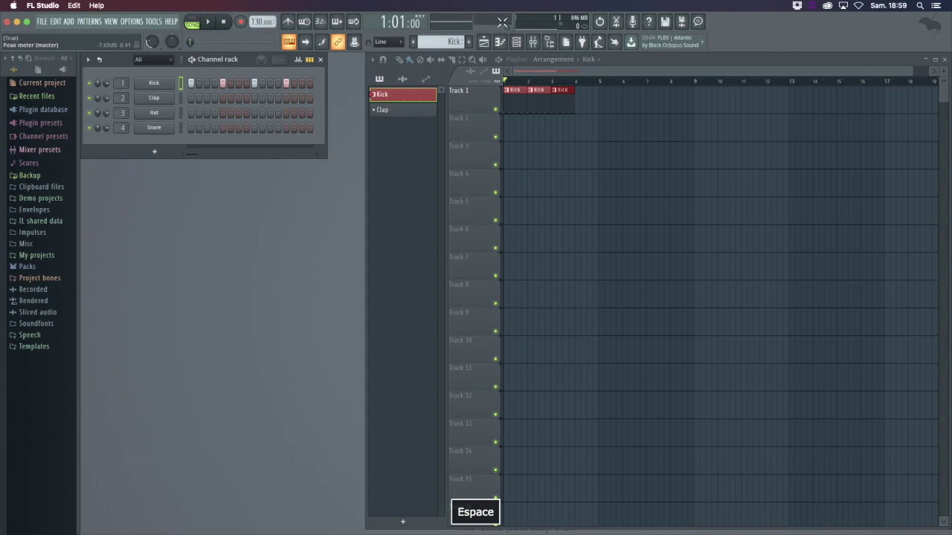
key(space)
key(space)
key(space)
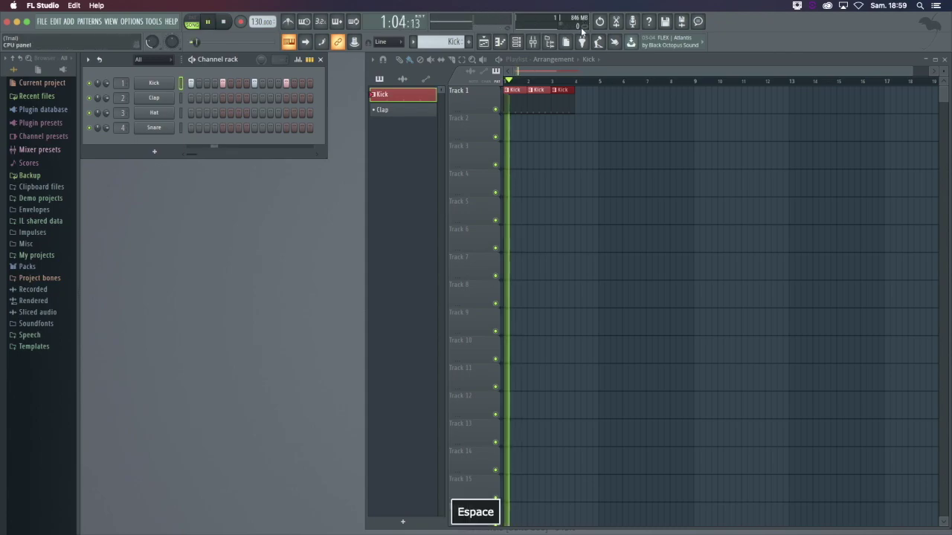
key(space)
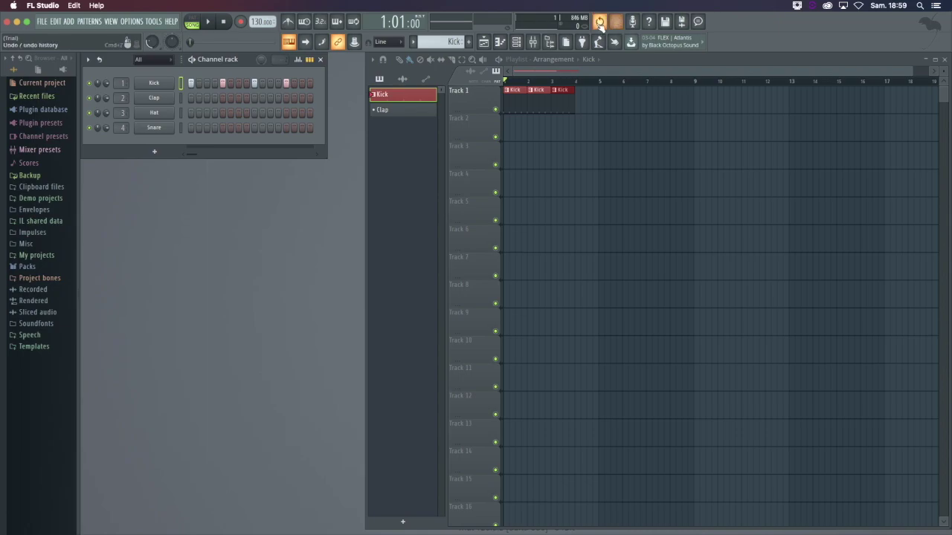
- Open the Edison audio editor on the Master track and close it
click(616, 25)
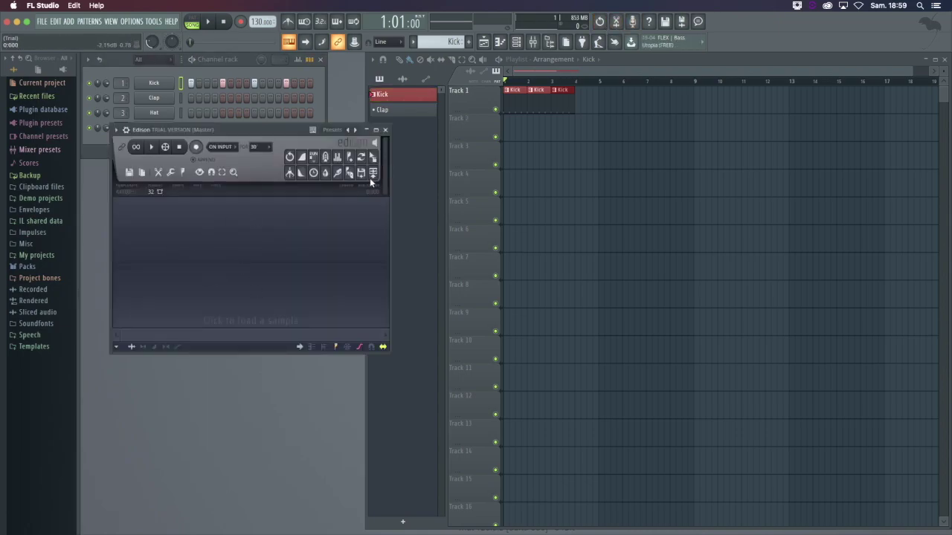
click(386, 130)
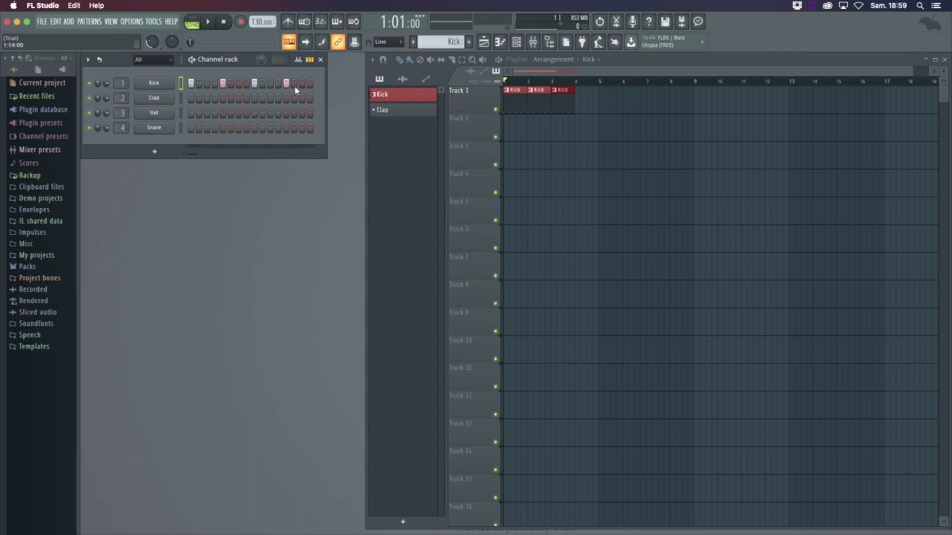
- Program claps on steps 5 and 13 of the Clap pattern and place two consecutive Clap clips at the start of Track 2
click(395, 110)
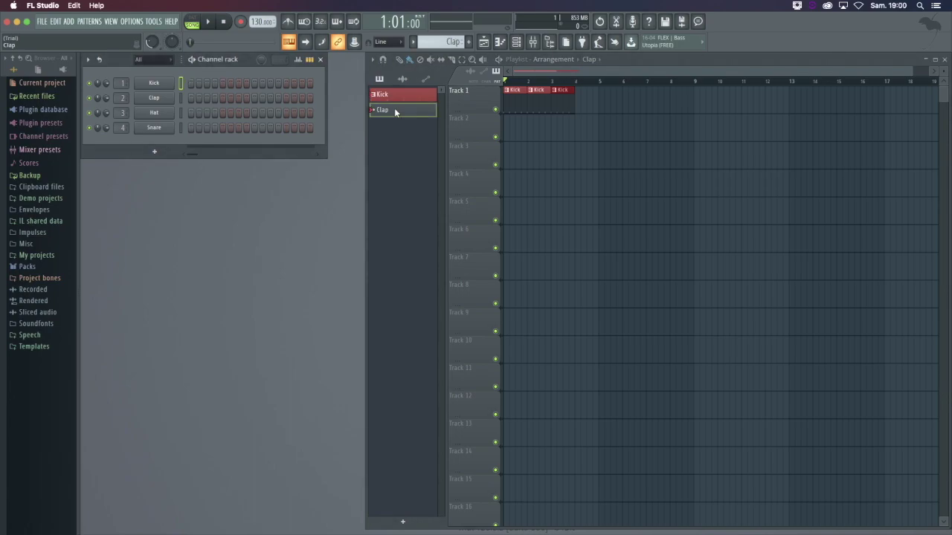
click(223, 98)
click(513, 123)
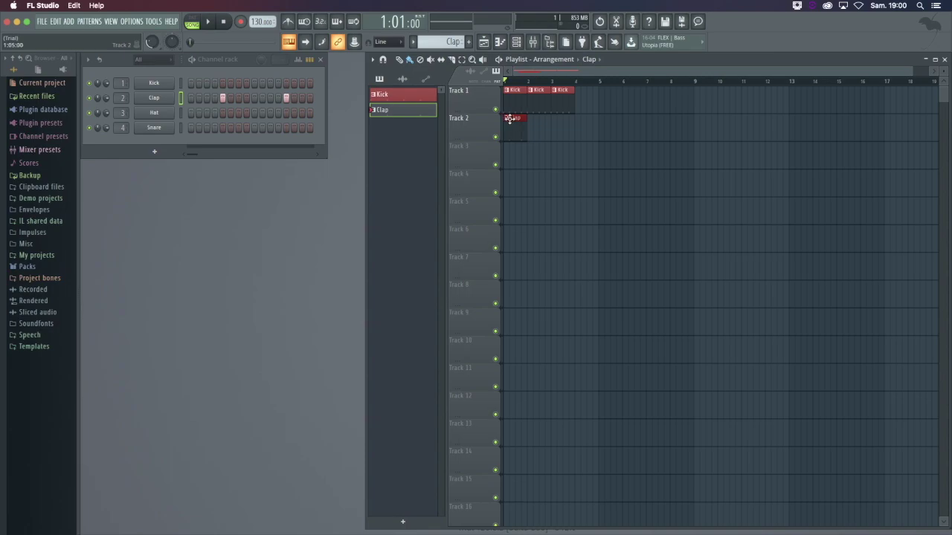
key(space)
click(537, 120)
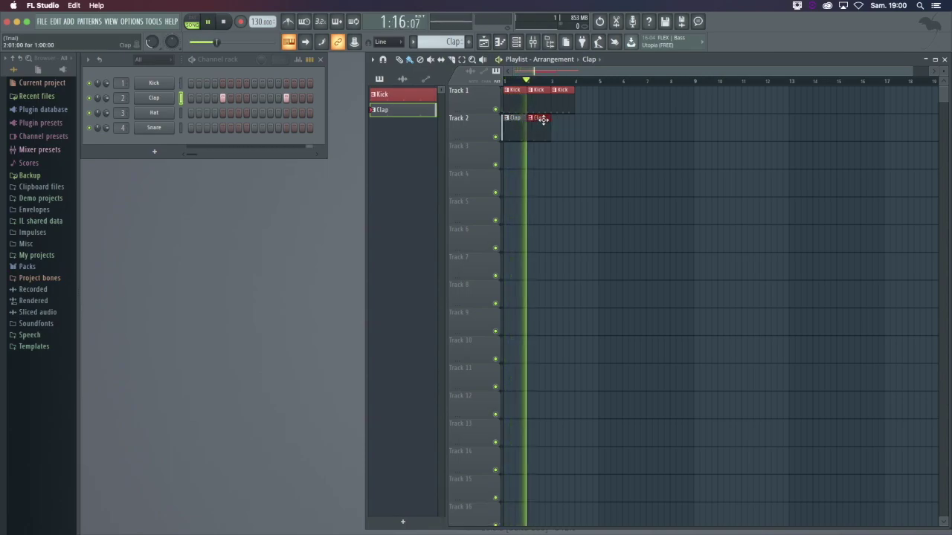
key(space)
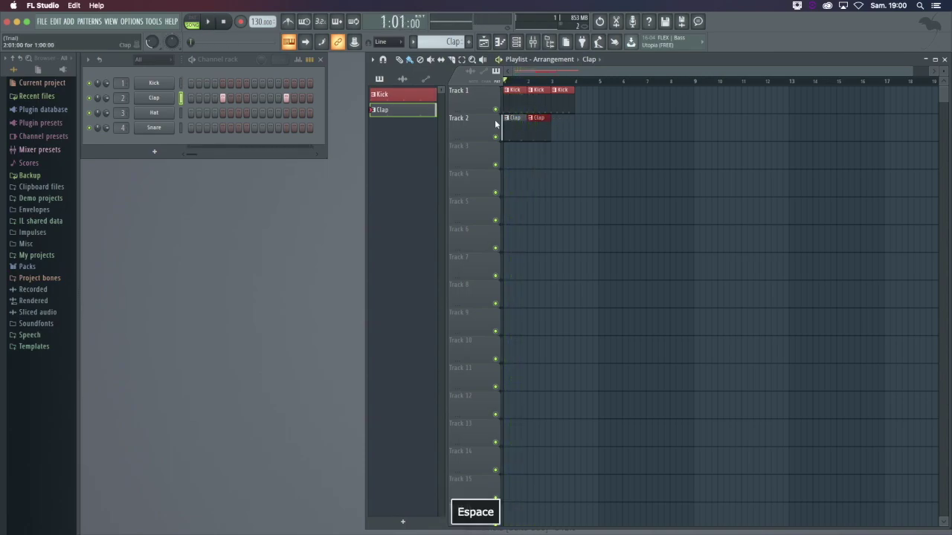
- Rename playlist Track 1 as Kick and Track 2 as Clap
right_click(464, 88)
click(495, 91)
text(Kick)
key(Return)
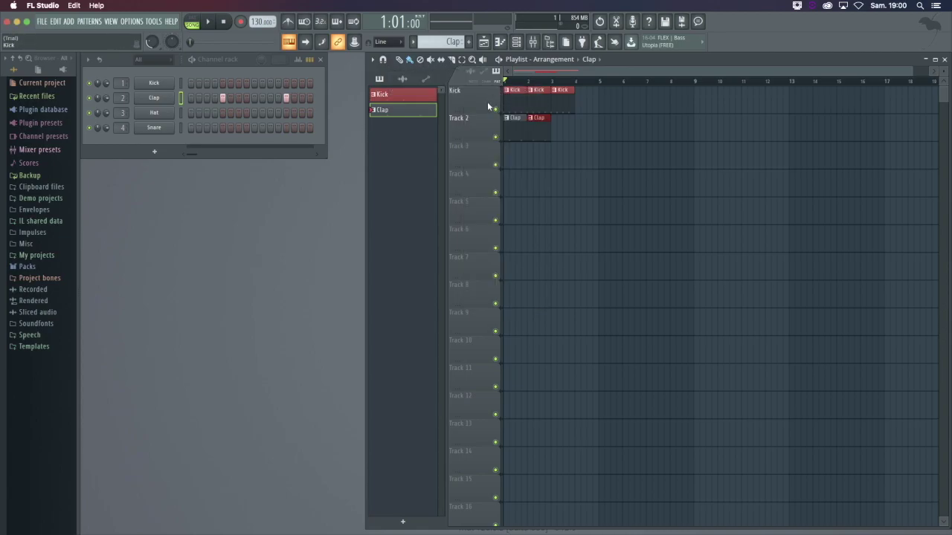
right_click(469, 119)
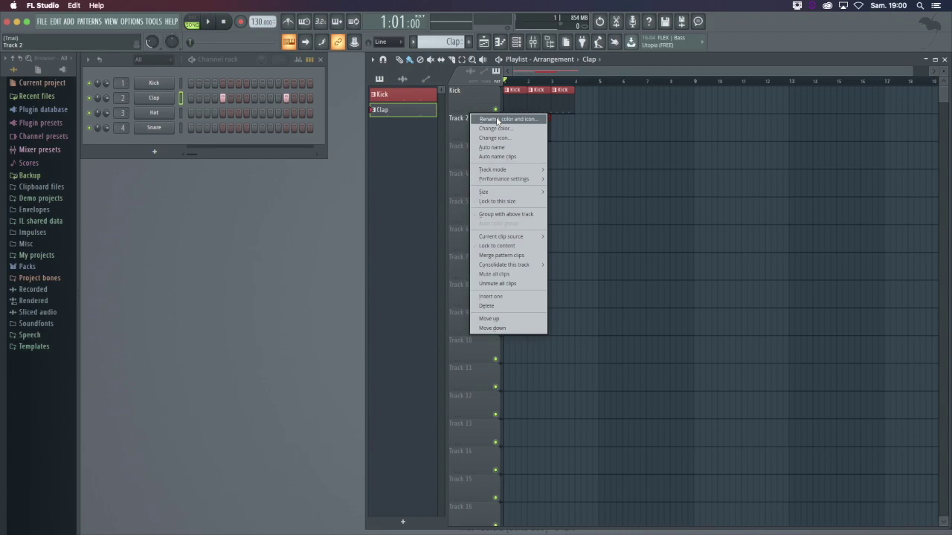
click(498, 121)
text(Clap)
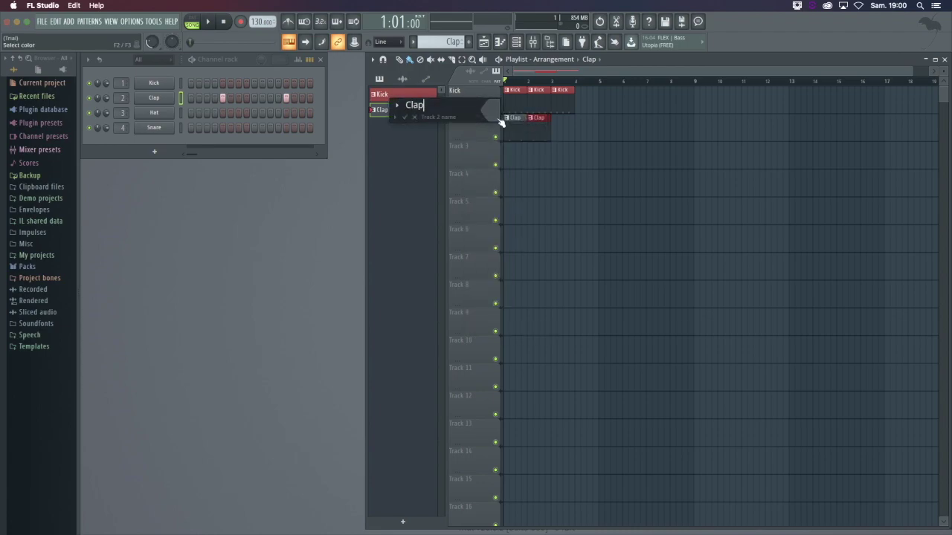
key(Return)
- Add snare hits on steps 5 and 13 of the Clap pattern and play back the arrangement
key(space)
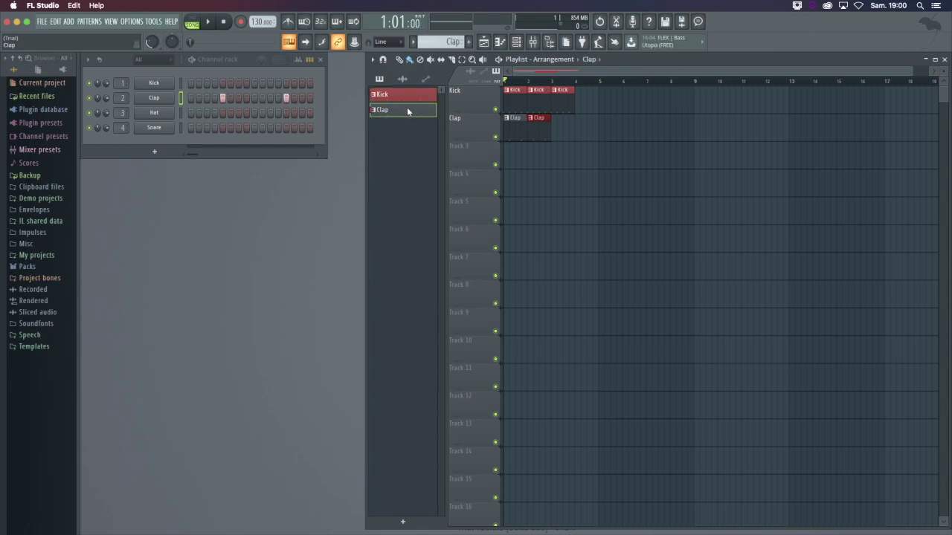
click(221, 127)
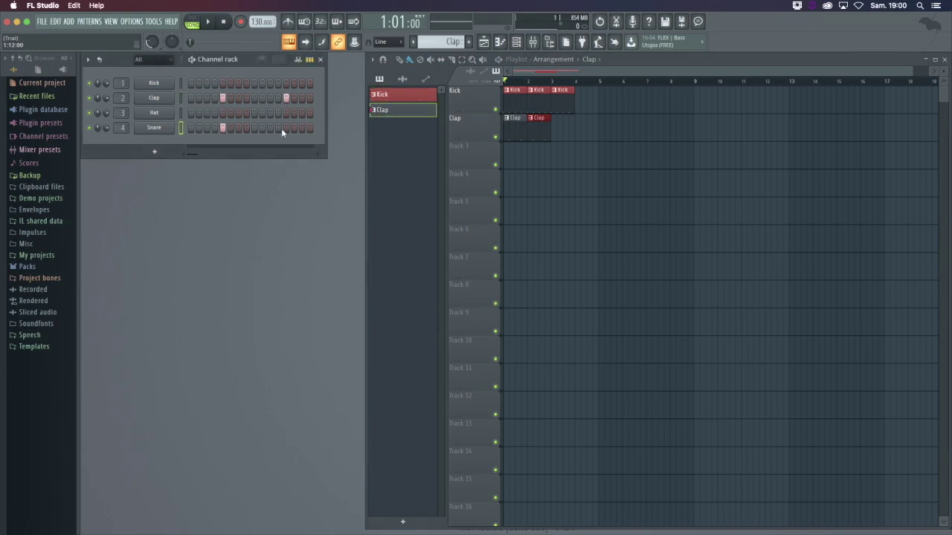
key(space)
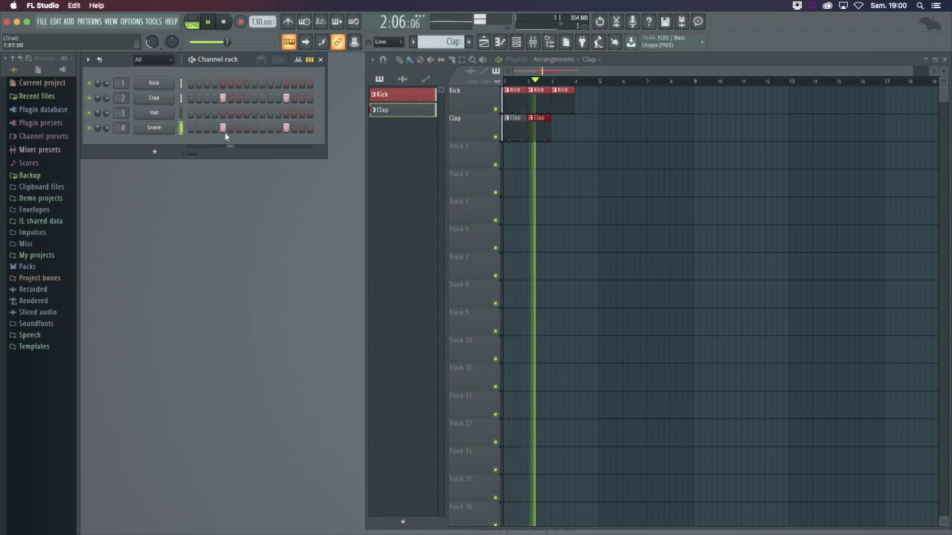
key(space)
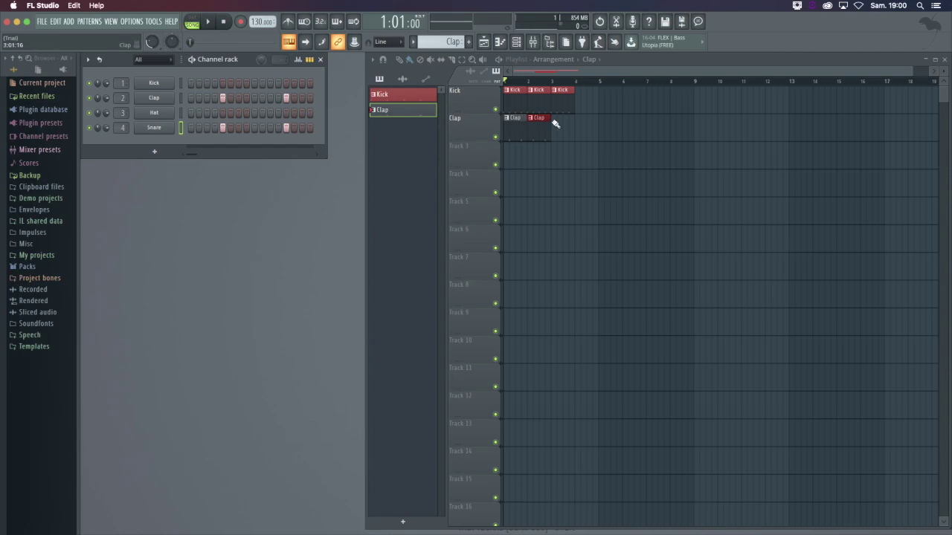
click(474, 122)
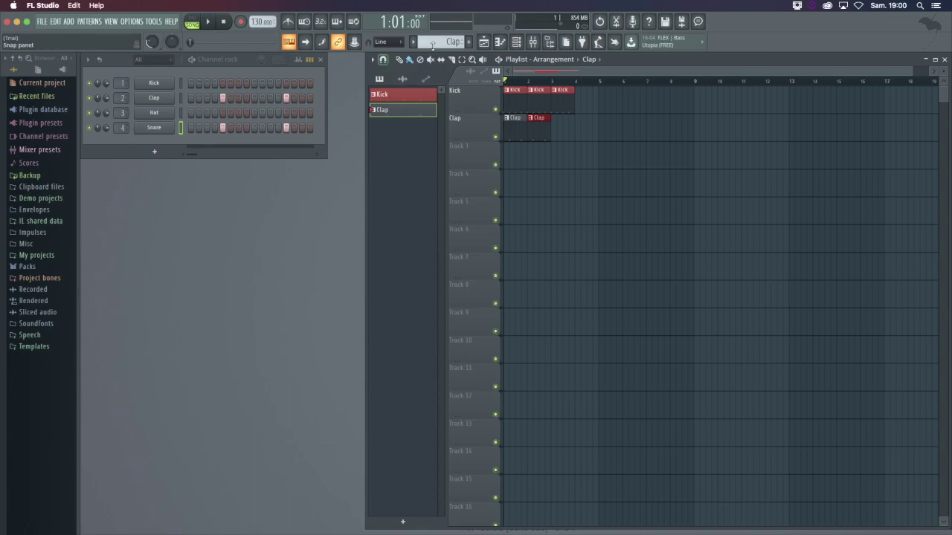
- Open the mixer, place it below the channel rack, and check the Insert 1 meter during playback
click(533, 43)
drag(289, 226, 306, 290)
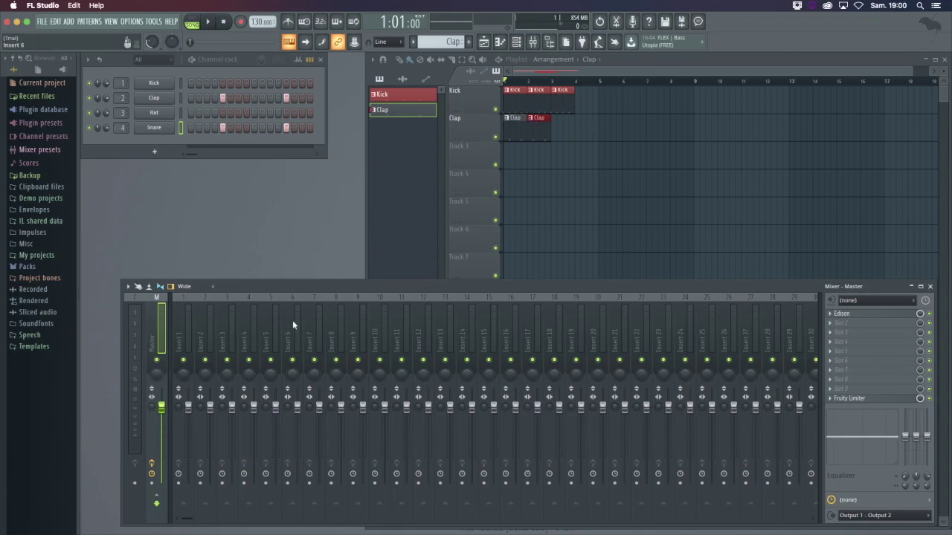
click(182, 343)
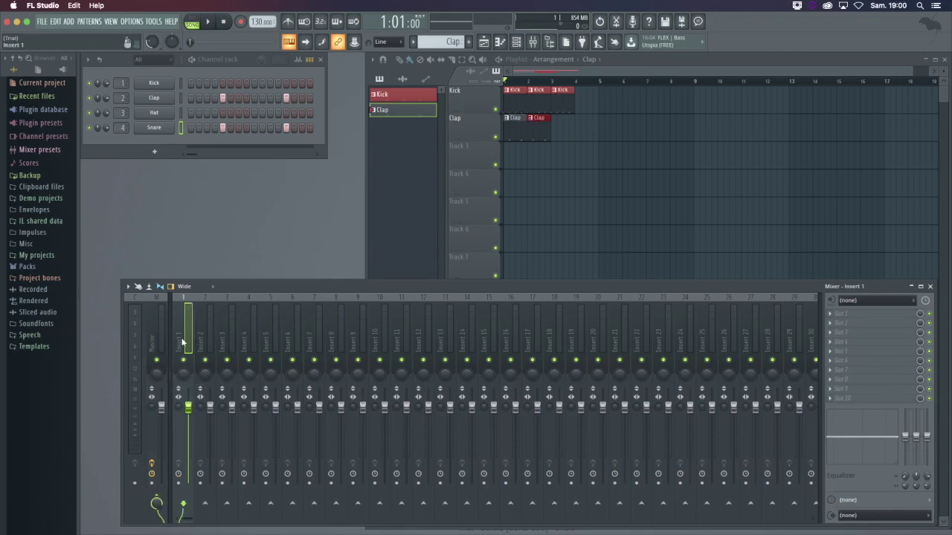
key(space)
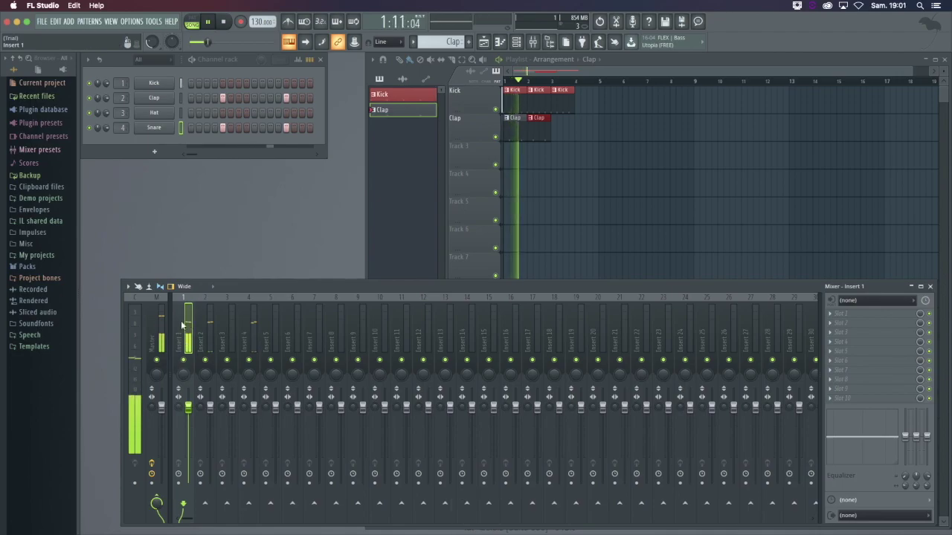
key(space)
- Rename mixer track Insert 1 as Kick
right_click(179, 344)
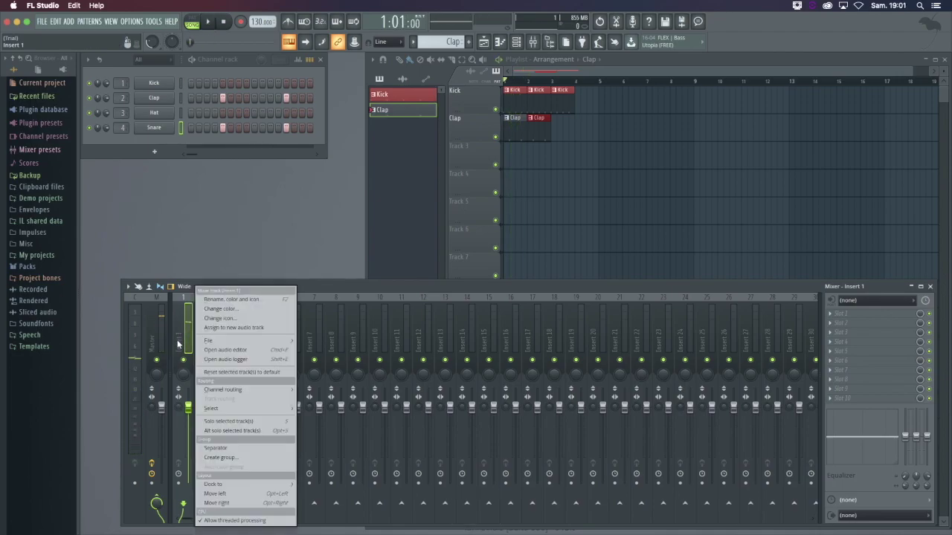
click(231, 299)
text(Kick)
key(Return)
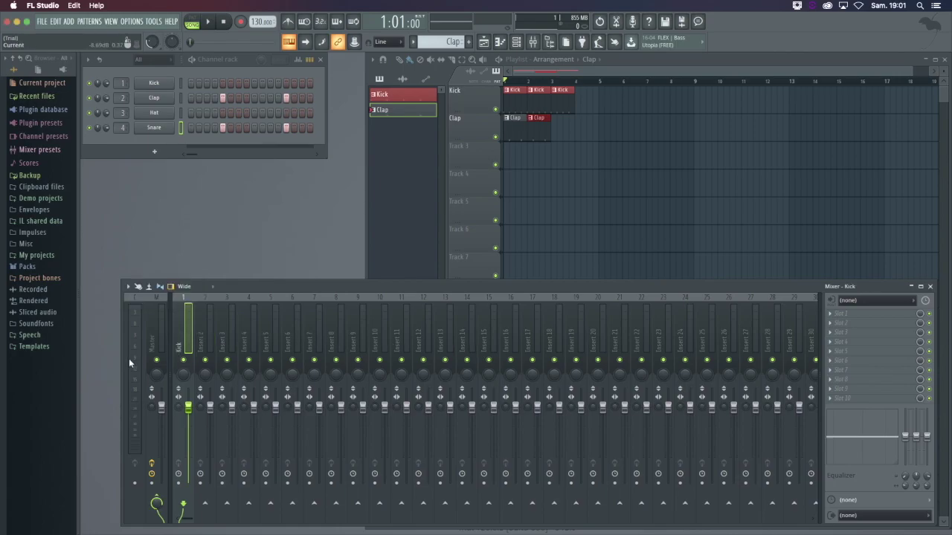
- View the mixer's layout options without changing them and close the mixer
click(203, 346)
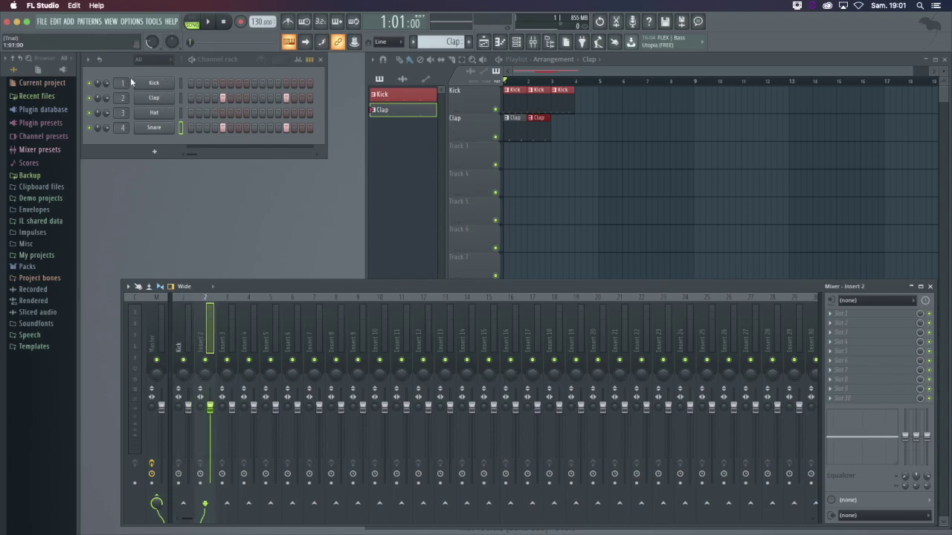
click(404, 99)
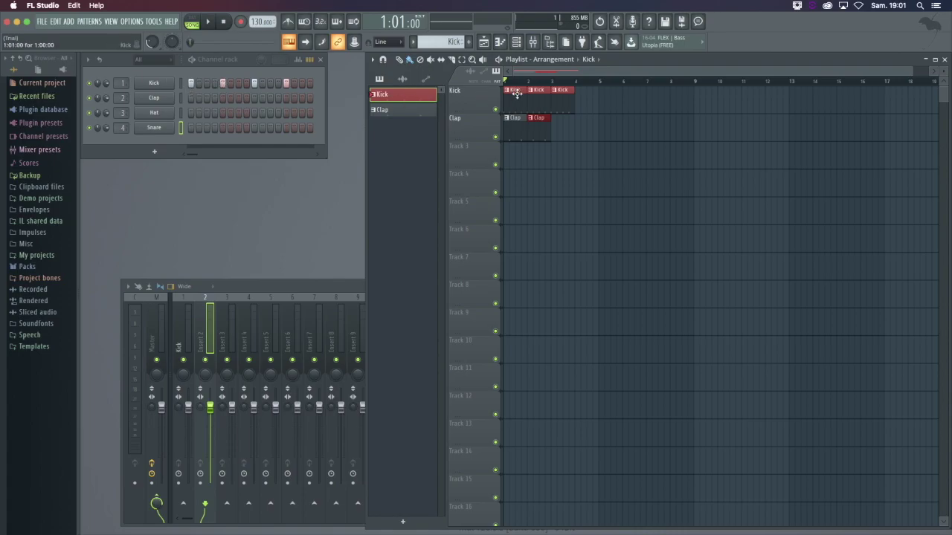
click(193, 288)
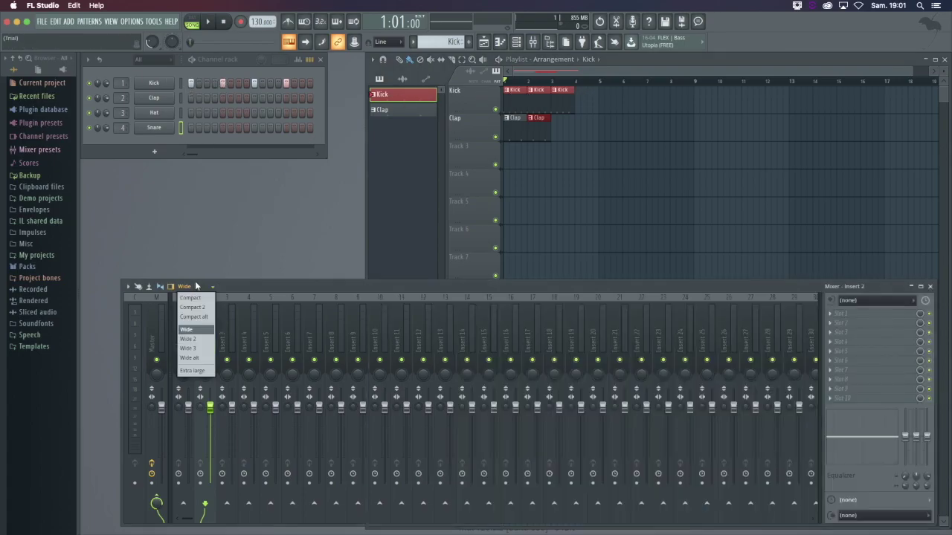
click(778, 31)
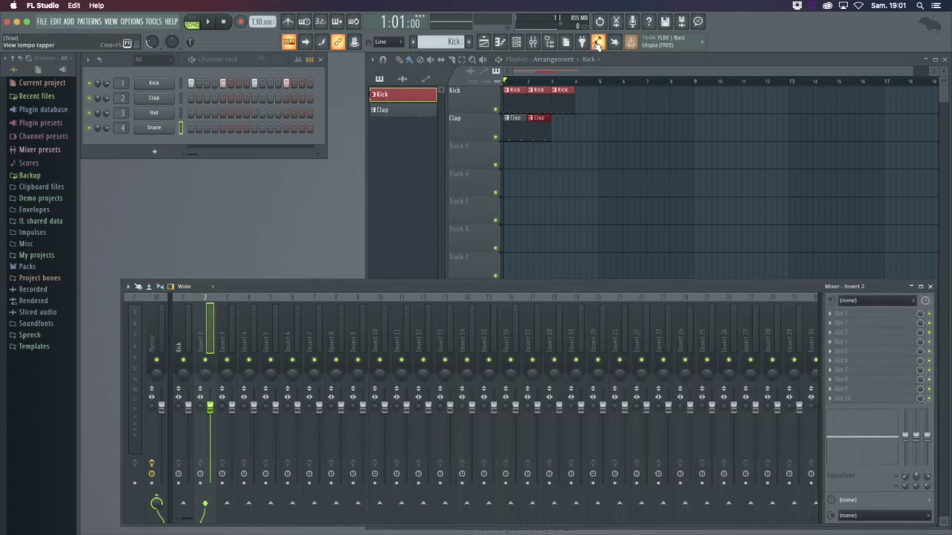
click(533, 42)
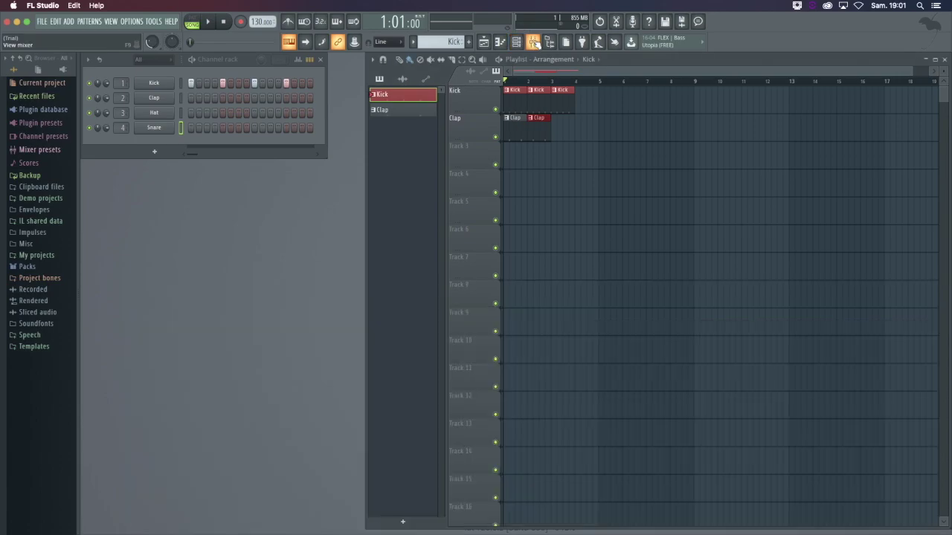
- Open the first Kick clip in the piano roll, then move and enlarge the piano roll window
click(403, 112)
click(427, 96)
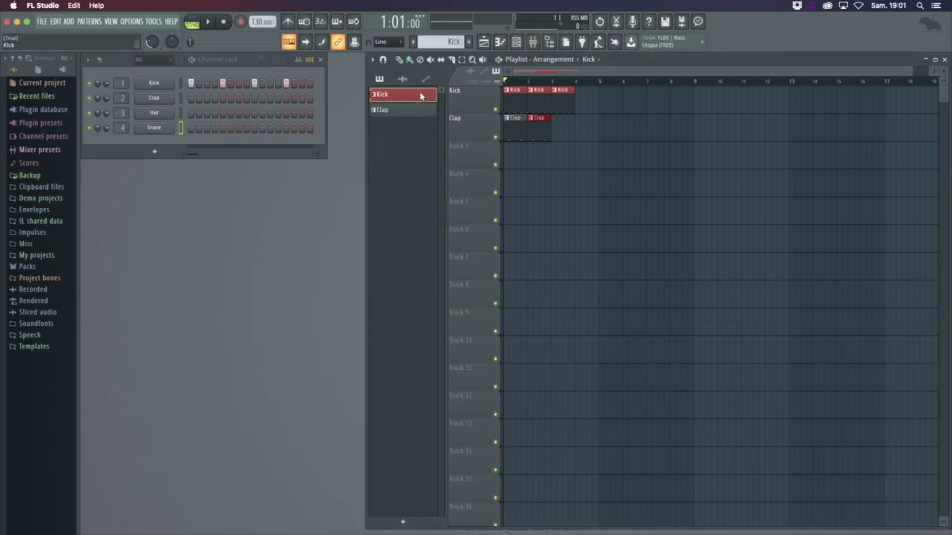
double_click(515, 90)
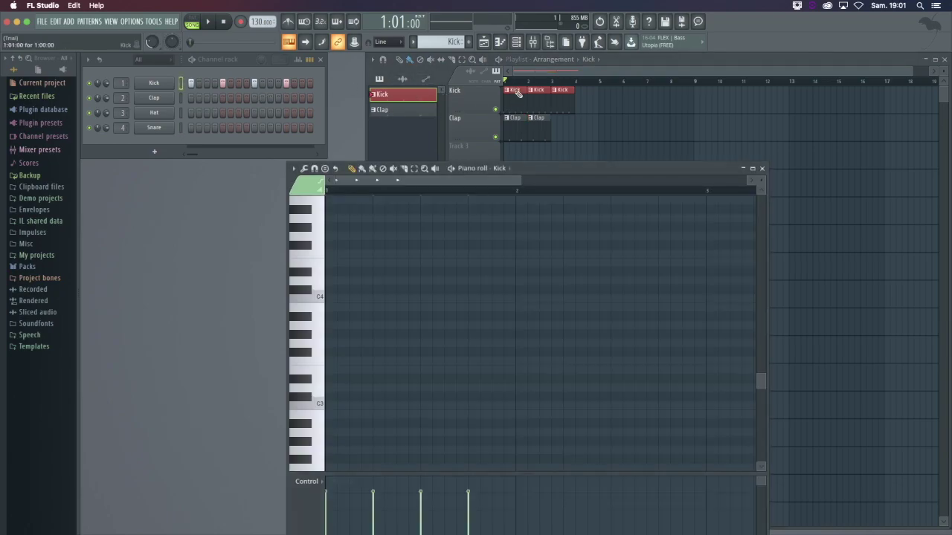
drag(569, 167, 391, 110)
drag(583, 489, 898, 485)
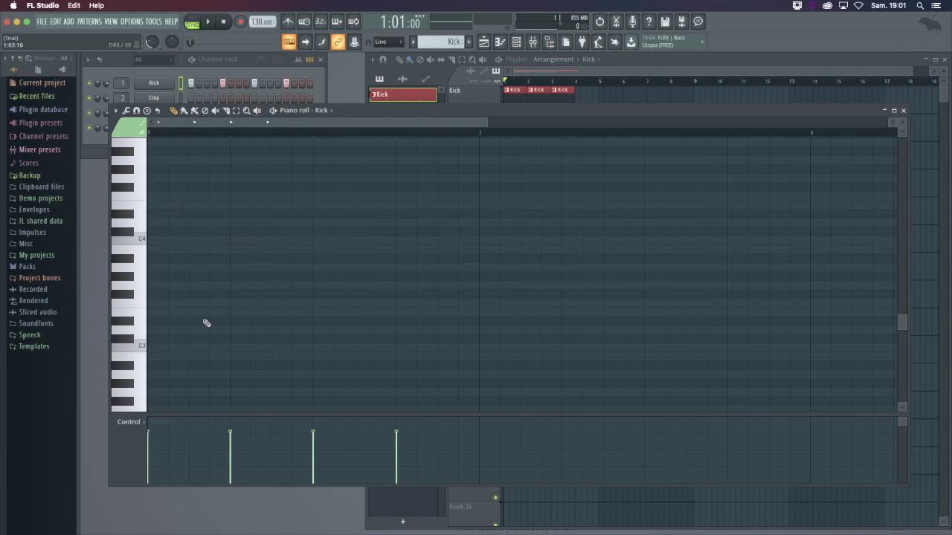
- Draw the notes D3, G3, A3, D4 and G#3 across bar 1 and shorten the A3 note to one step
click(155, 331)
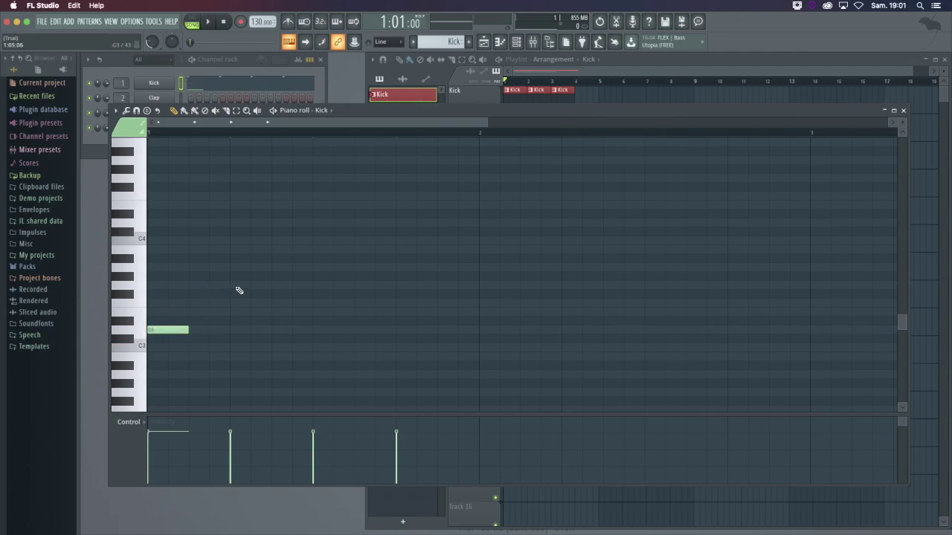
click(236, 284)
click(296, 267)
click(379, 222)
click(441, 276)
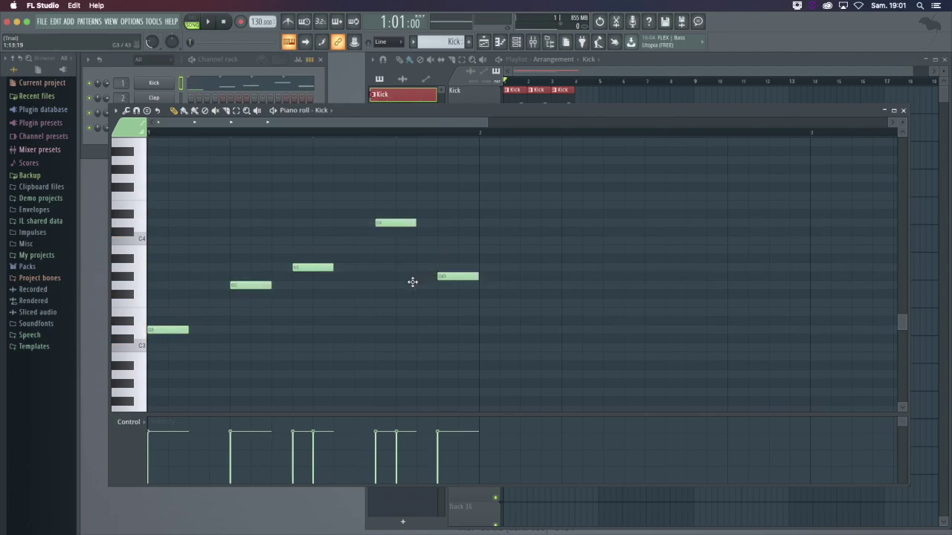
drag(328, 266, 313, 266)
double_click(299, 267)
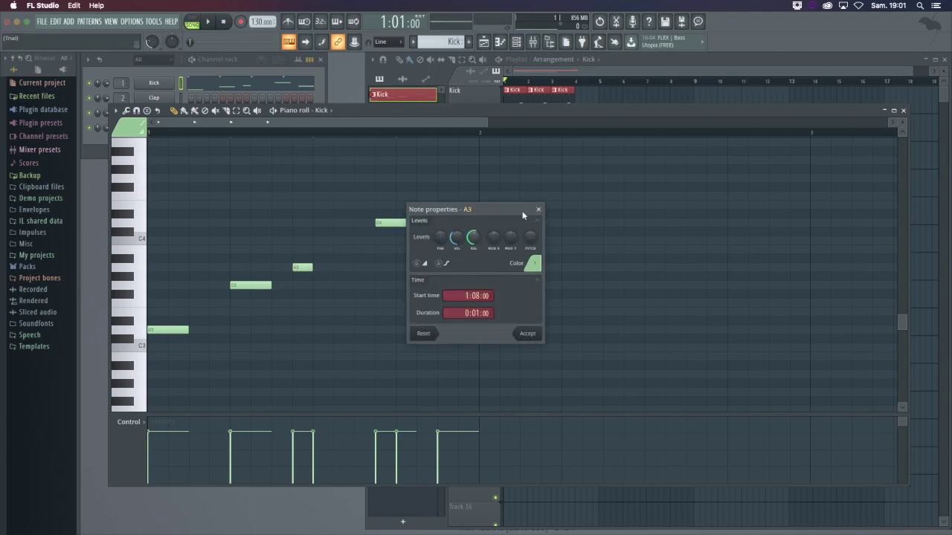
click(540, 211)
- Lower the velocity of the step 9 kick, raise the release of the G3 and A3 notes, and close the piano roll
drag(313, 434, 315, 466)
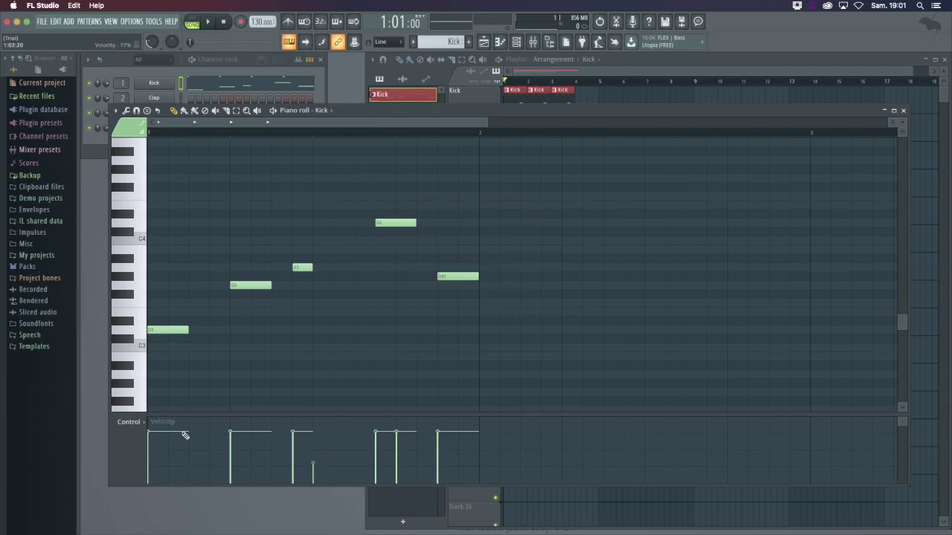
click(143, 423)
click(141, 460)
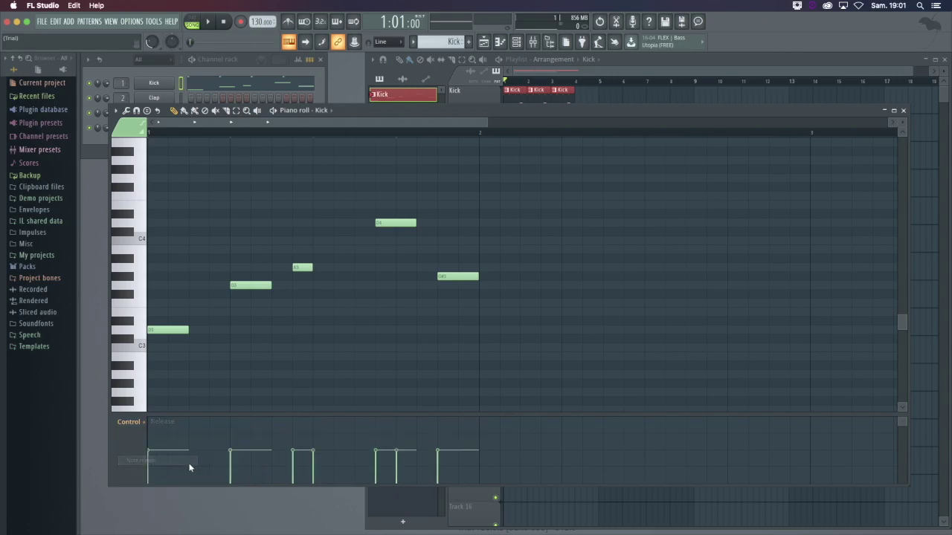
drag(240, 450, 284, 428)
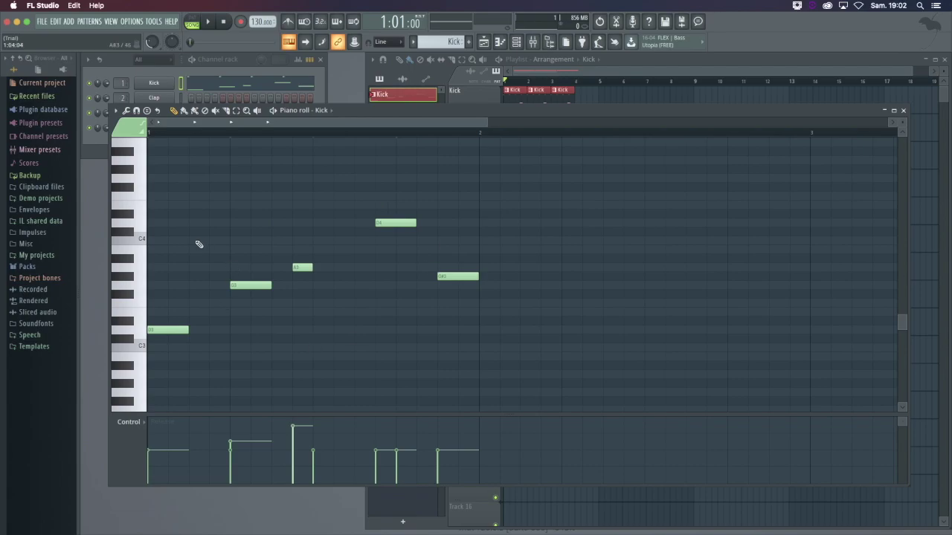
click(904, 111)
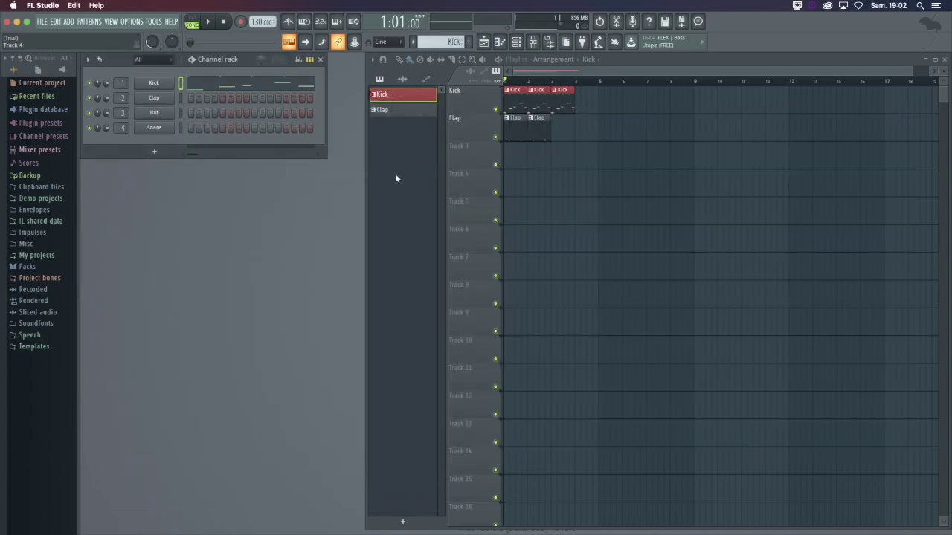
- Add a BassDrum instrument channel to the channel rack and close its plugin window
click(156, 152)
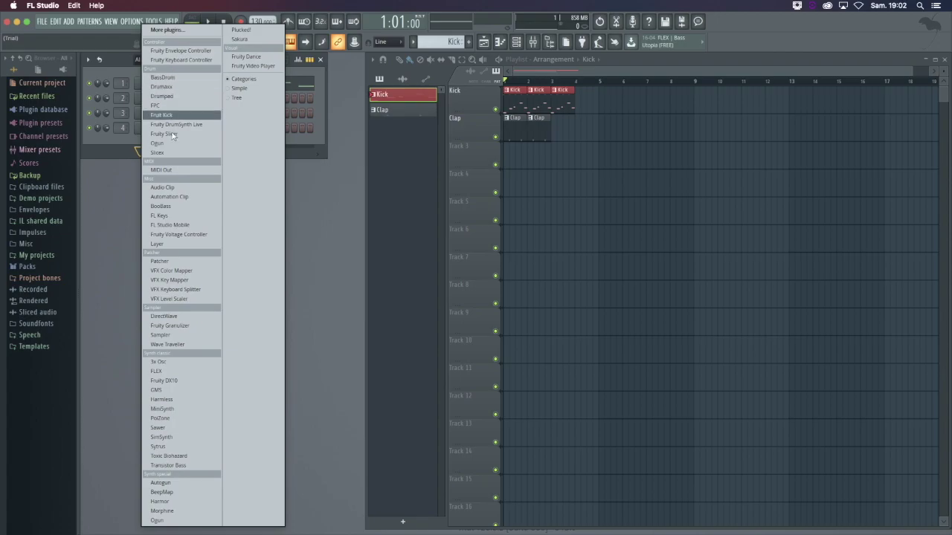
click(162, 78)
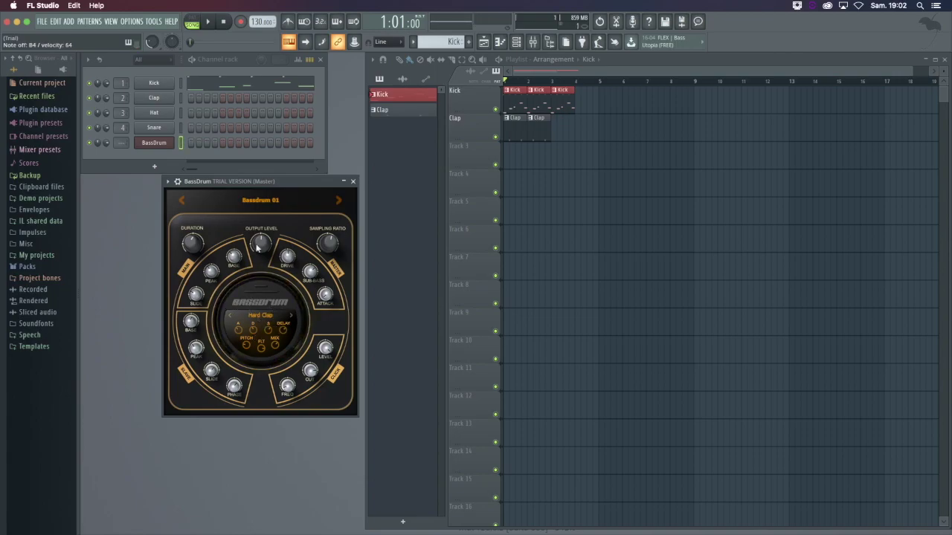
click(352, 182)
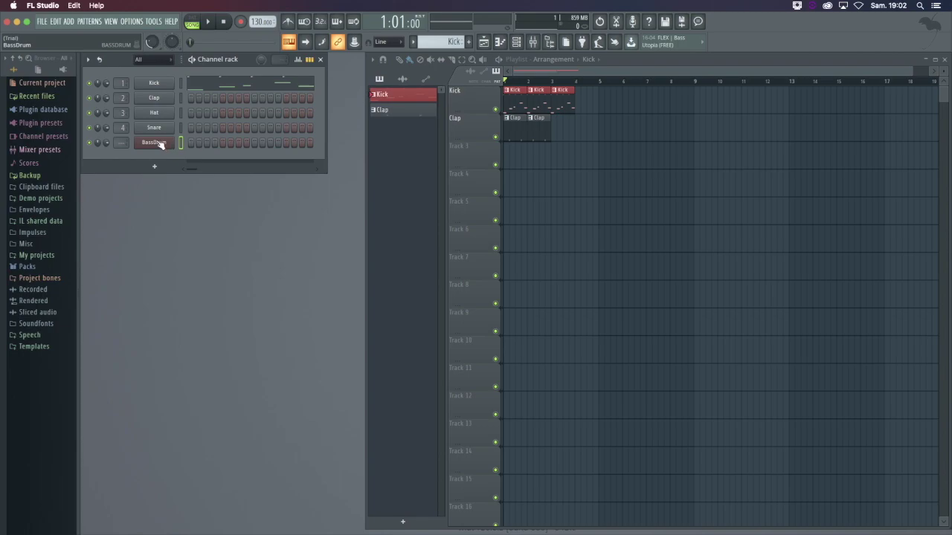
- Open the BassDrum plugin, advance through its presets to Bassdrum 13, and close the plugin window
click(154, 142)
mouse_move(310, 283)
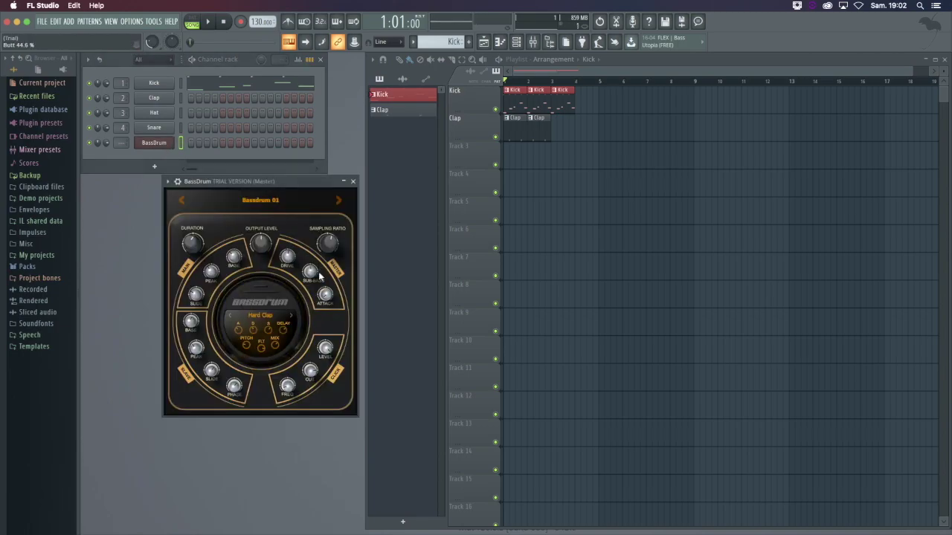
click(338, 200)
click(339, 201)
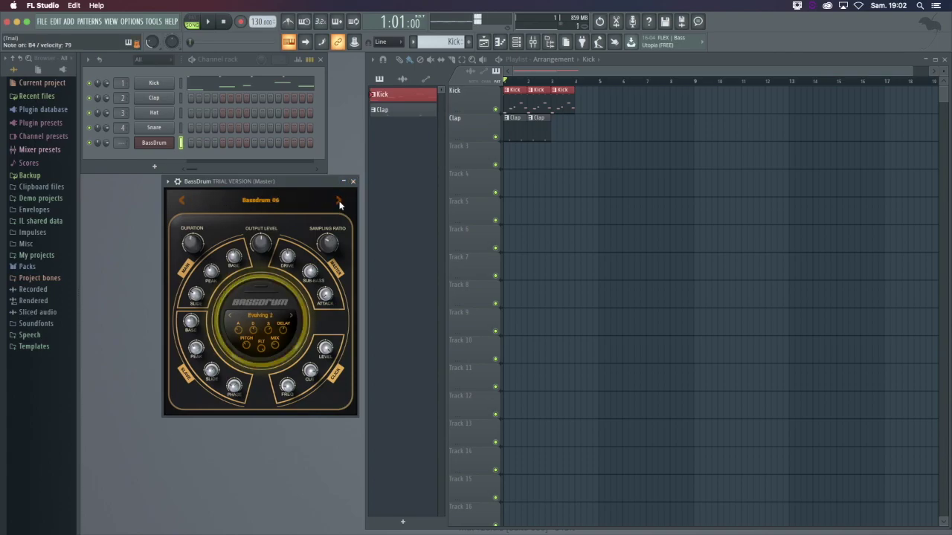
click(338, 201)
click(353, 182)
click(156, 145)
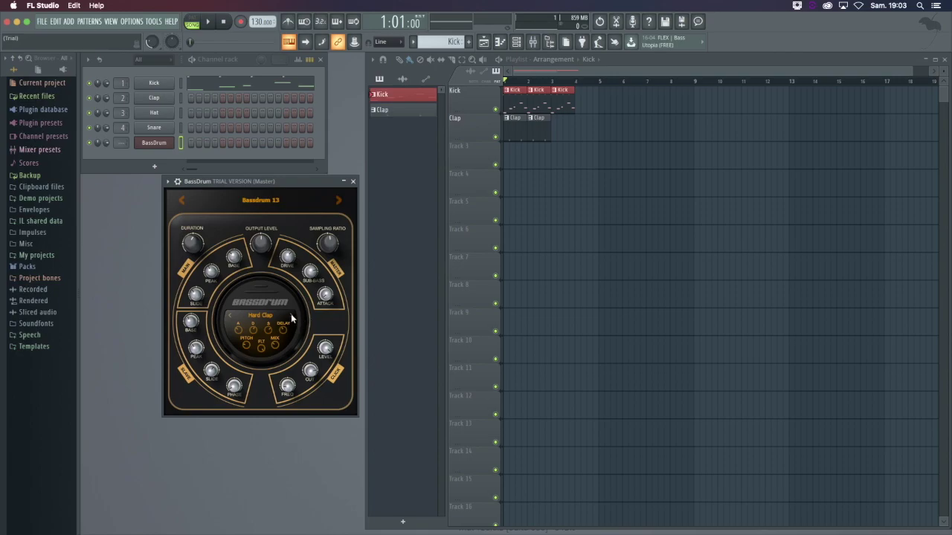
click(353, 181)
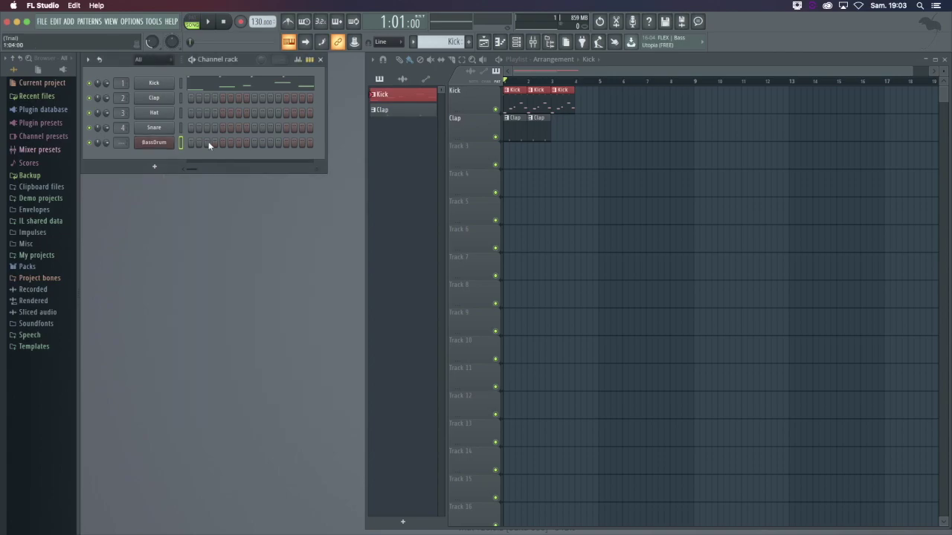
- Replace the BassDrum instrument with 3x Osc, reposition its plugin window below the channel rack, and close it
right_click(154, 142)
mouse_move(193, 220)
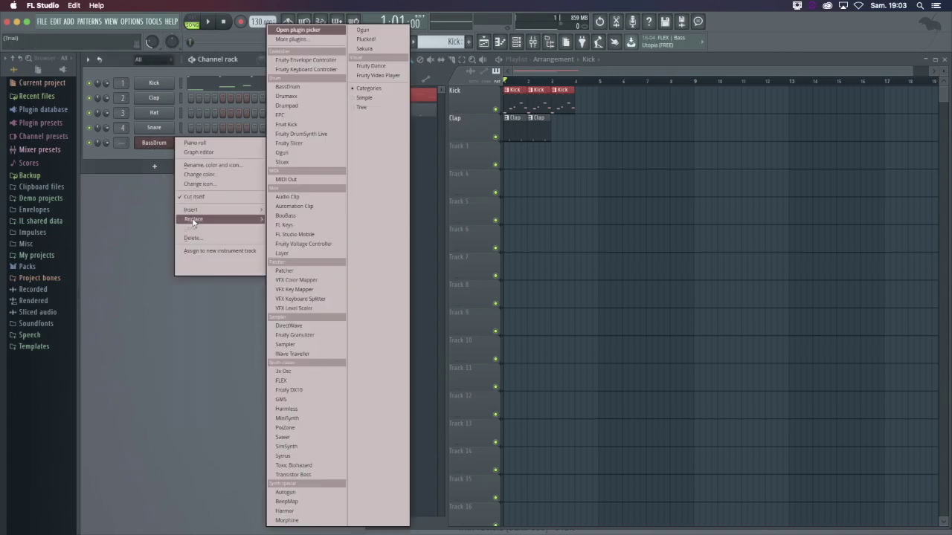
click(284, 371)
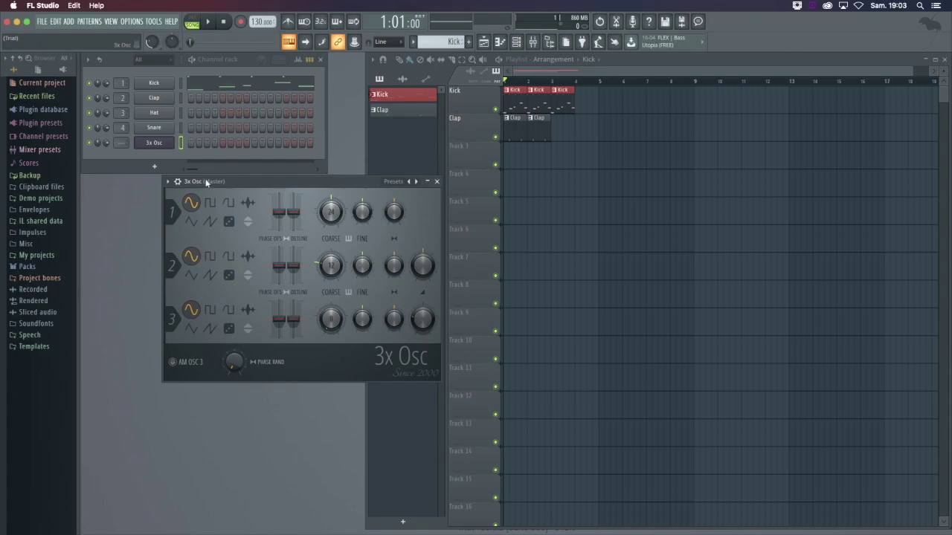
drag(253, 185, 226, 199)
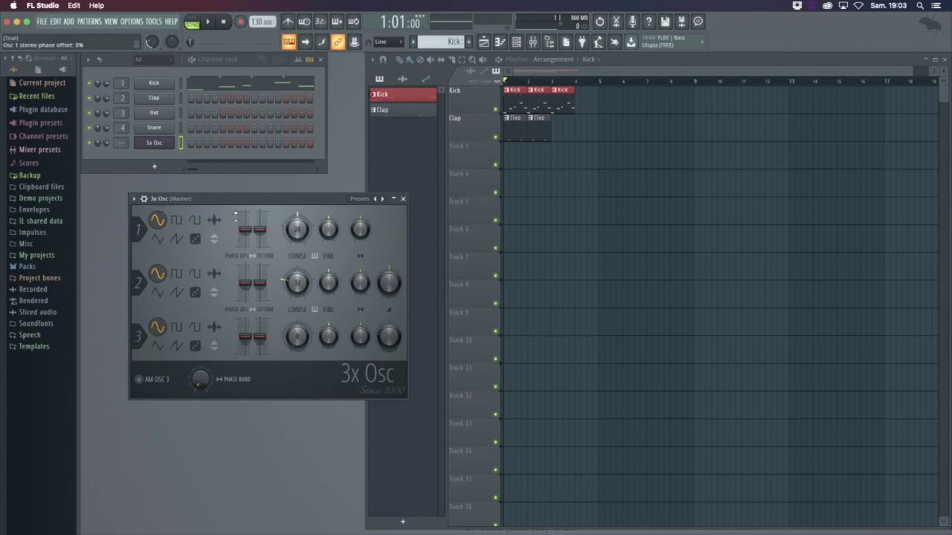
click(403, 199)
- Replace 3x Osc with Drumaxx, load the first preset of the Electro bank, and close the plugin window
right_click(153, 143)
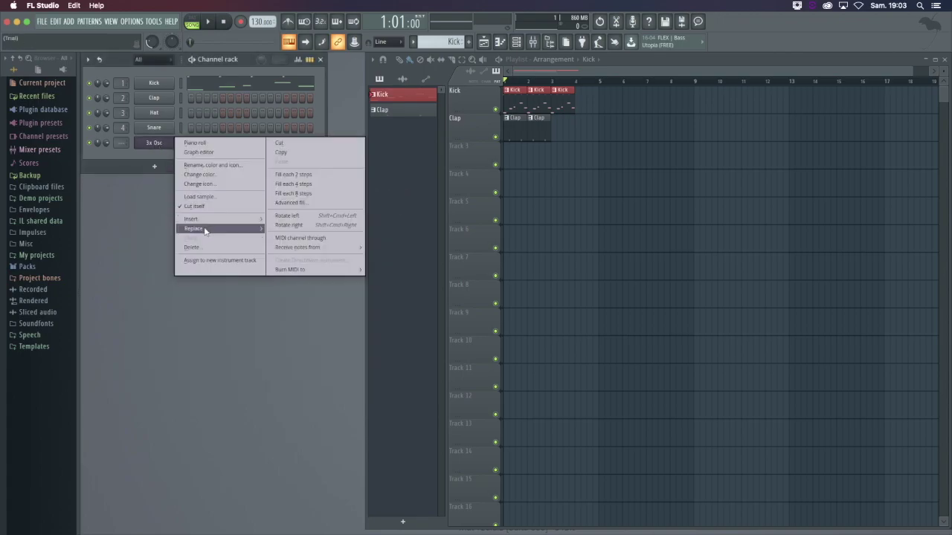
mouse_move(206, 230)
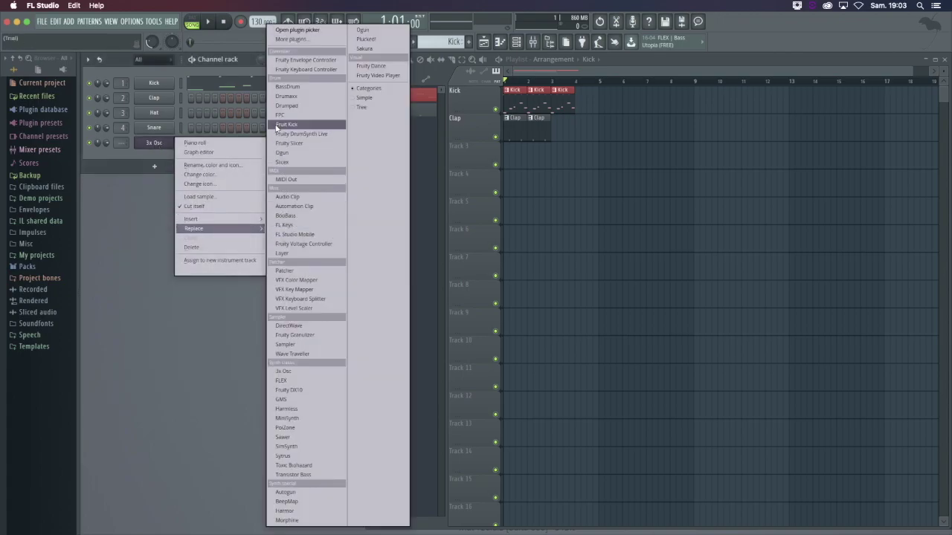
click(294, 100)
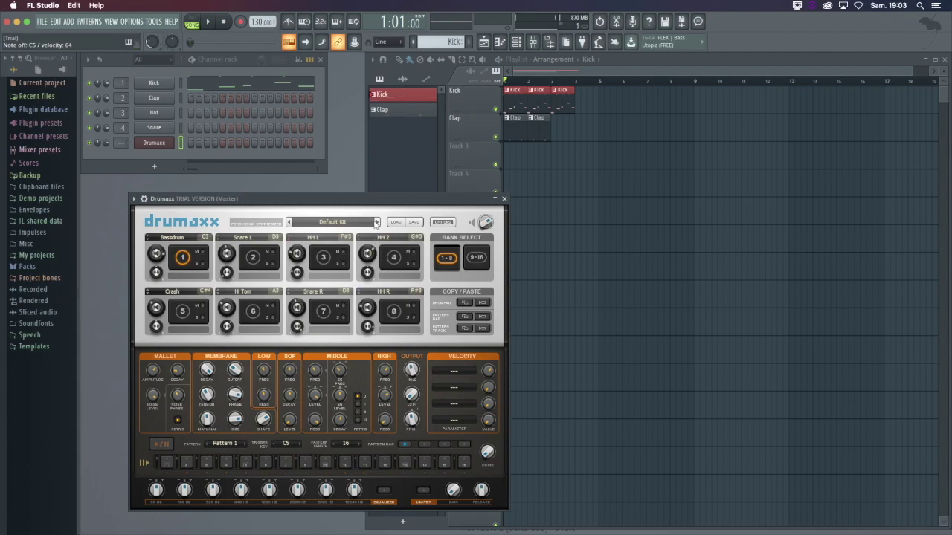
click(362, 223)
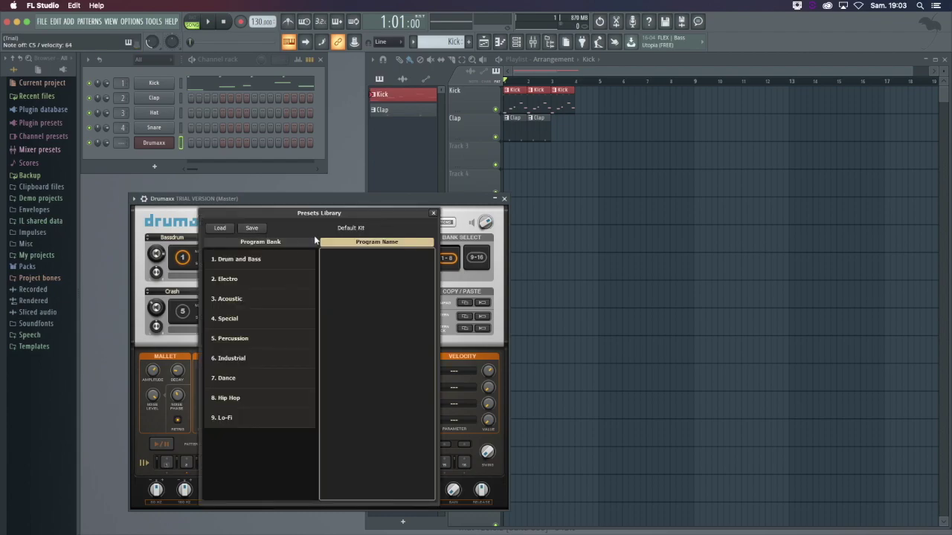
click(248, 276)
double_click(373, 262)
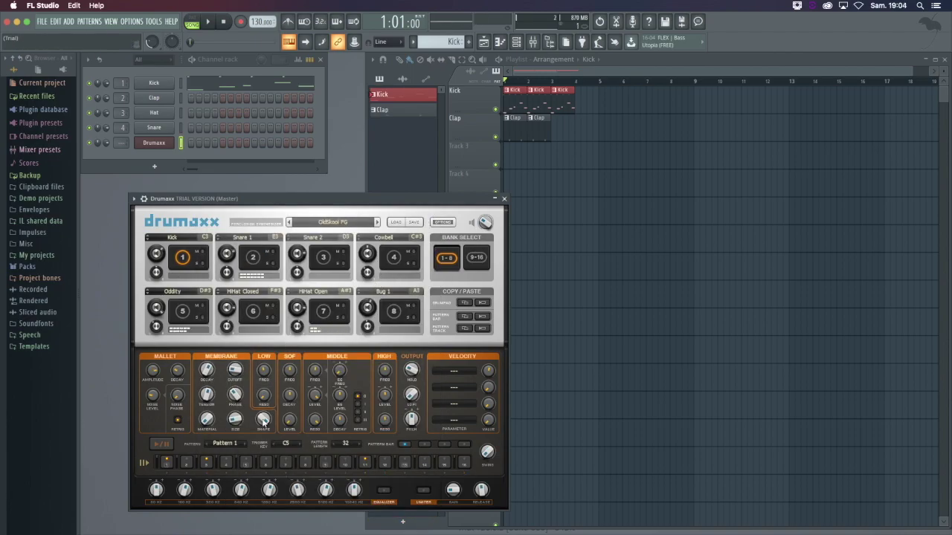
click(504, 200)
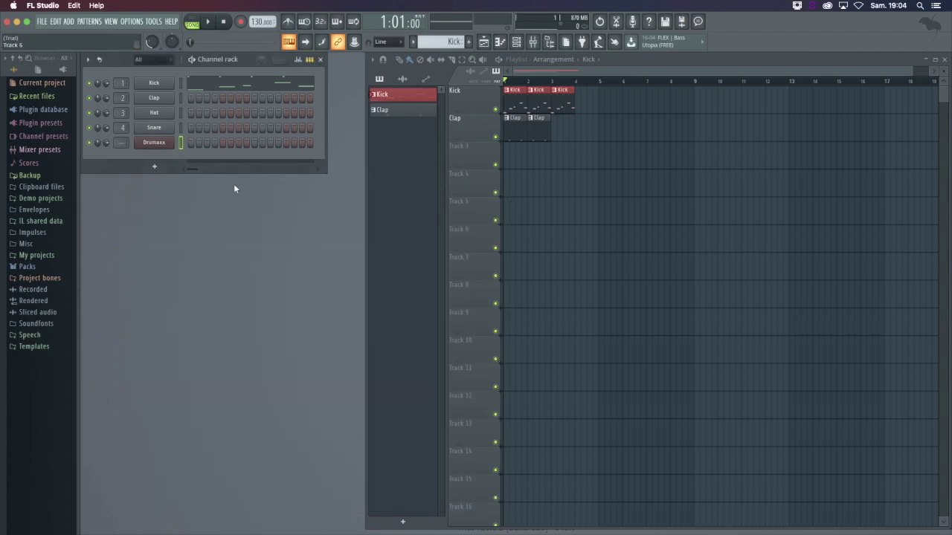
- Replace Drumaxx with FPC, audition the four pads of its lowest row, and close the plugin window
right_click(155, 142)
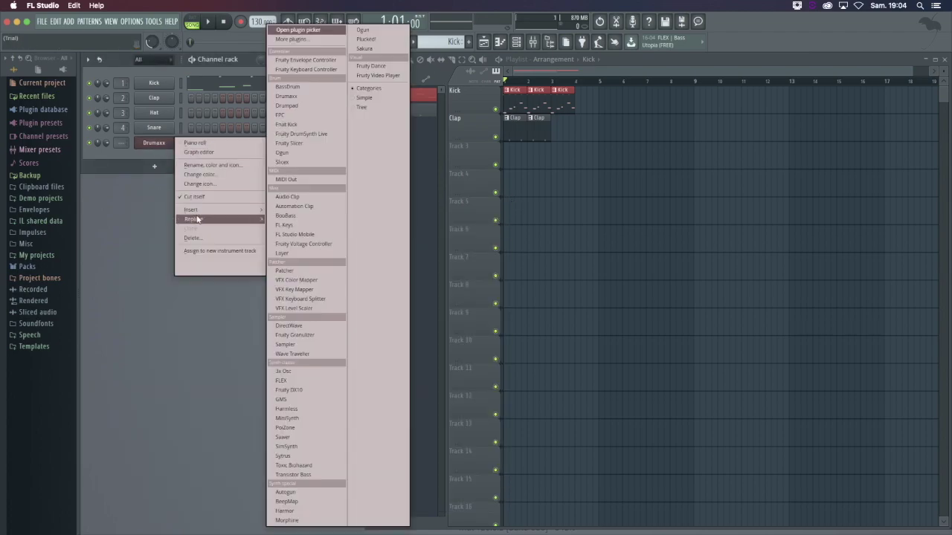
click(299, 117)
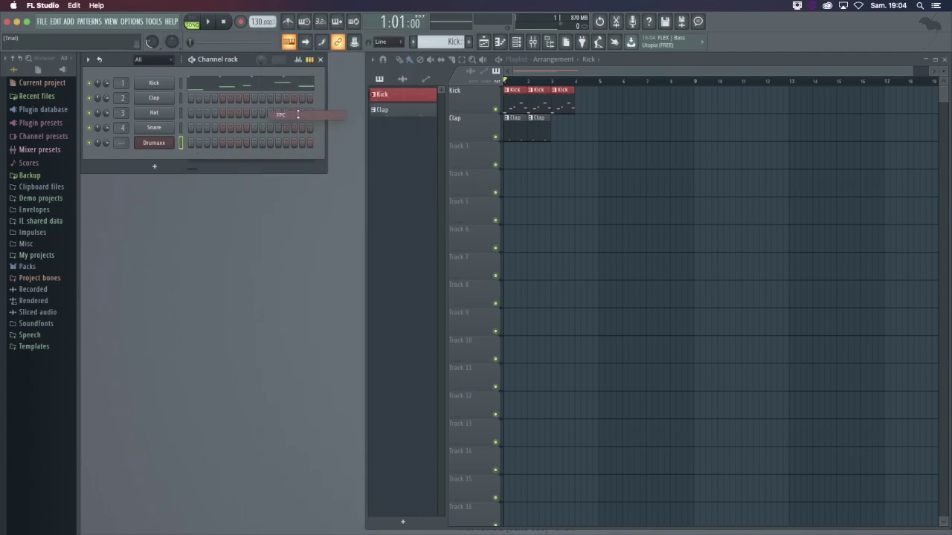
click(153, 348)
click(188, 349)
click(223, 352)
click(255, 353)
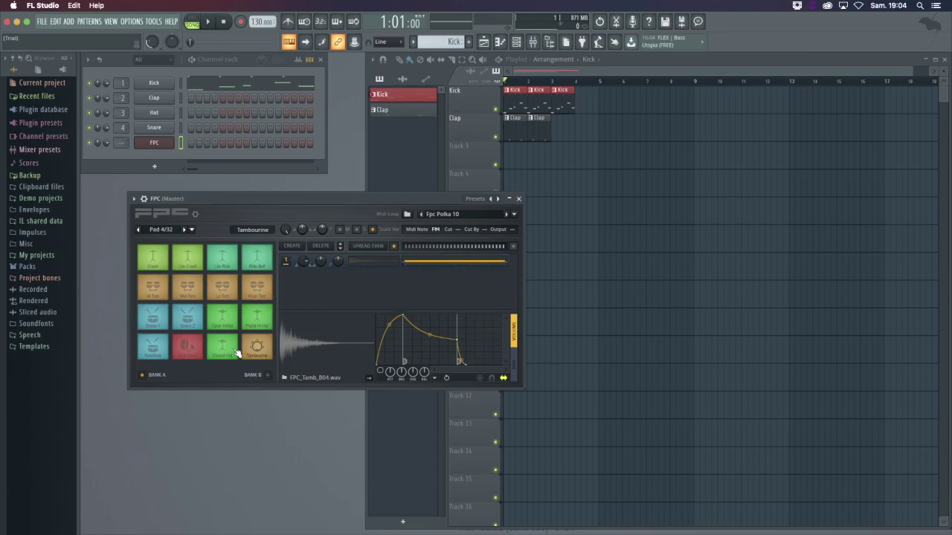
click(154, 349)
click(519, 200)
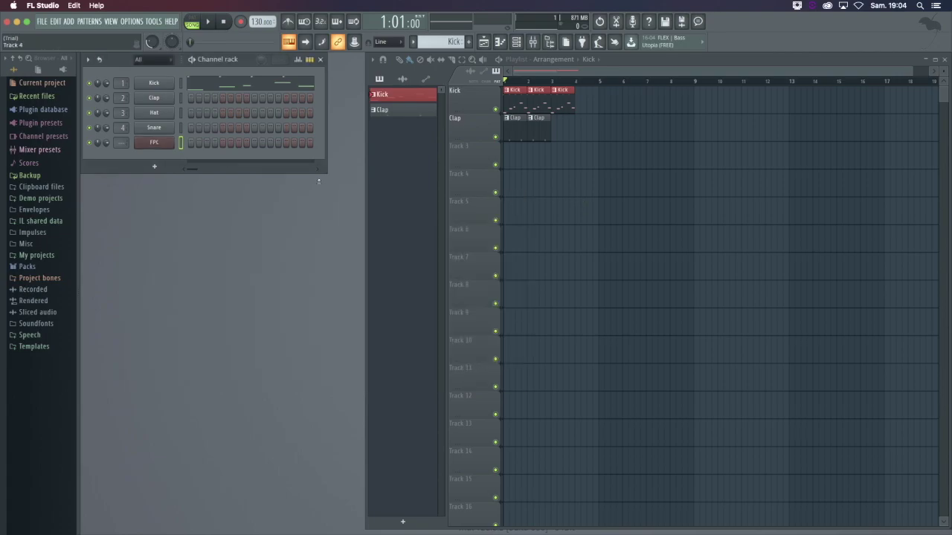
- Replace FPC with Fruity DrumSynth Live, switch it to the Extra preset, and close the plugin window
right_click(160, 146)
mouse_move(201, 219)
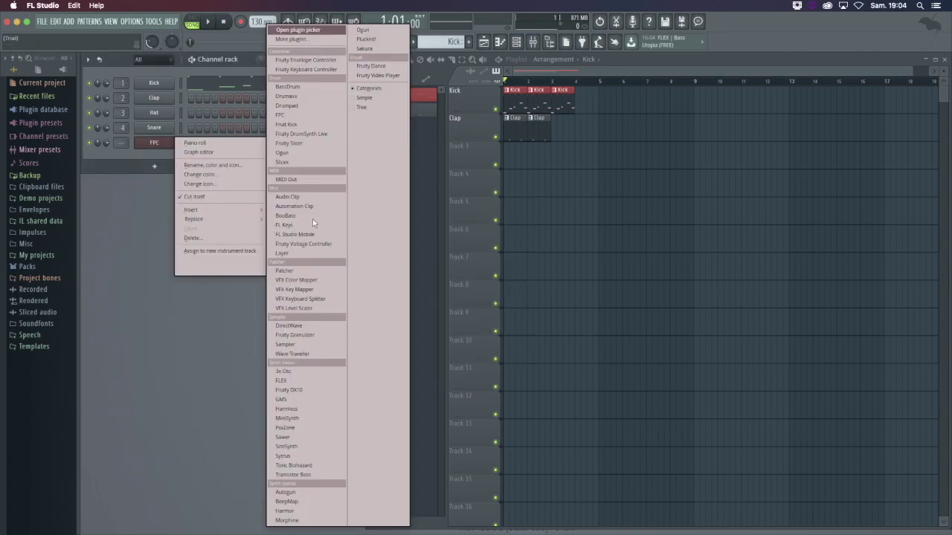
click(309, 134)
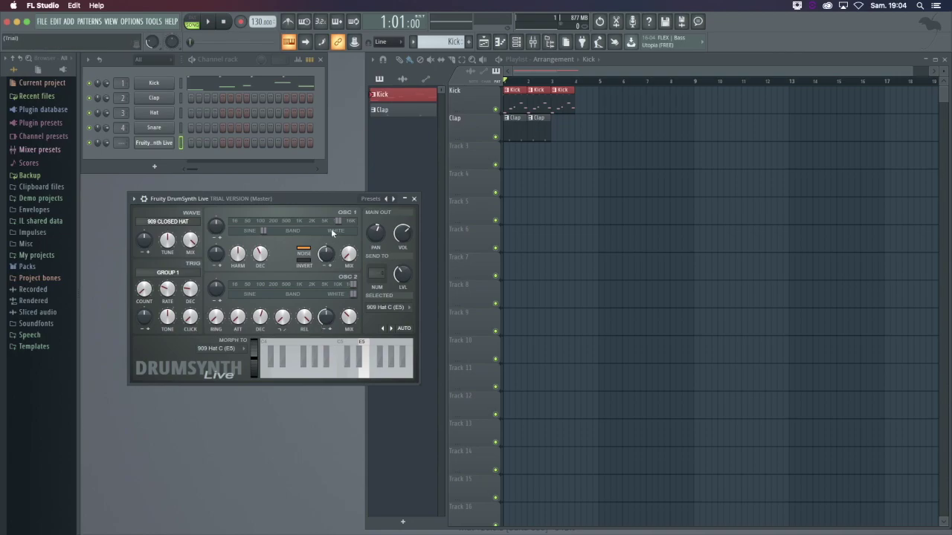
click(168, 147)
click(170, 146)
click(393, 198)
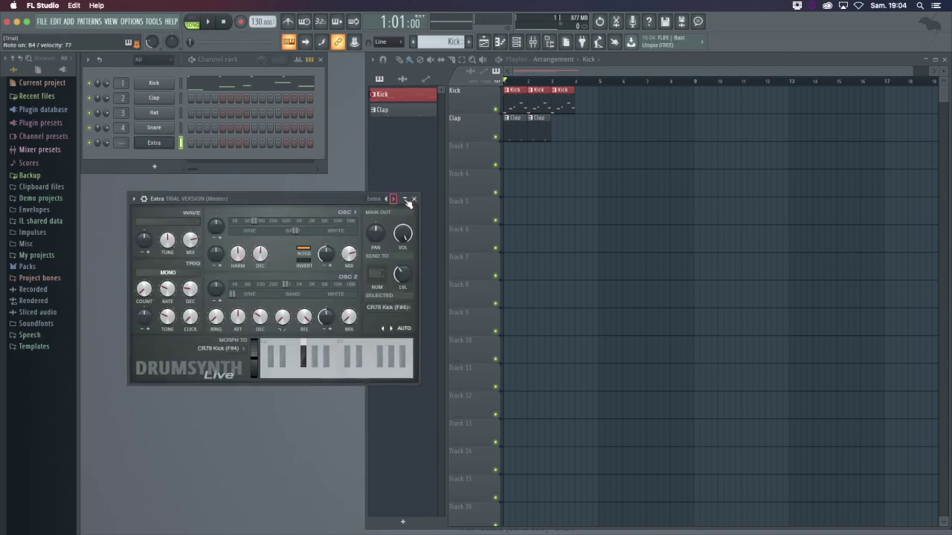
click(408, 199)
- Replace the DrumSynth Live channel with Ogun, load the 300 Ft Glass Bowl preset, and close the plugin window
right_click(154, 141)
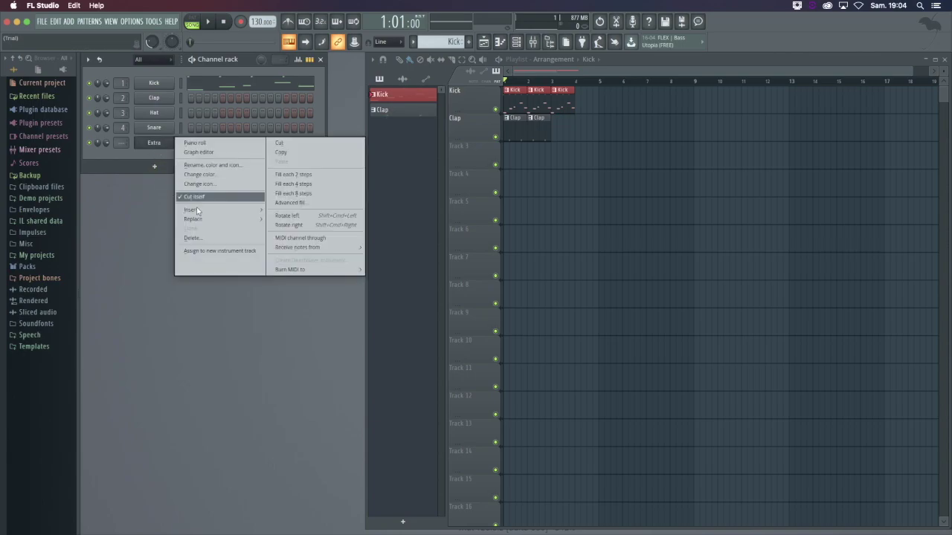
mouse_move(194, 219)
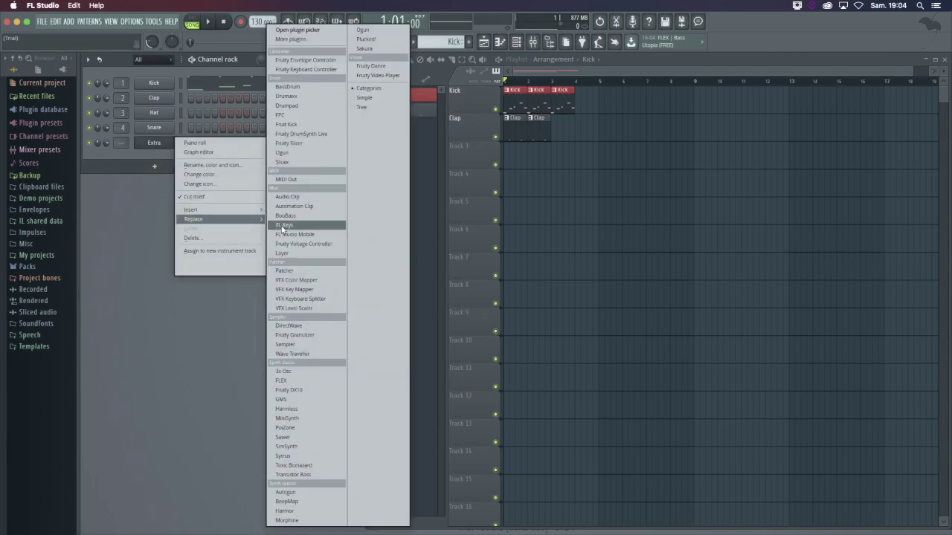
click(305, 153)
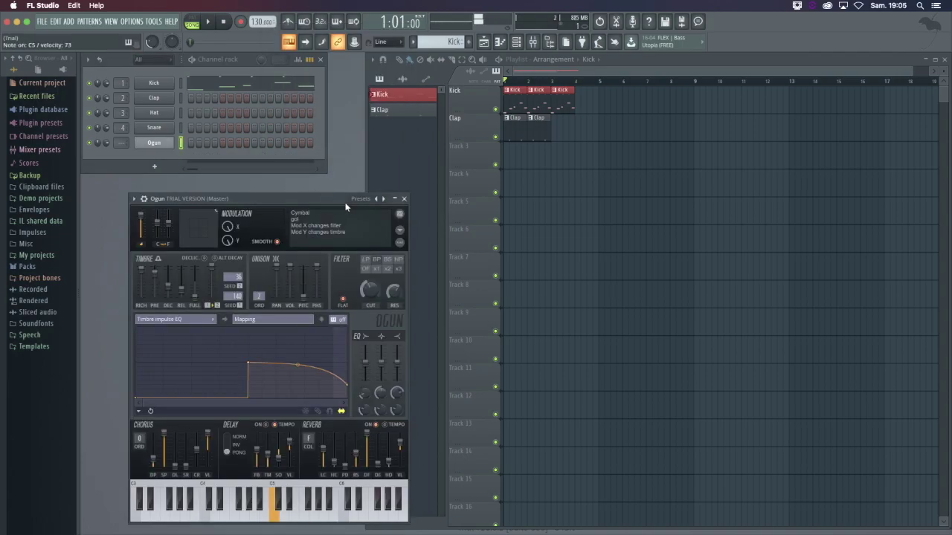
click(384, 199)
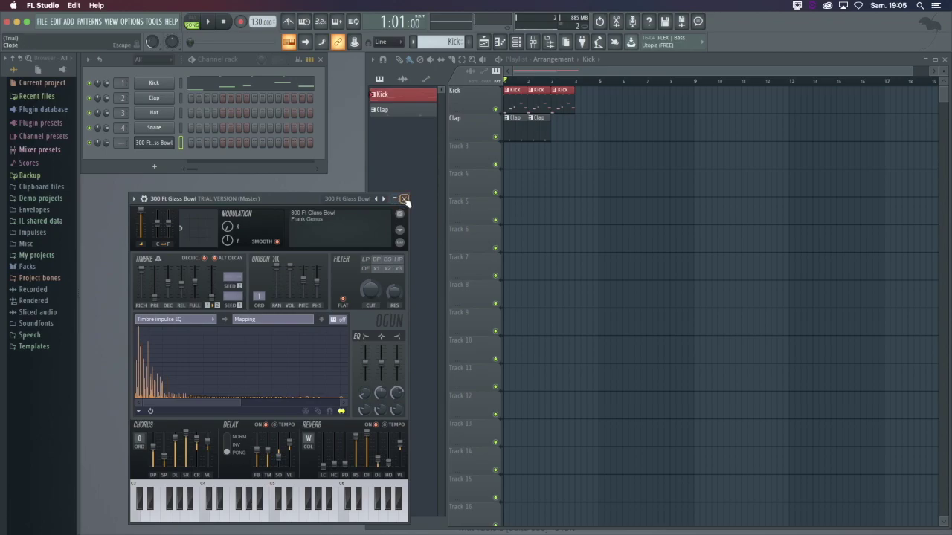
click(405, 200)
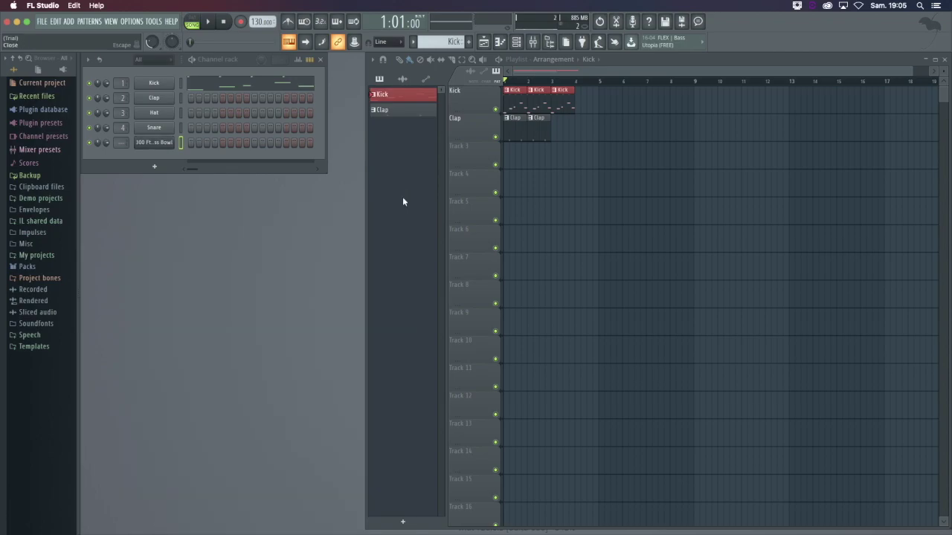
- Replace the Ogun channel with 3x Osc and close its plugin window
right_click(154, 142)
mouse_move(215, 219)
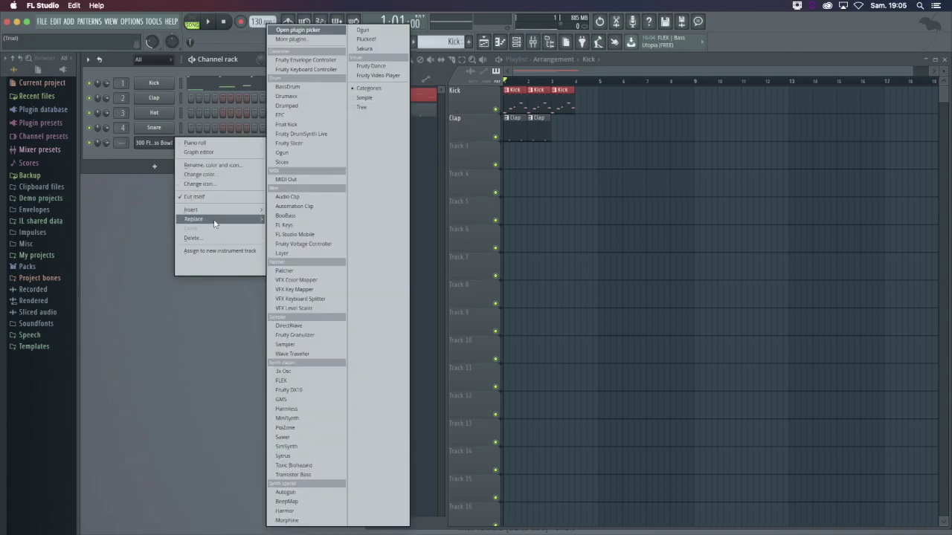
click(290, 372)
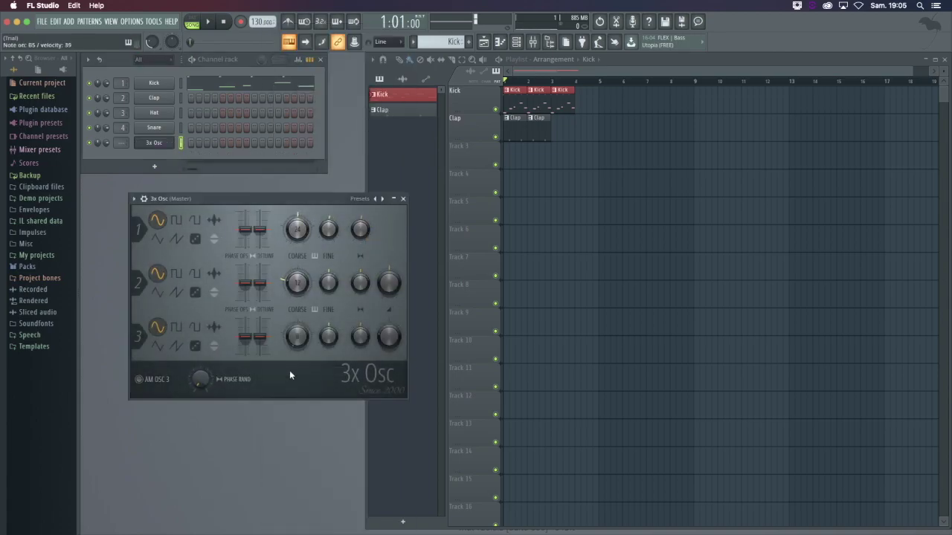
click(403, 199)
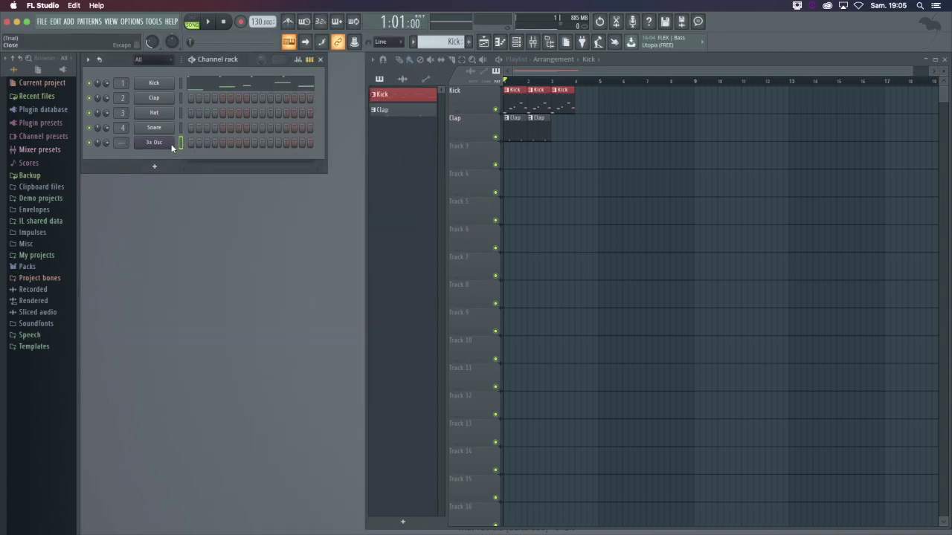
- Replace the 3x Osc instrument with BooBass and close its plugin window
click(160, 145)
right_click(160, 145)
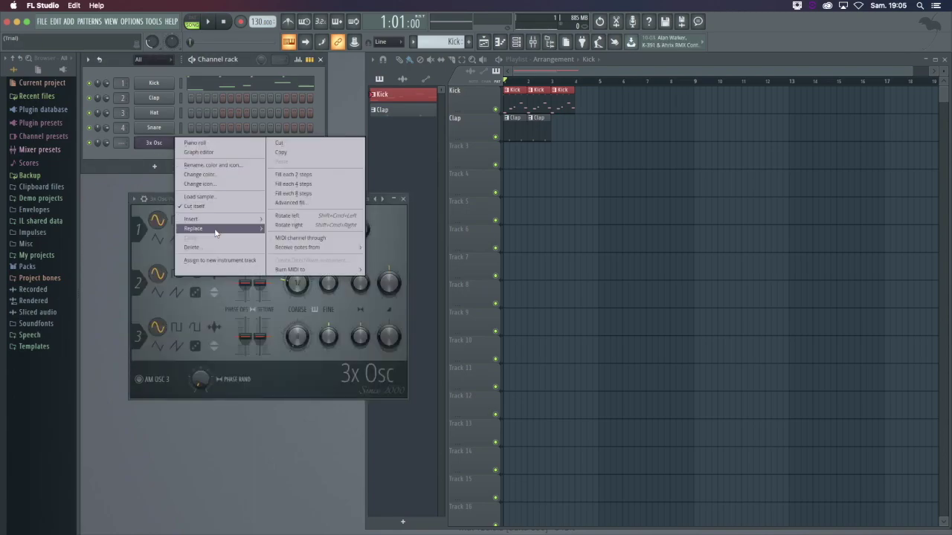
mouse_move(215, 231)
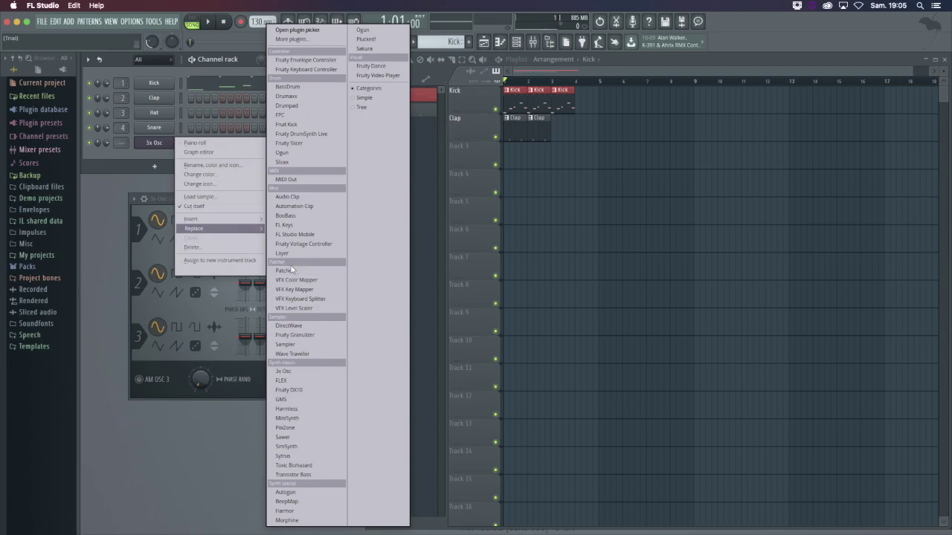
click(287, 216)
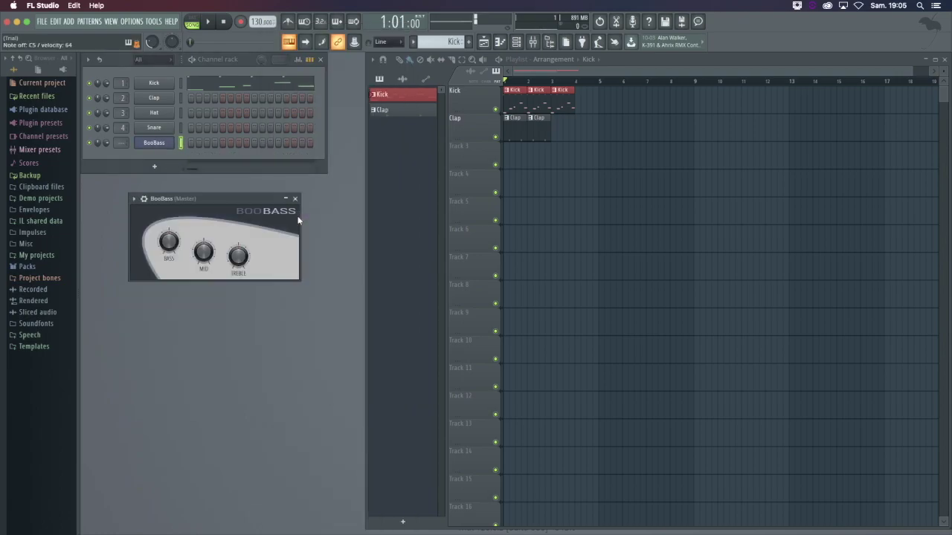
click(295, 199)
- Replace BooBass with FL Keys, close its window, and swap the channel's instrument for DirectWave
right_click(168, 141)
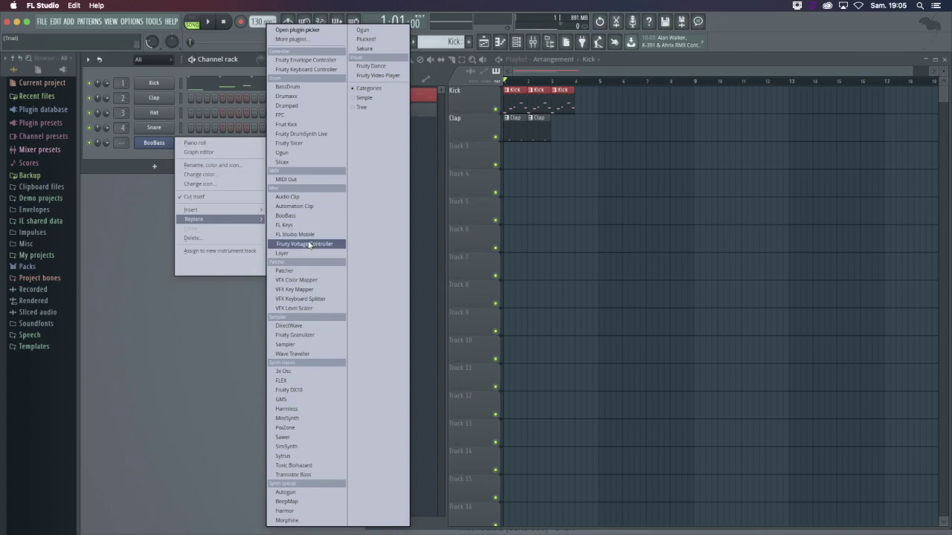
click(296, 225)
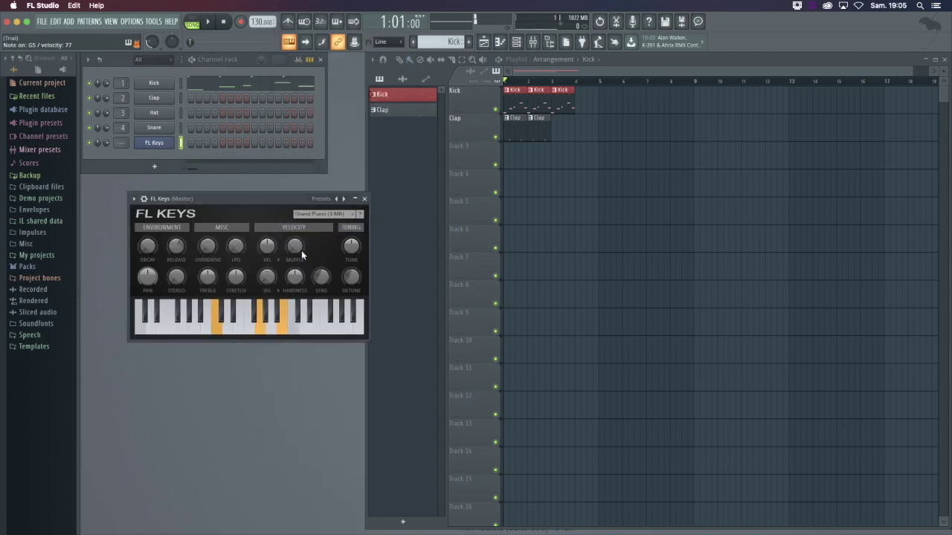
click(364, 198)
right_click(170, 143)
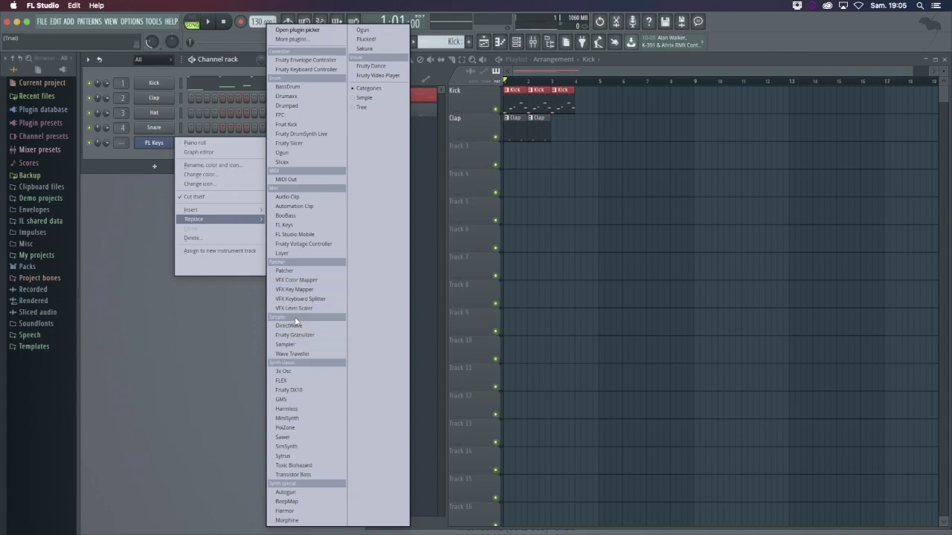
click(296, 325)
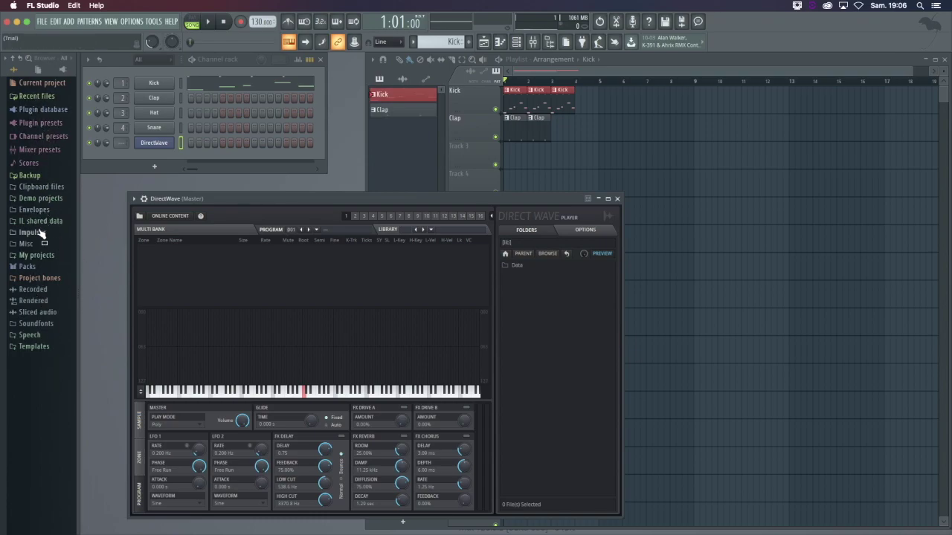
- Load the DL Breaker sample from the Loops pack into DirectWave and close the plugin window
click(28, 267)
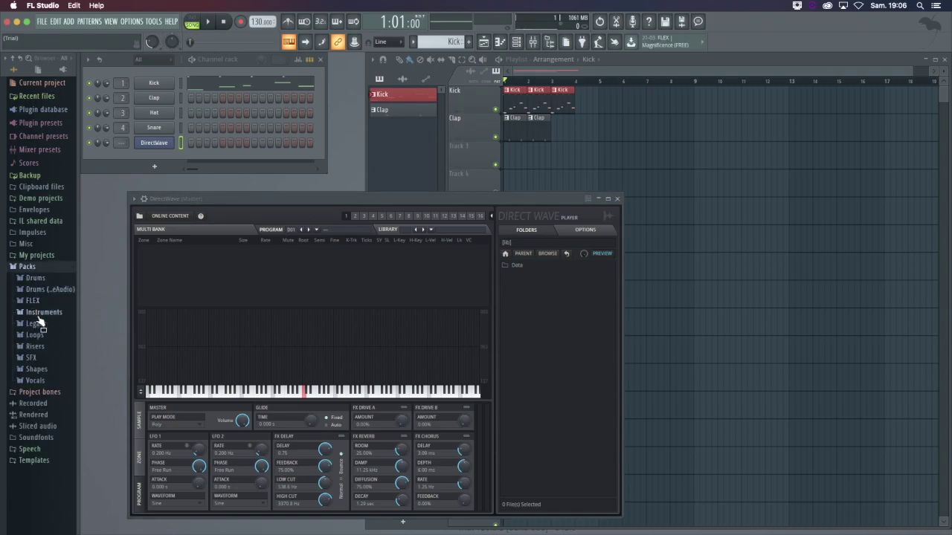
click(35, 336)
drag(40, 347, 321, 351)
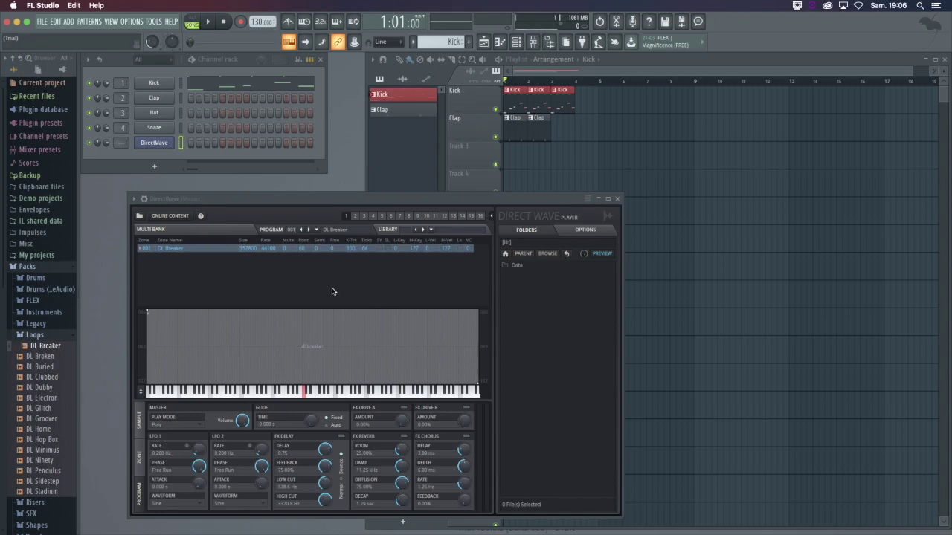
click(617, 202)
right_click(152, 143)
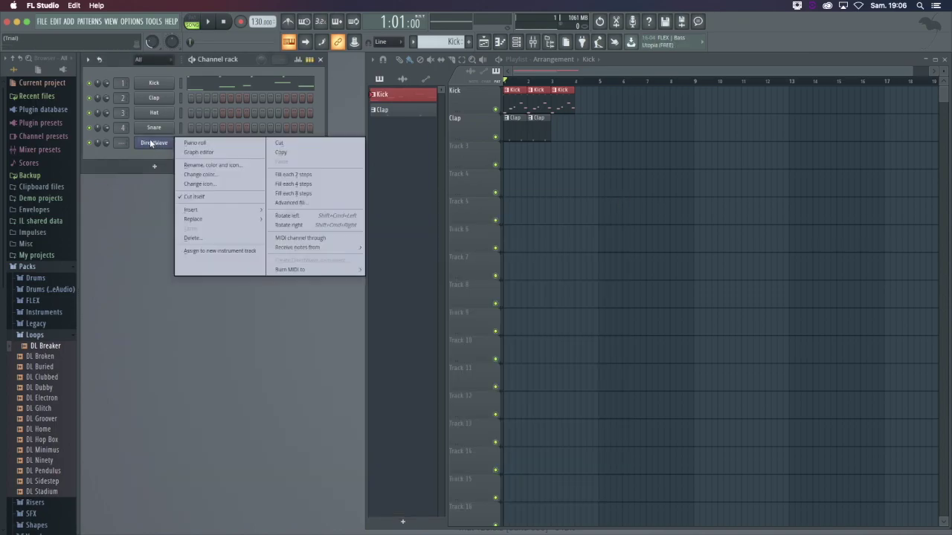
click(149, 206)
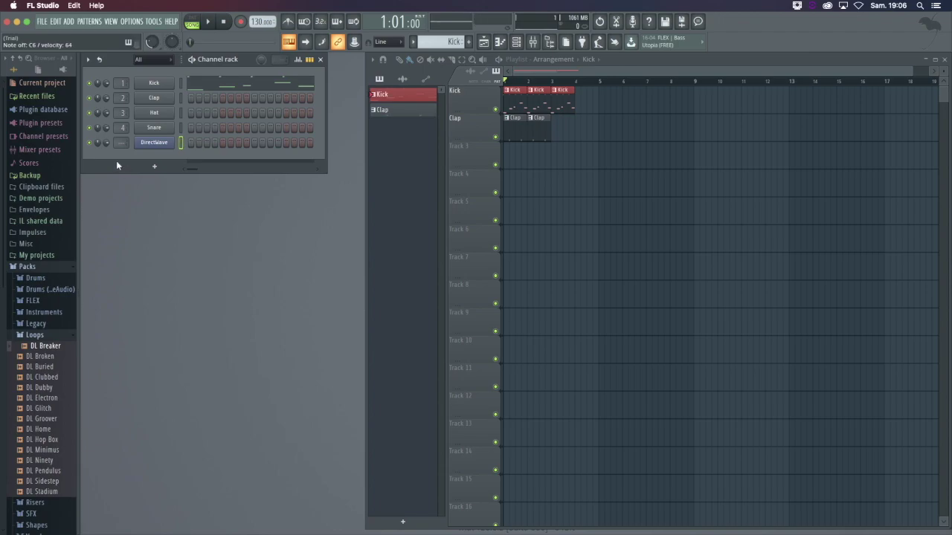
- Replace the DirectWave instrument with Fruity DX10, load the Bang Bass preset, and close its window
right_click(149, 142)
mouse_move(207, 220)
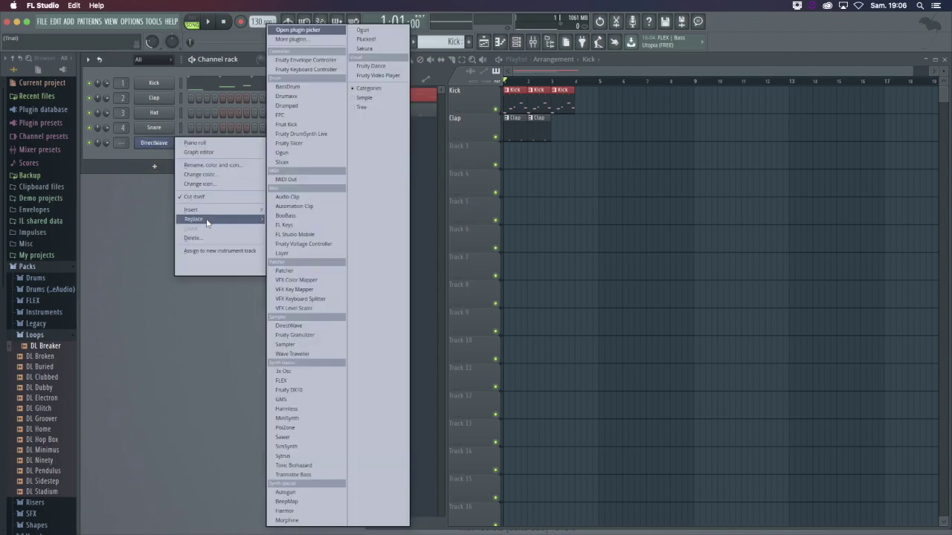
click(313, 391)
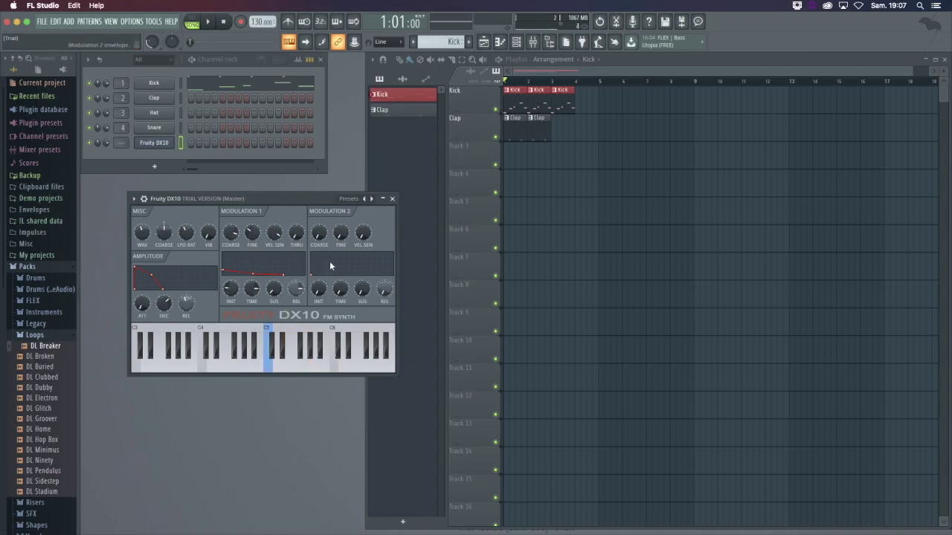
click(373, 199)
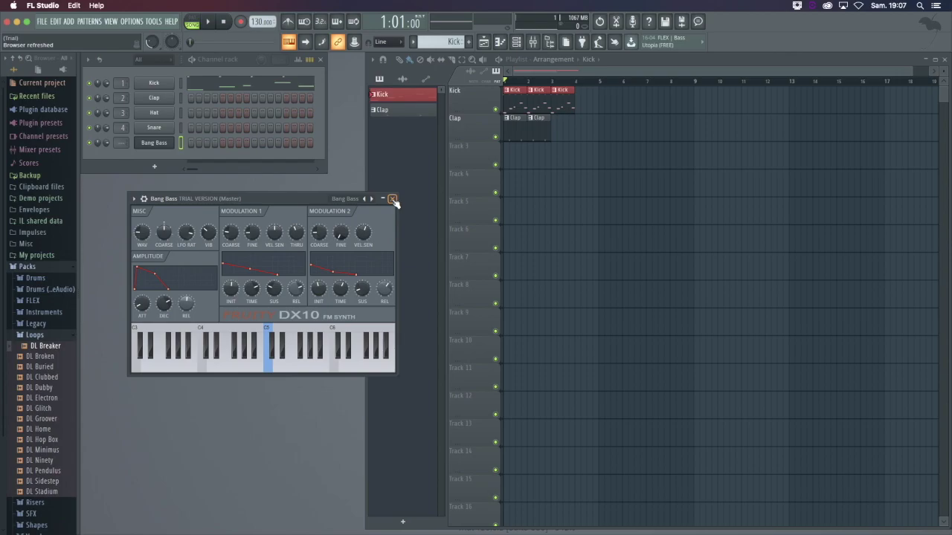
click(392, 199)
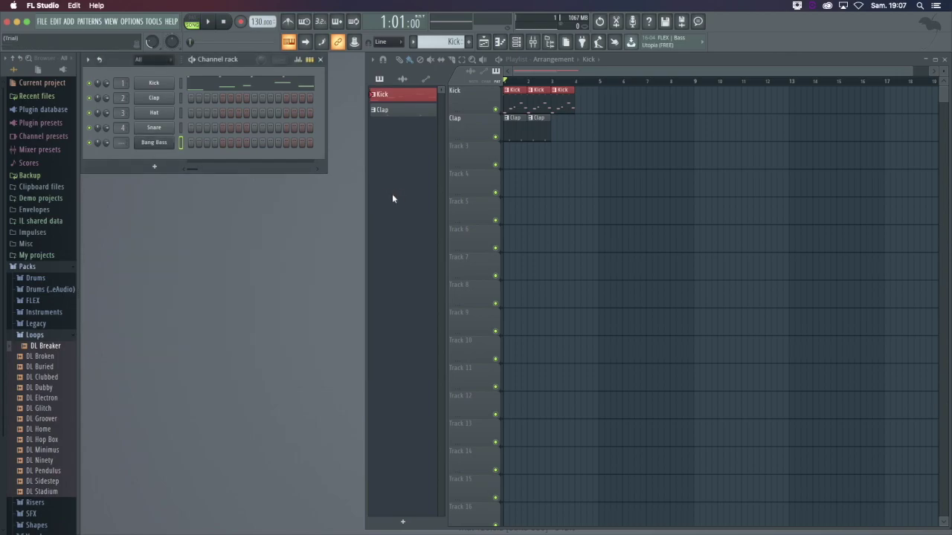
- Replace the Bang Bass channel's instrument with MiniSynth and close the plugin window
right_click(154, 142)
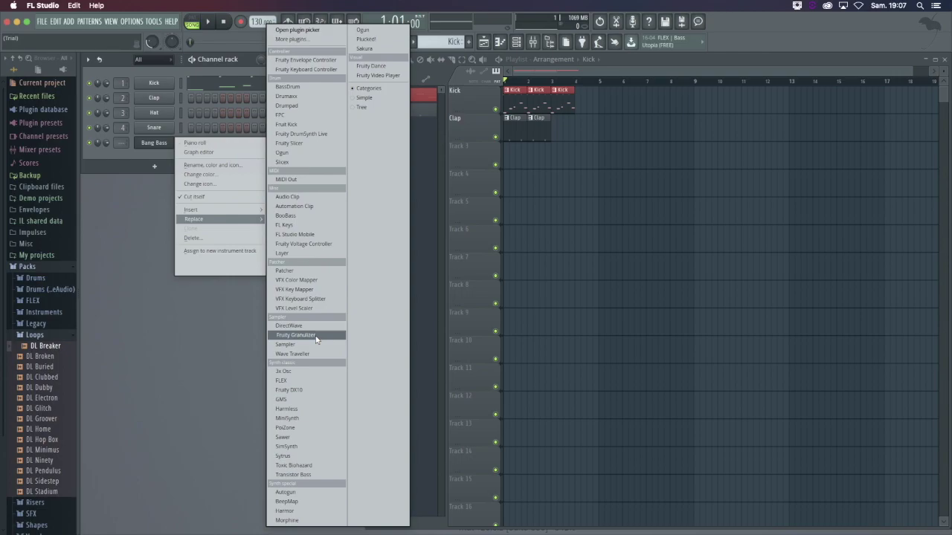
click(295, 420)
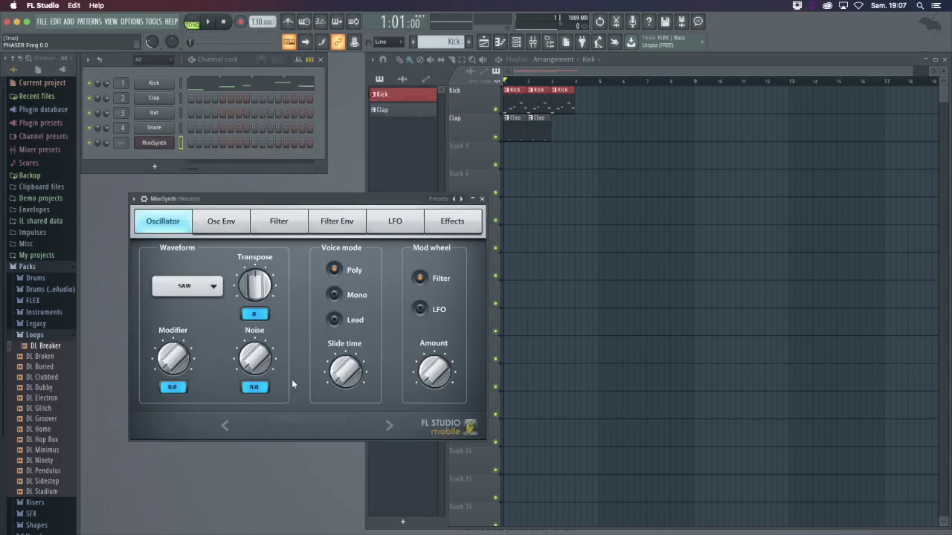
click(481, 199)
- Replace MiniSynth with Sytrus on the same channel and close its plugin window
right_click(165, 145)
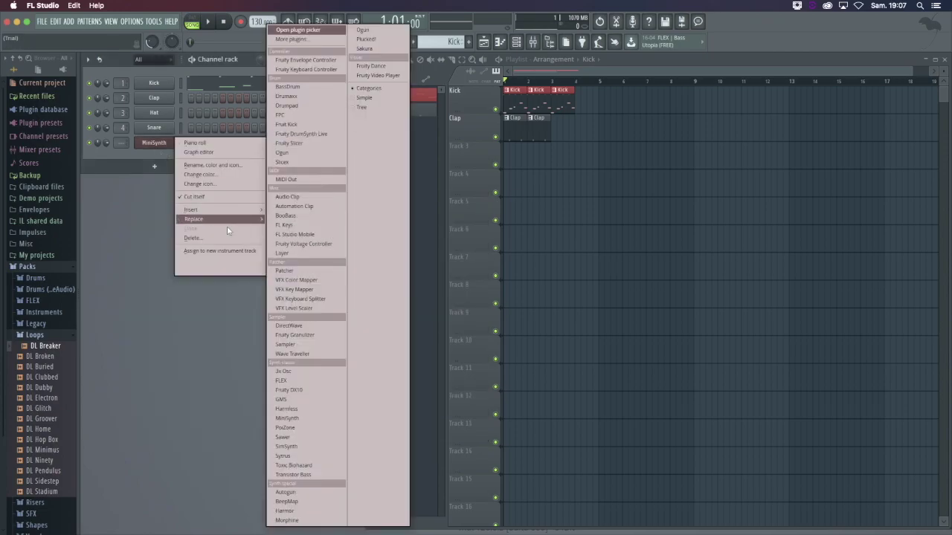
click(299, 456)
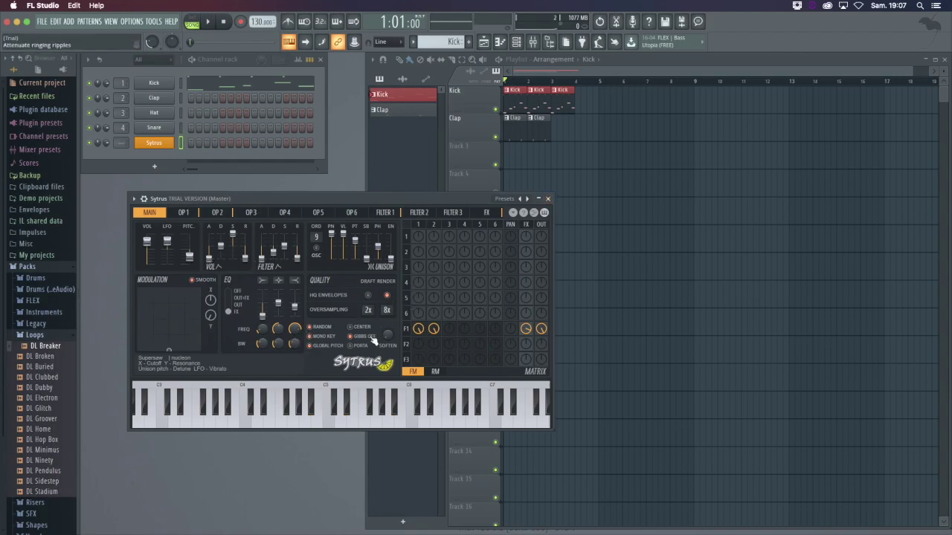
click(549, 198)
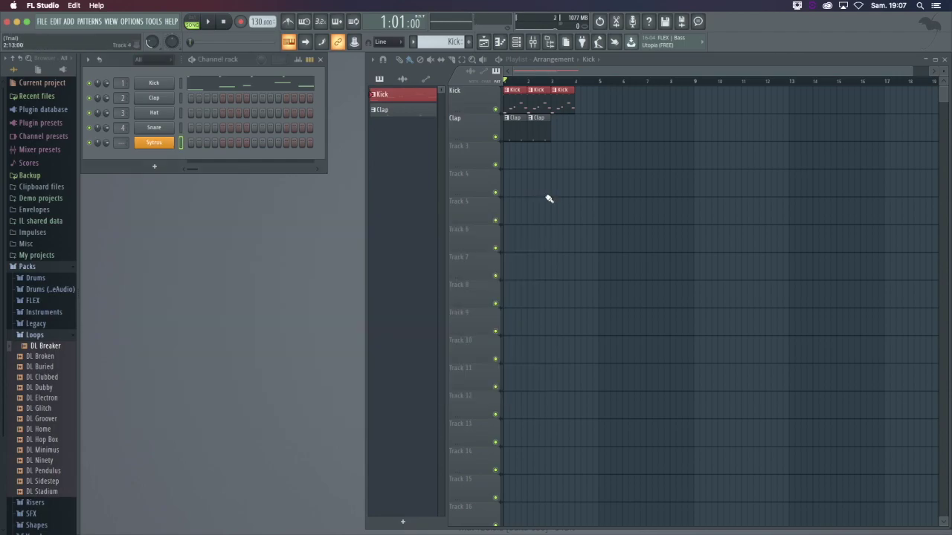
right_click(154, 142)
mouse_move(213, 225)
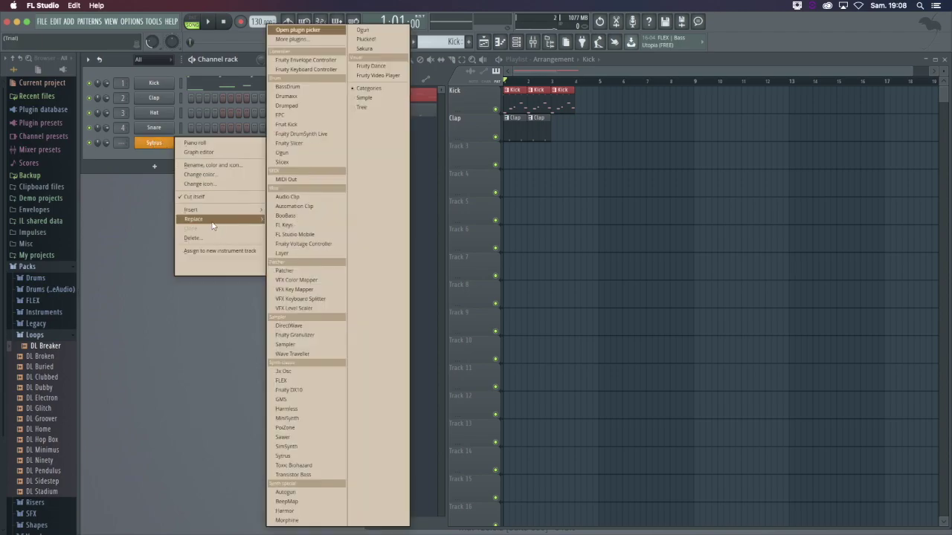
click(158, 171)
right_click(155, 145)
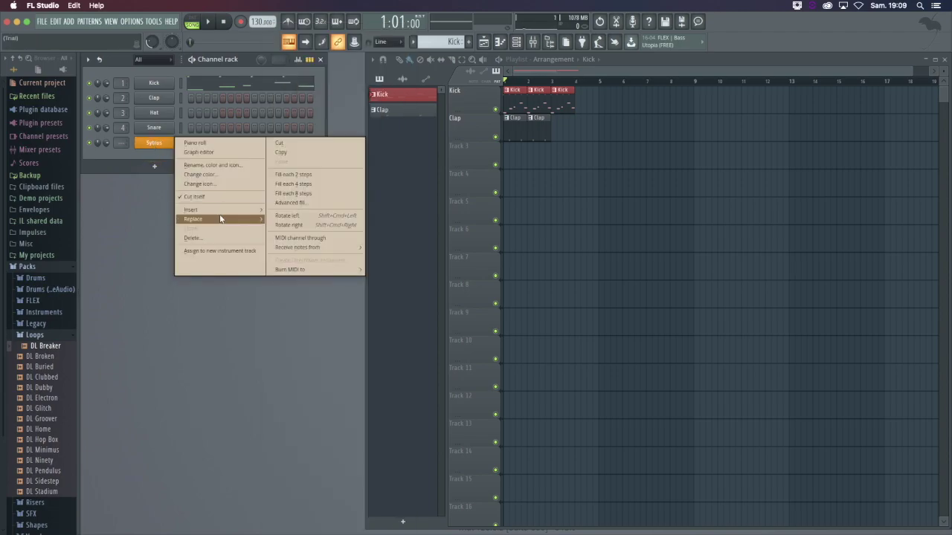
mouse_move(218, 221)
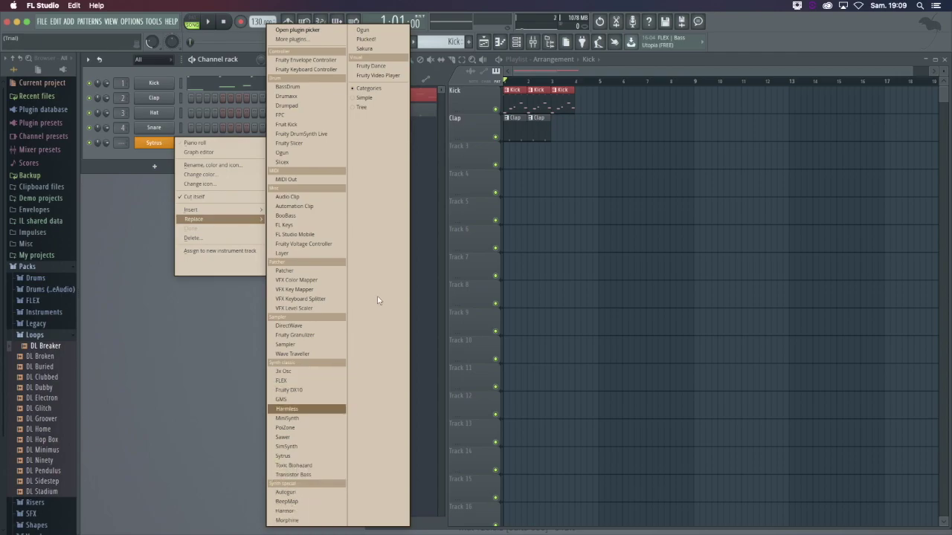
click(217, 366)
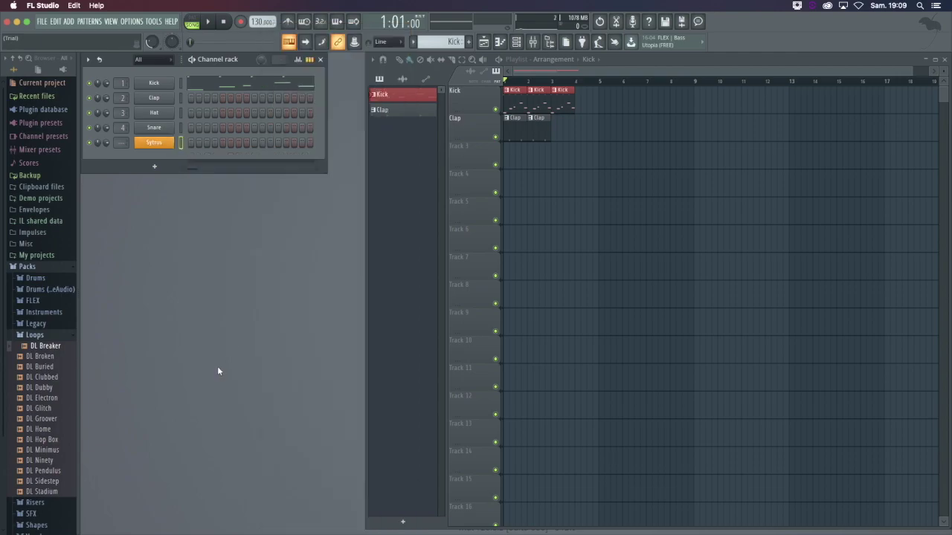
- Replace the Sytrus channel's instrument with GMS and close the plugin window
right_click(158, 144)
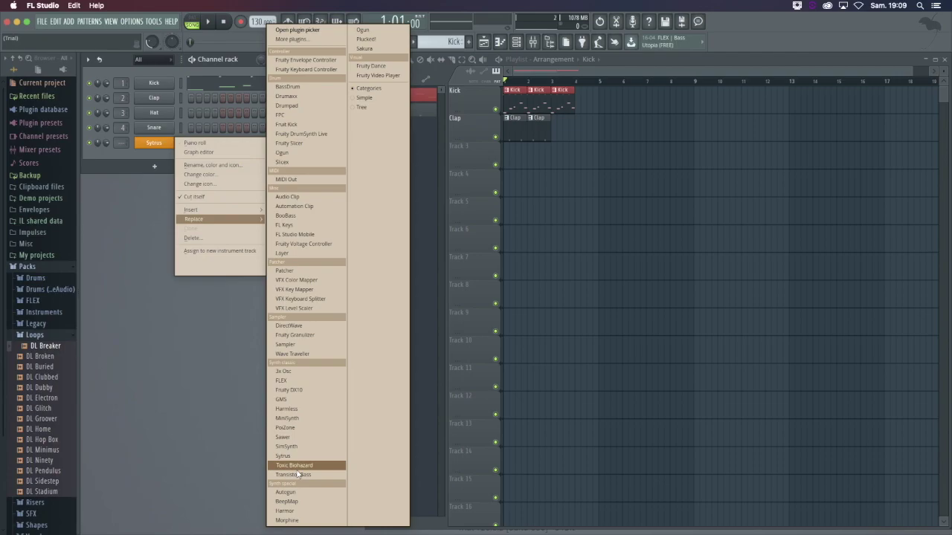
click(297, 400)
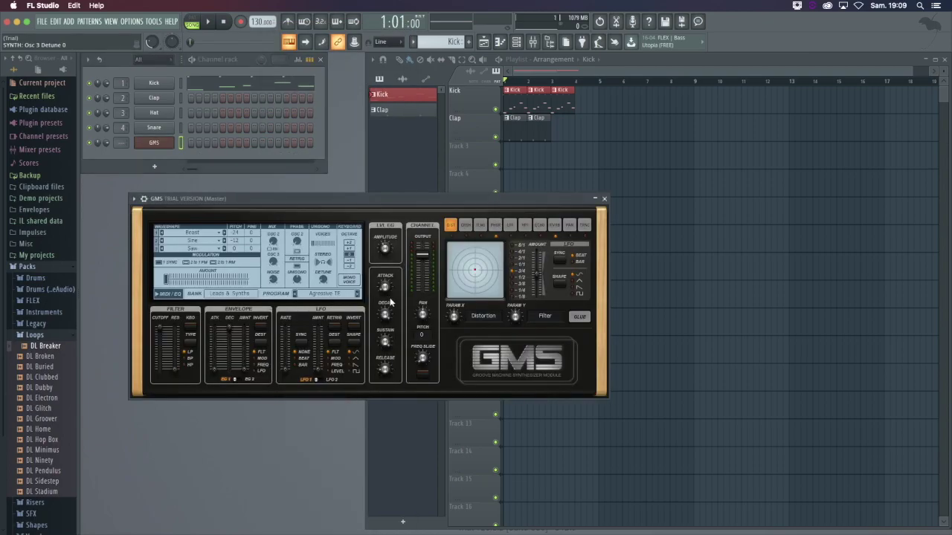
click(604, 199)
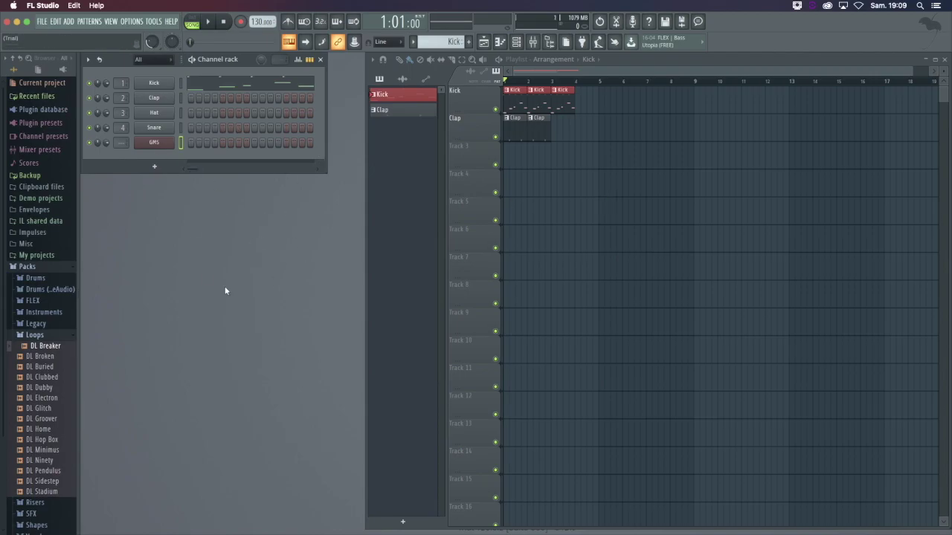
right_click(154, 143)
click(136, 189)
- Rearrange the playlist to four consecutive Kick clips followed by a single Clap clip at bar 5, and play the arrangement
click(584, 94)
right_click(513, 118)
drag(539, 118, 610, 119)
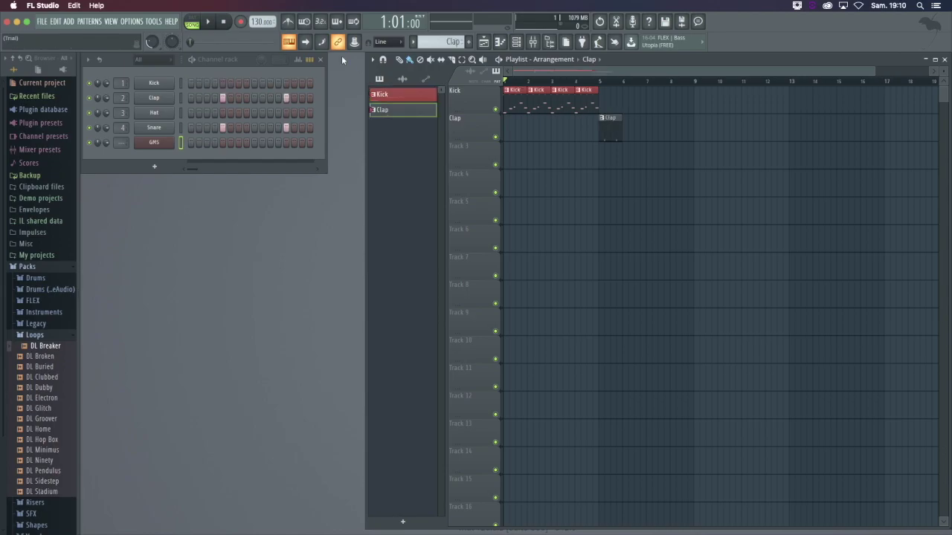
click(211, 24)
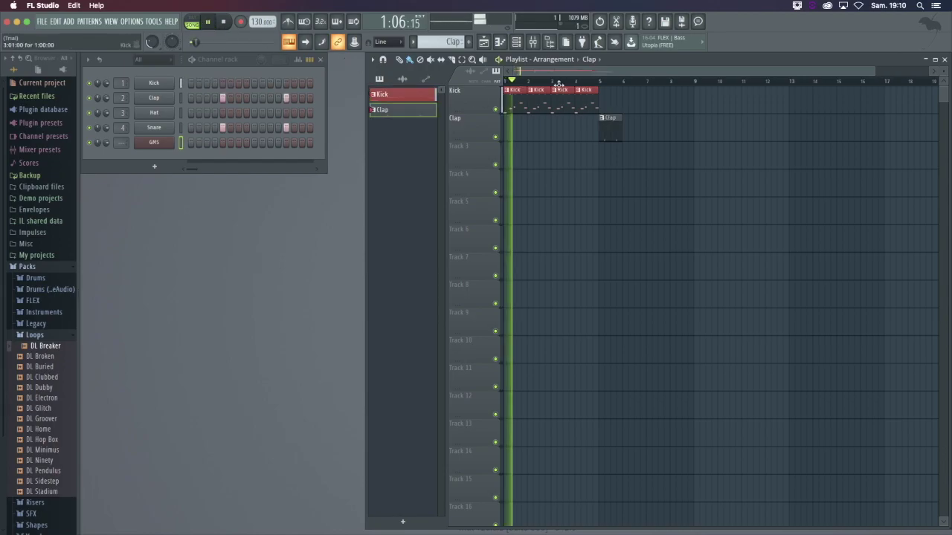
key(space)
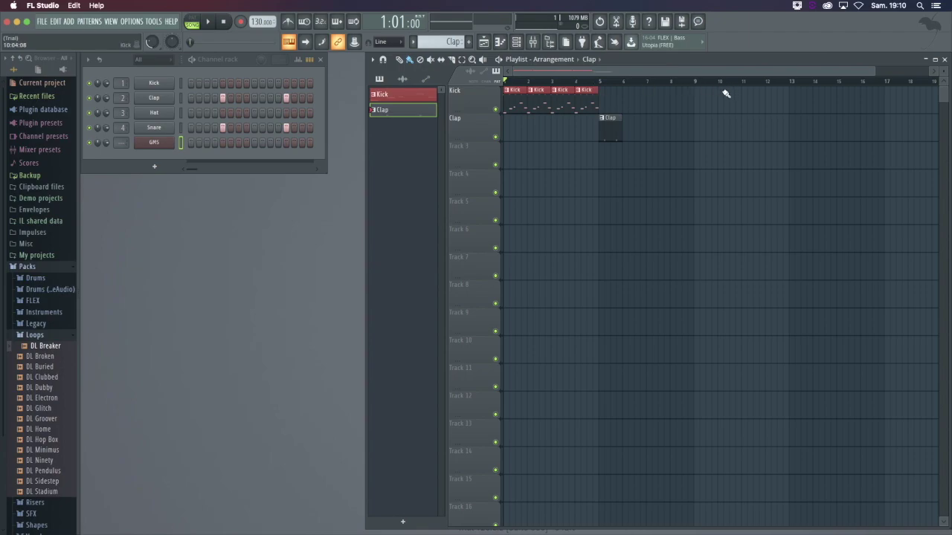
- Add a Transistor Bass channel, audition its Corrosive and Alkali programs with played notes, and close the plugin window
click(158, 168)
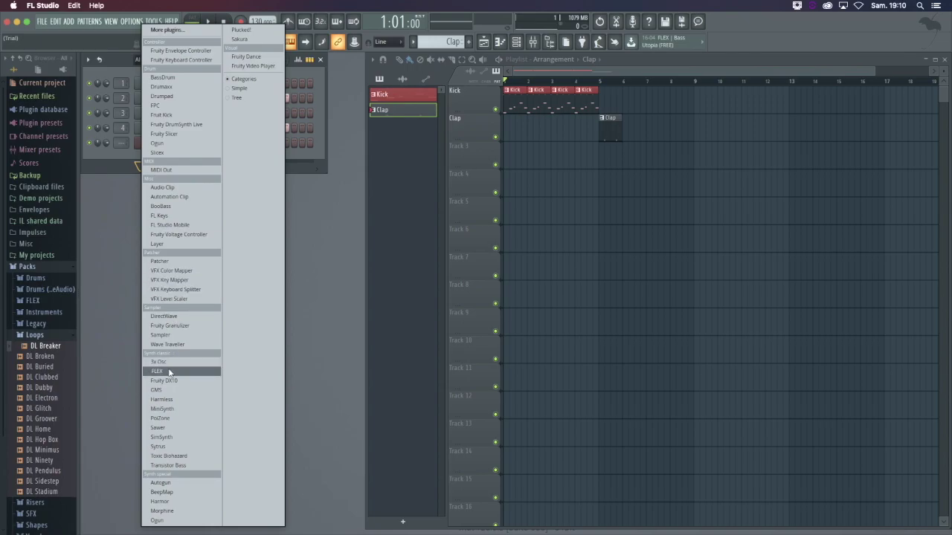
click(180, 465)
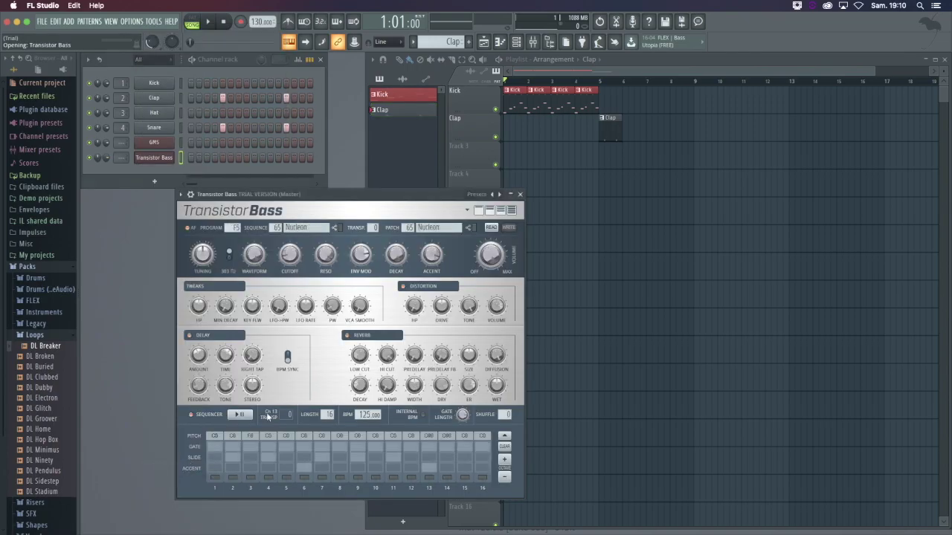
key(w)
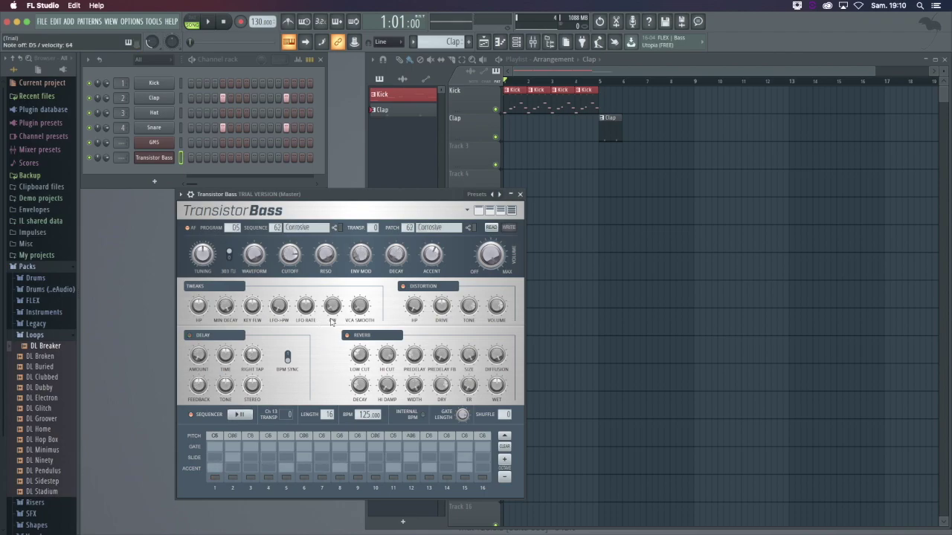
drag(315, 195, 342, 206)
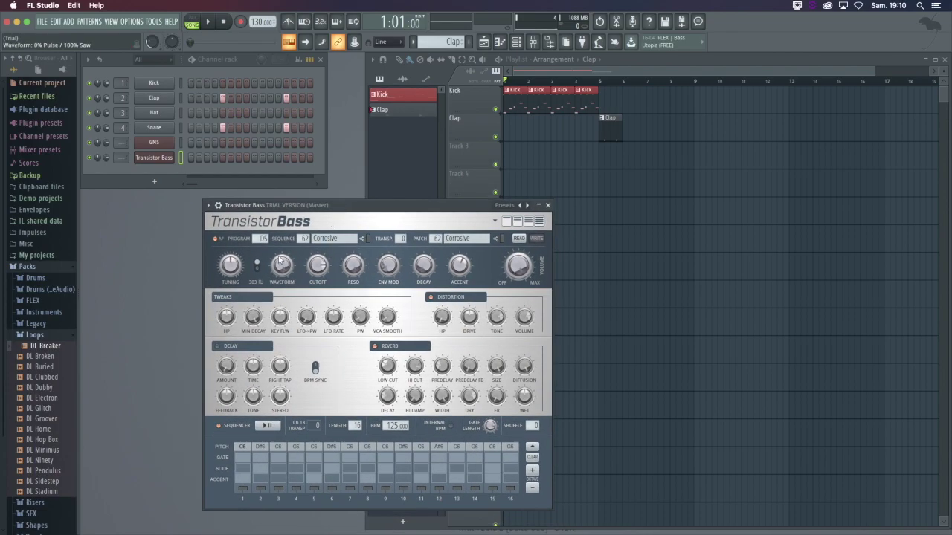
key(z)
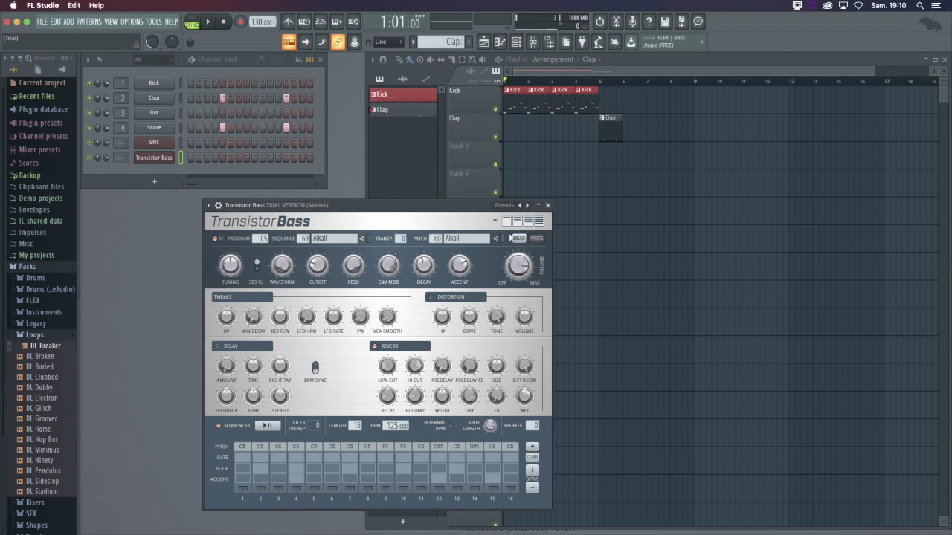
key(space)
key(space)
click(547, 205)
- Replace the Transistor Bass instrument with Sytrus, keeping GMS on its own channel, and close the Sytrus window
right_click(171, 156)
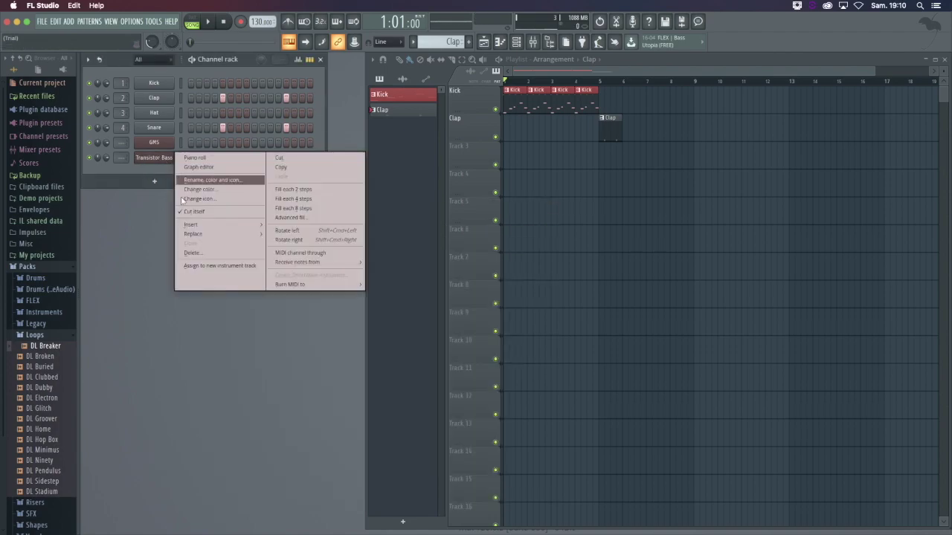
mouse_move(214, 240)
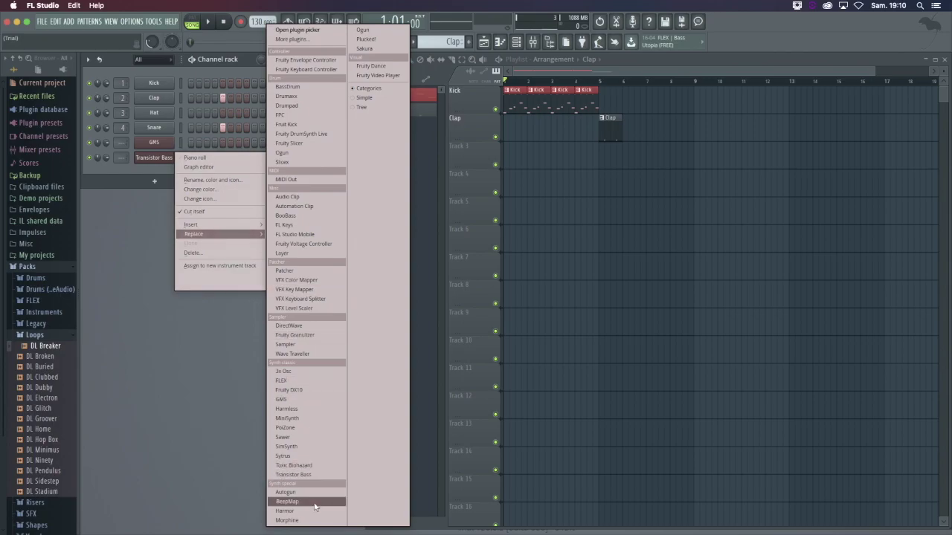
click(294, 457)
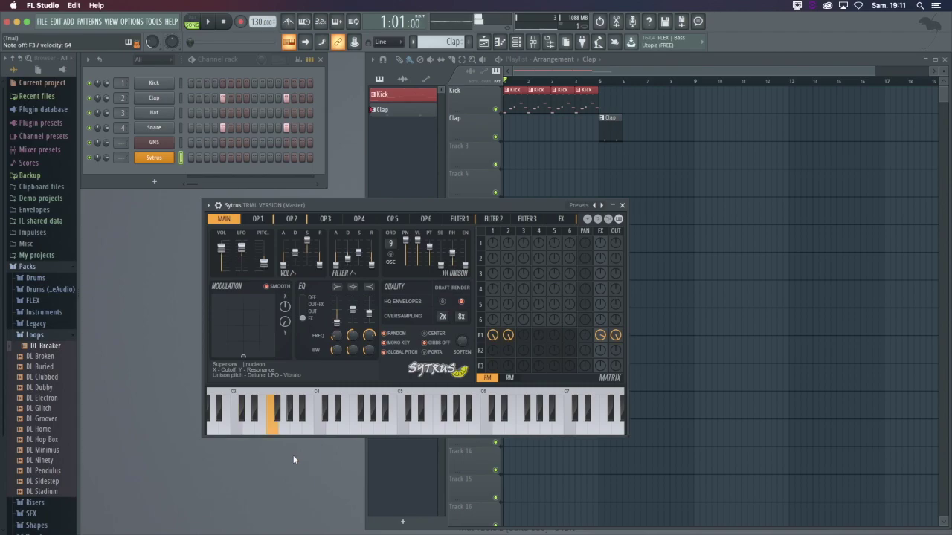
click(622, 206)
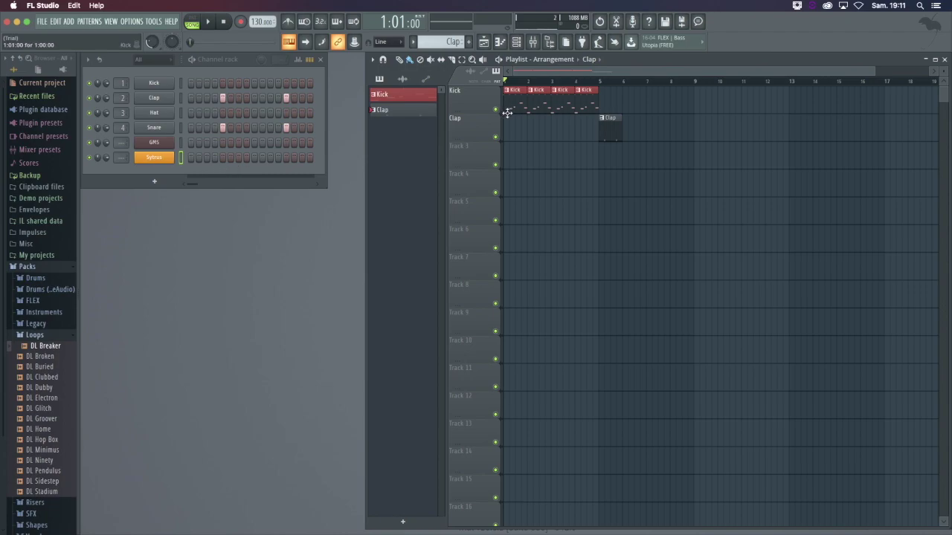
- Create a new pattern named Bass and start recording Sytrus notes into it during song playback
click(468, 41)
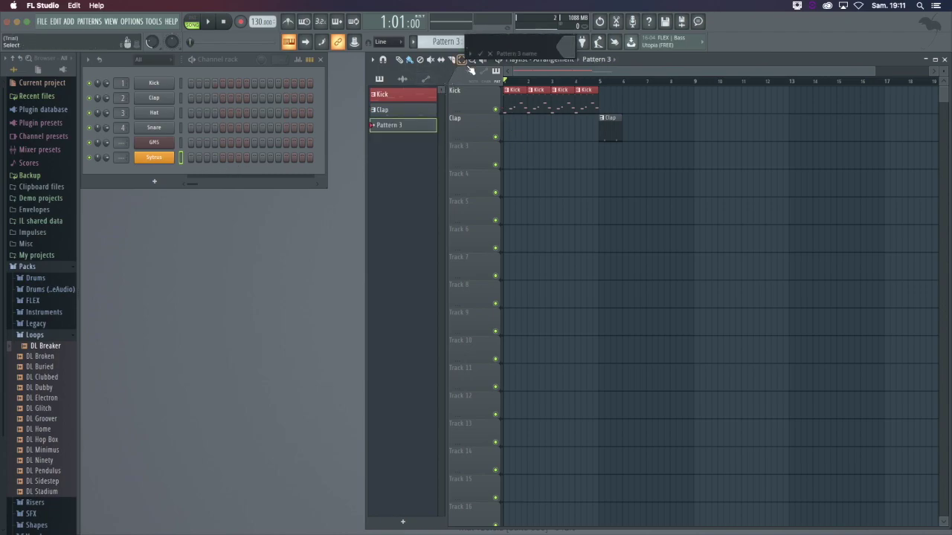
key(Return)
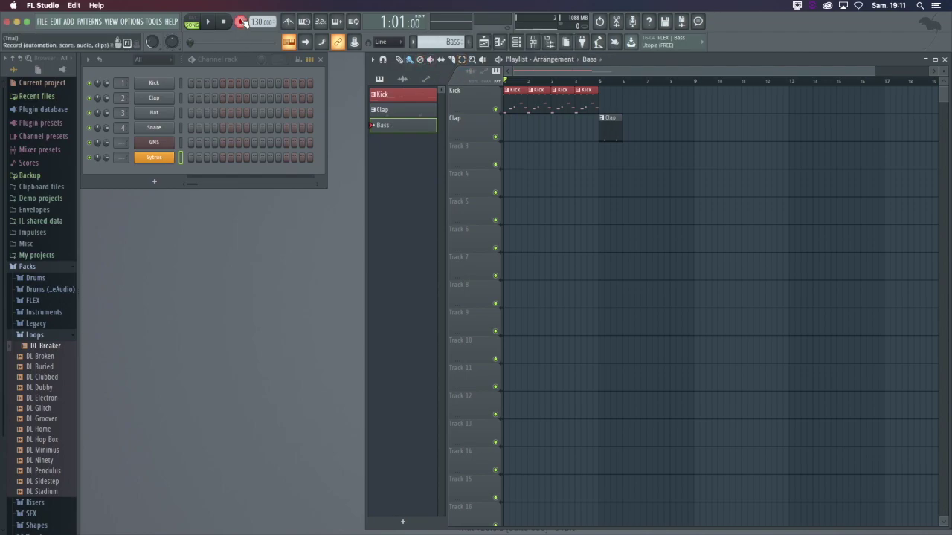
click(209, 24)
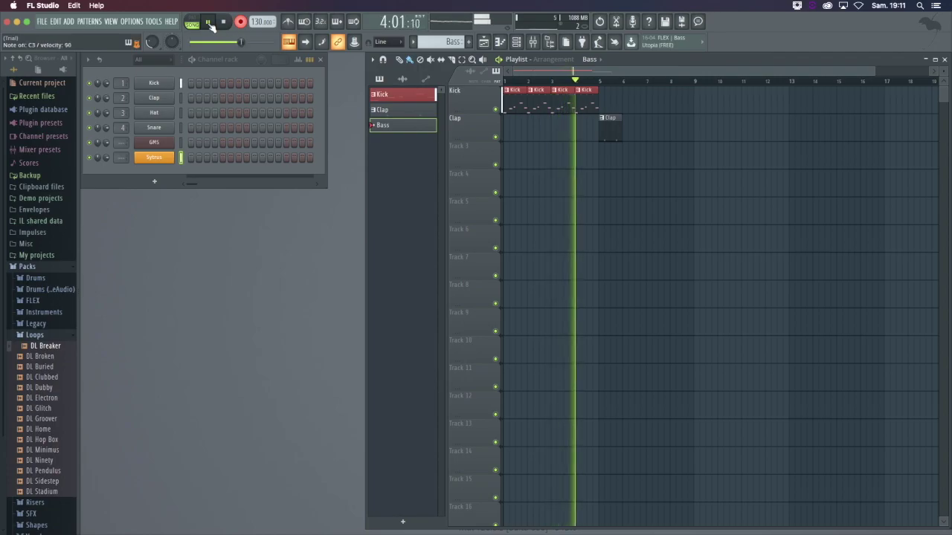
- Stop the recording and move the recorded Bass clip to start at bar 1 of the playlist
click(223, 22)
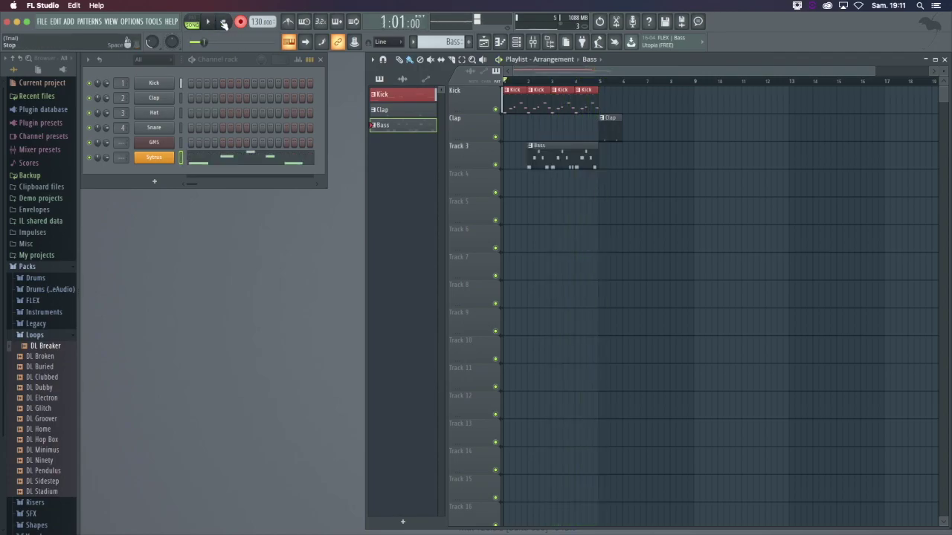
drag(550, 146, 520, 143)
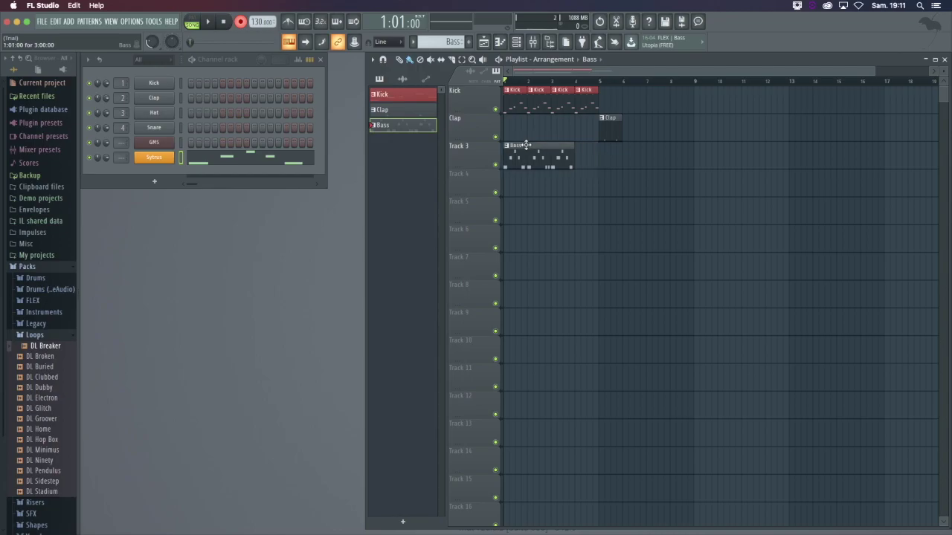
- Open the Bass clip in the piano roll and select the notes from bar 1 to the start of bar 3
double_click(521, 144)
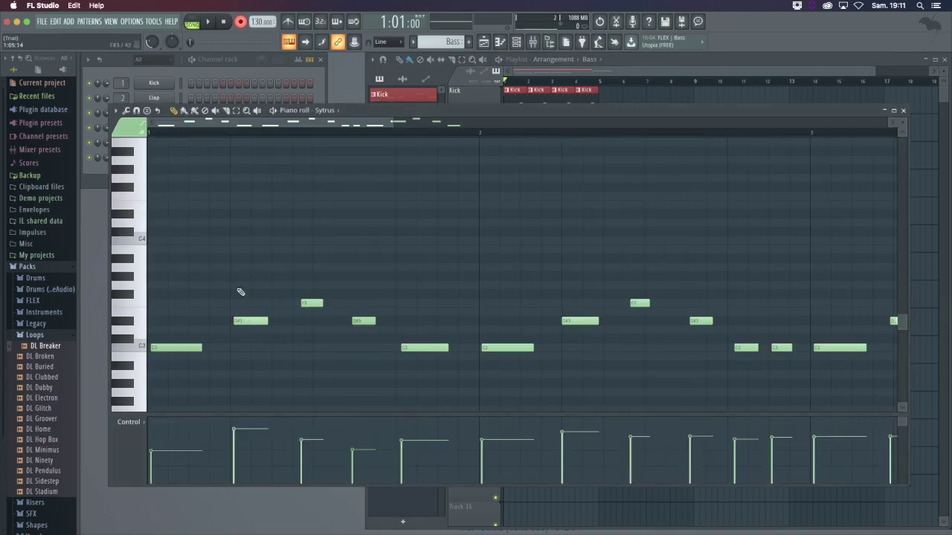
click(236, 110)
drag(165, 192, 870, 410)
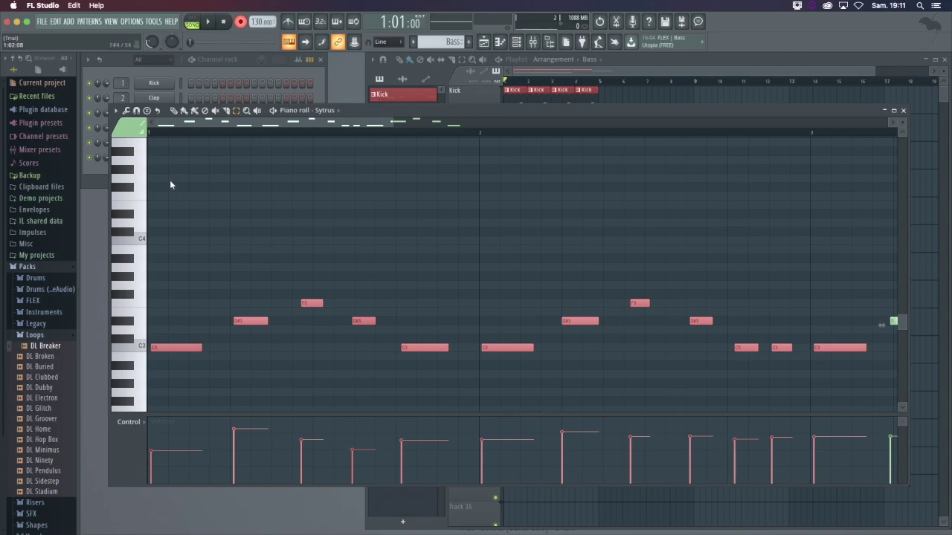
- Try the 1/4 step snap in the piano roll and return the snap setting to Main
click(136, 111)
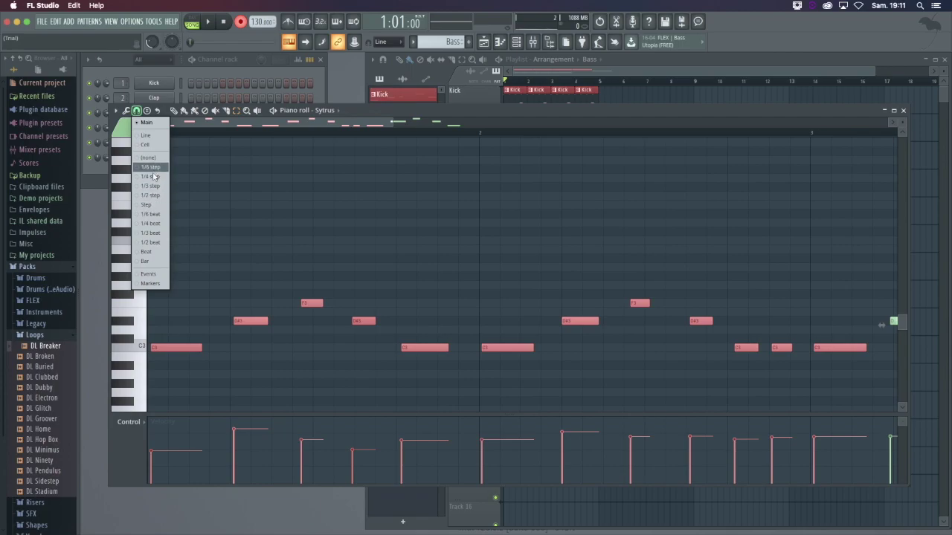
click(151, 176)
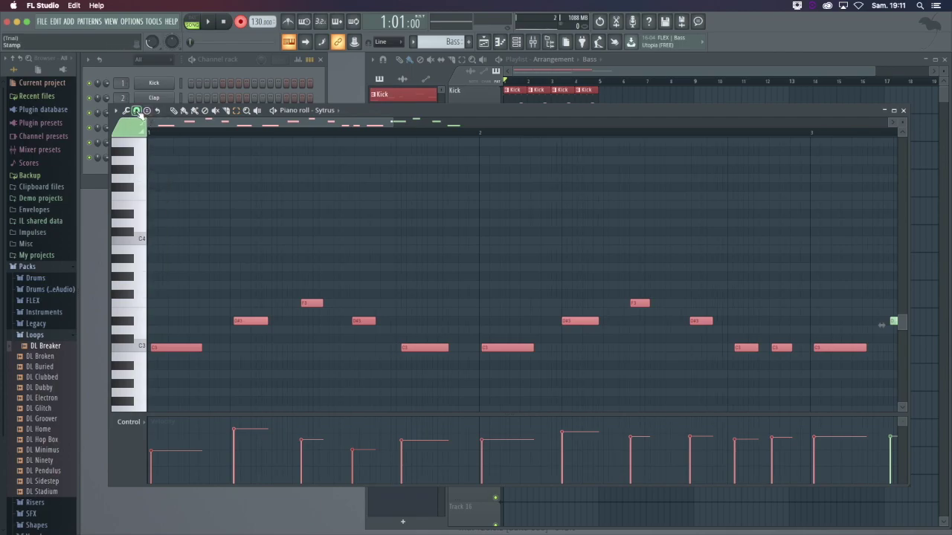
click(137, 110)
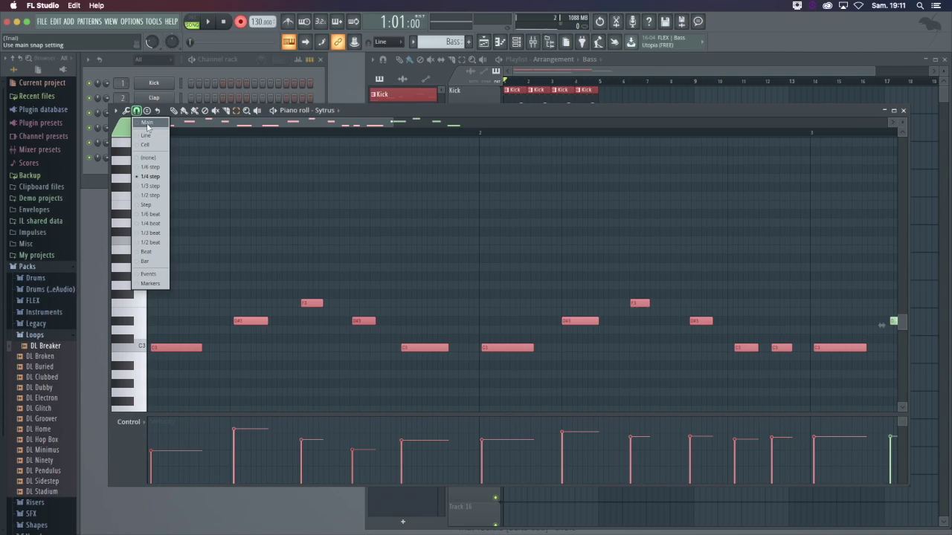
click(147, 123)
- Quantize the selected bass notes with the Default quantizer template and close the piano roll
click(127, 110)
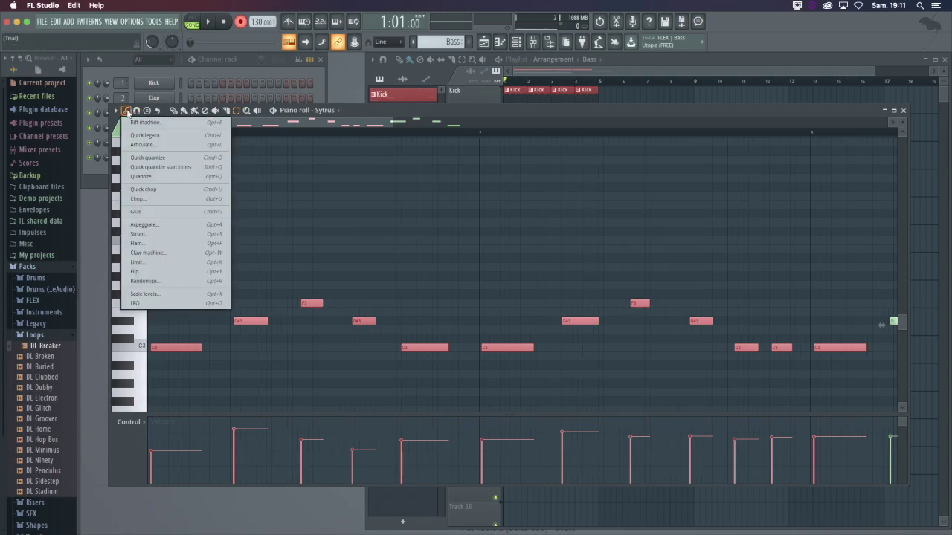
click(164, 177)
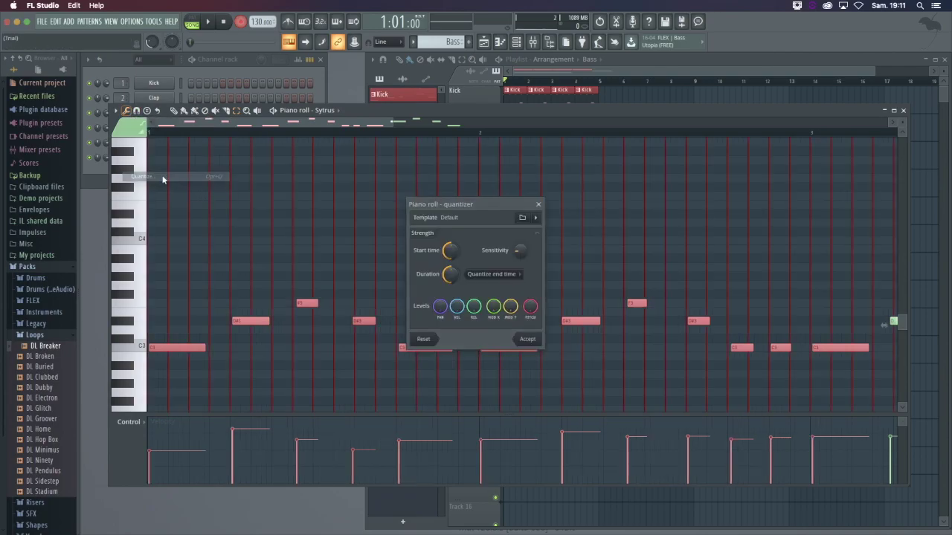
click(528, 339)
key(F7)
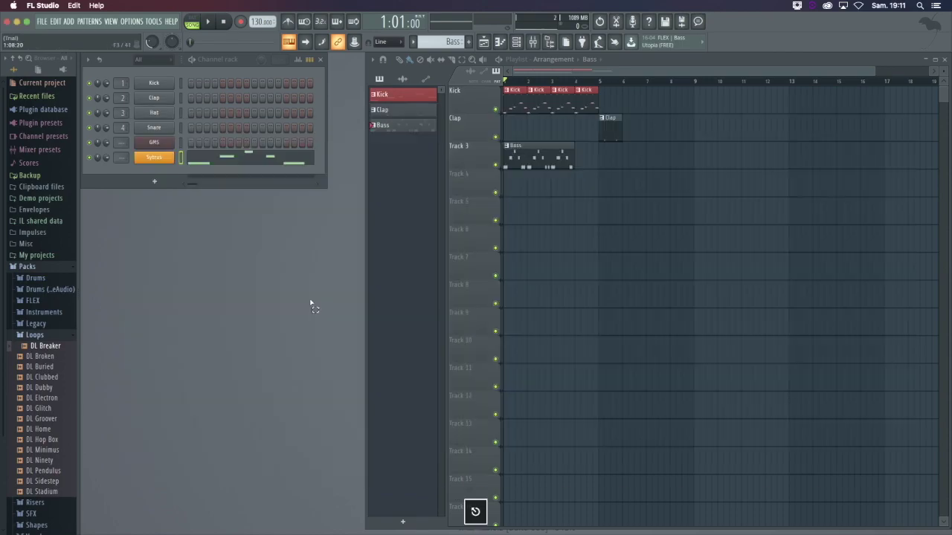
- Check the quantized Bass notes in the piano roll, audition an F3 note and play the song, then return to the playlist
double_click(528, 145)
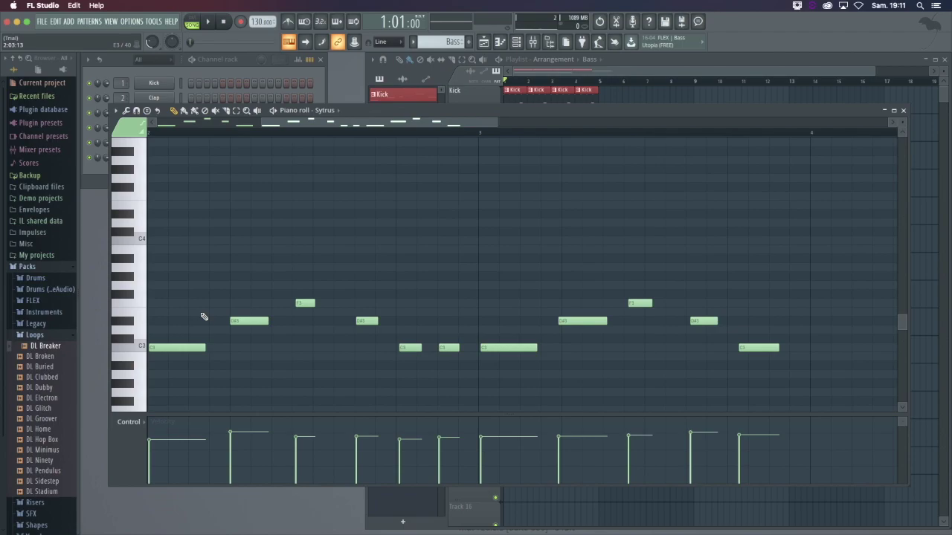
click(301, 303)
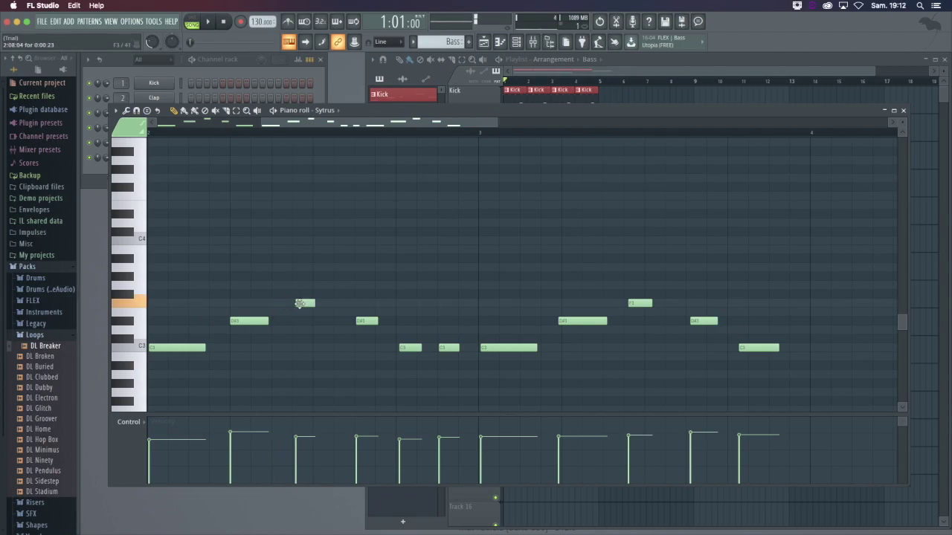
key(space)
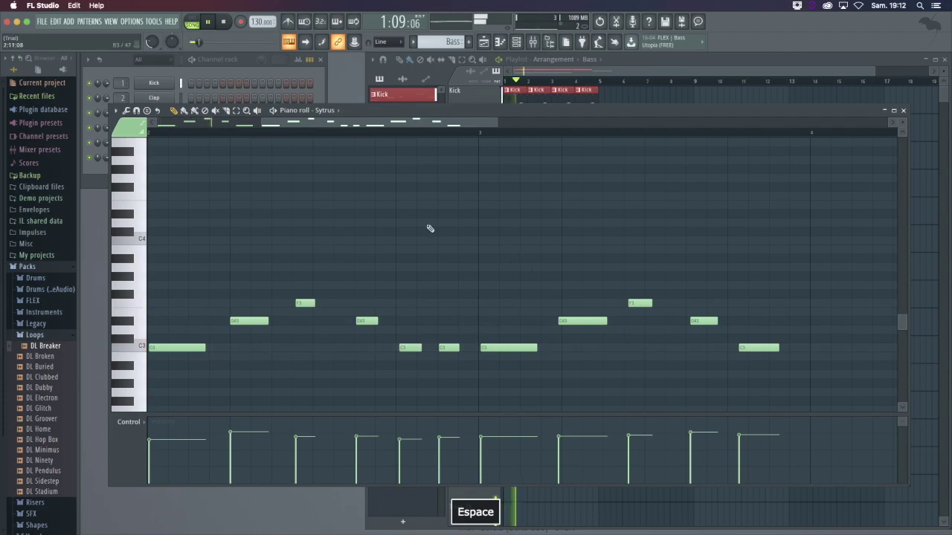
click(902, 110)
key(space)
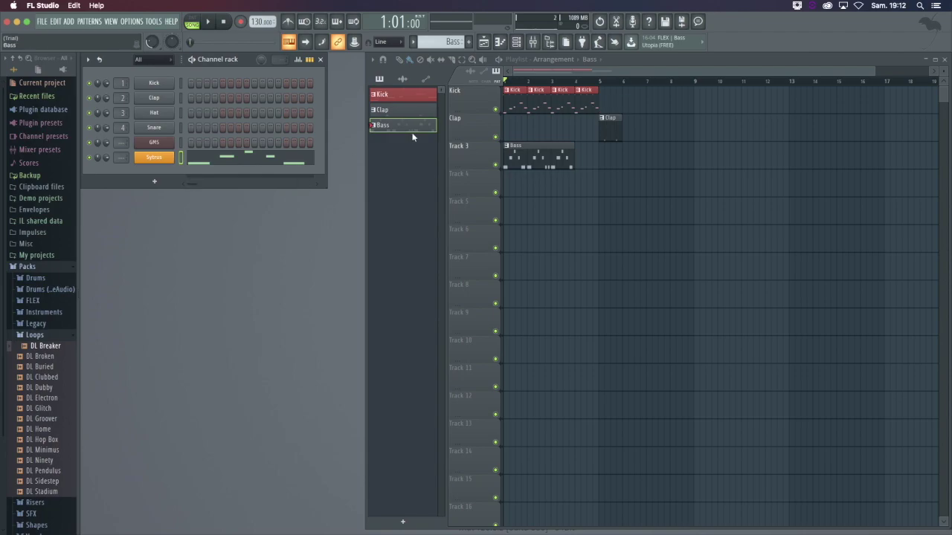
click(533, 144)
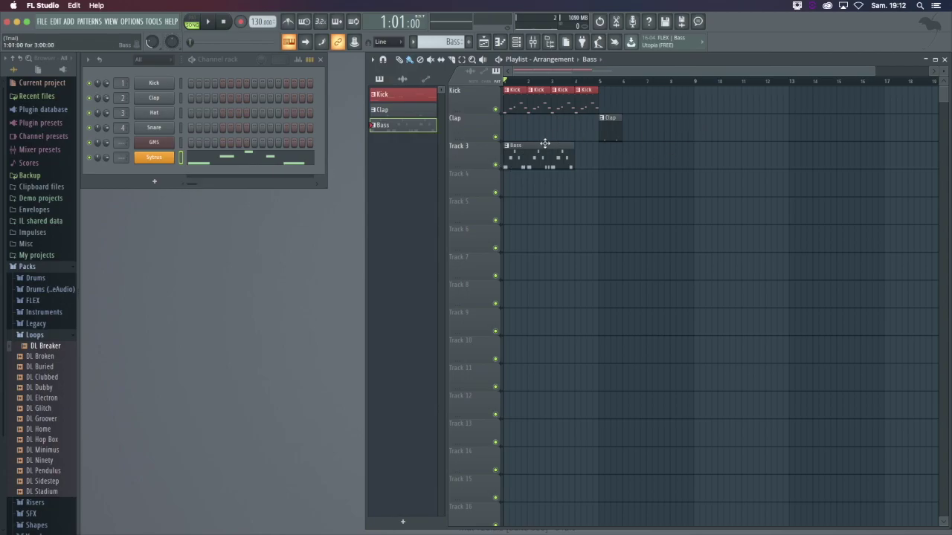
- Raise the frequency and level of EQ band 1 in Sytrus while auditioning the arrangement
click(153, 158)
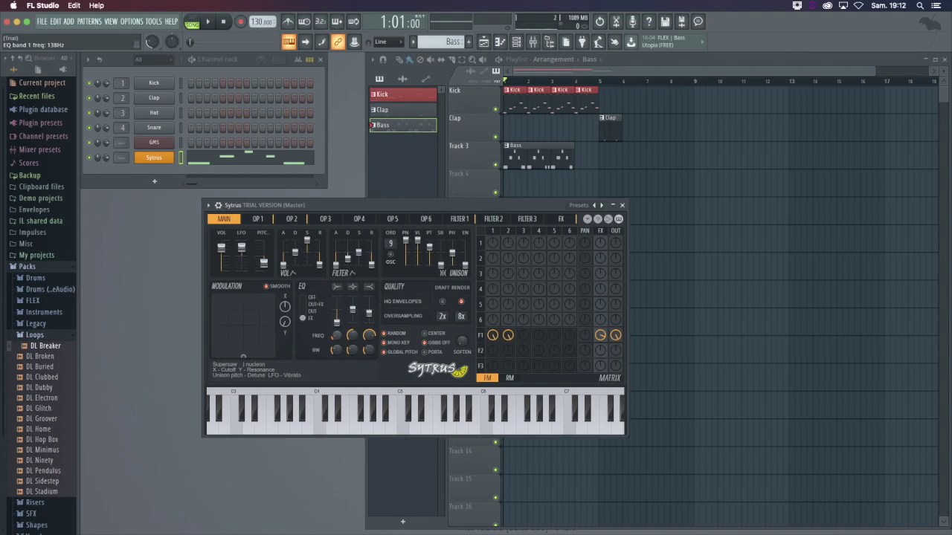
key(space)
drag(335, 339, 335, 325)
key(space)
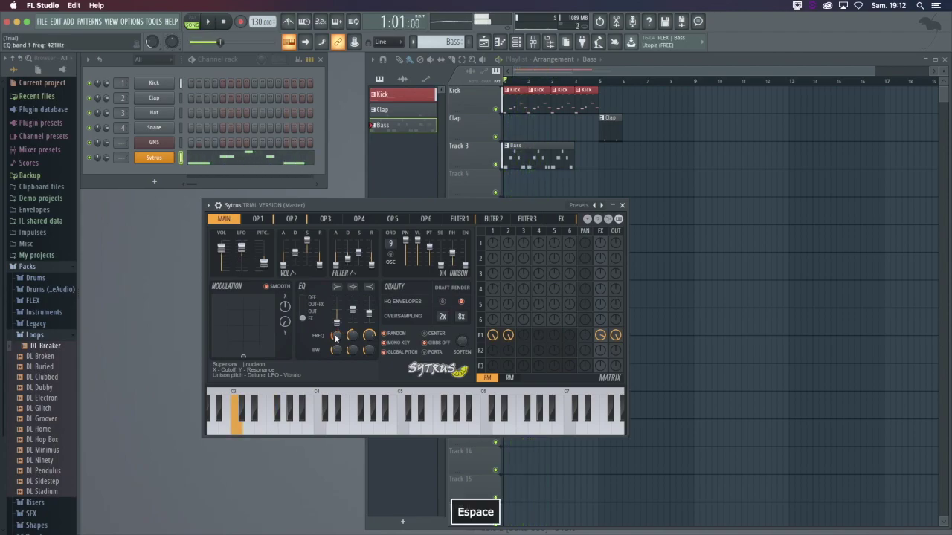
key(space)
drag(337, 323, 337, 320)
key(space)
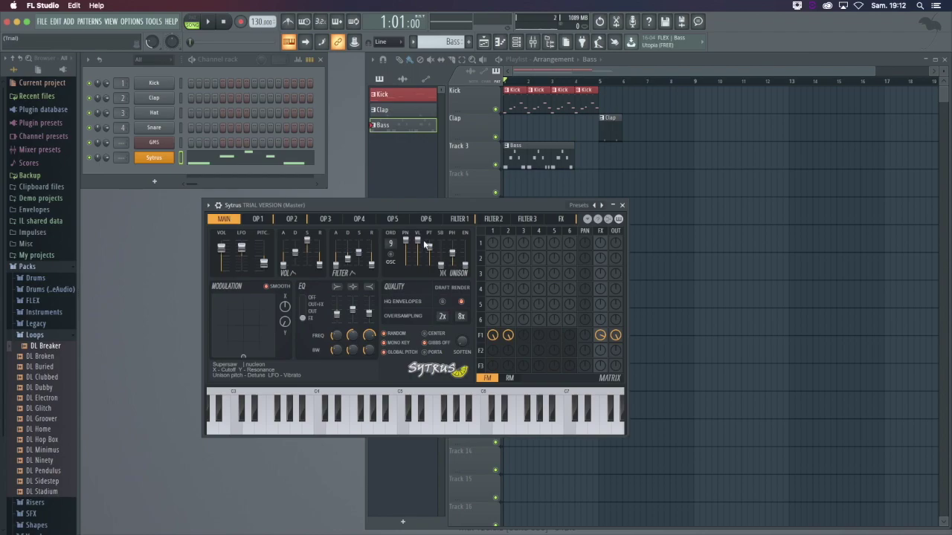
- Look through the Filter 1, main and operator 1 to 4 settings of Sytrus
click(459, 219)
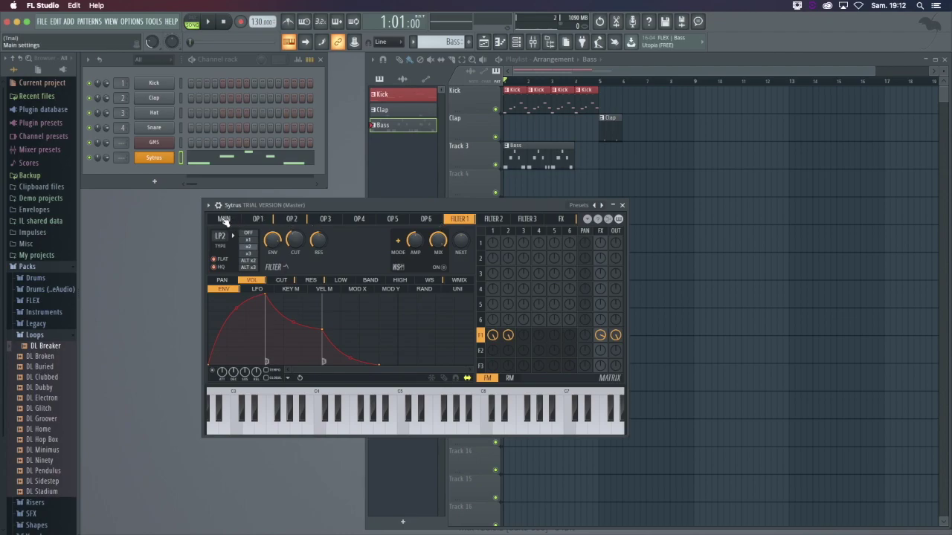
click(224, 220)
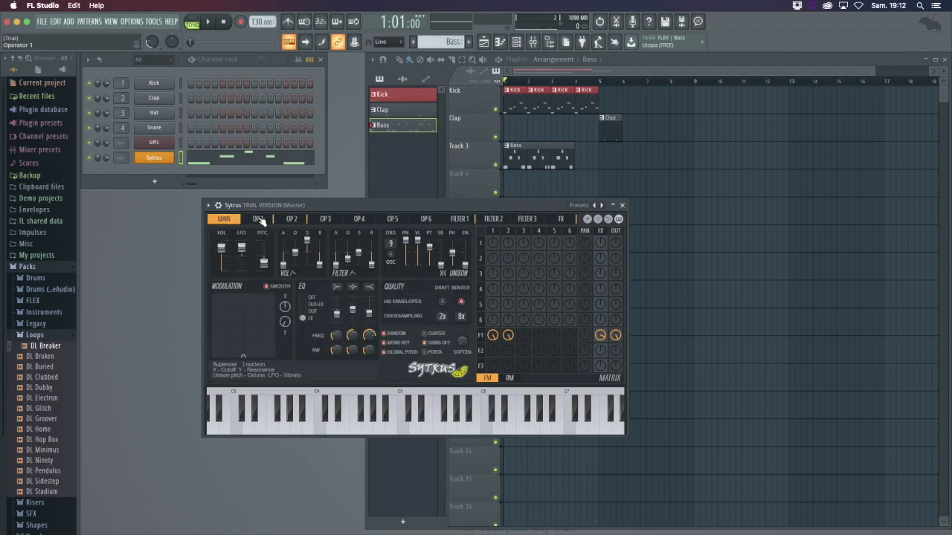
click(258, 220)
click(293, 220)
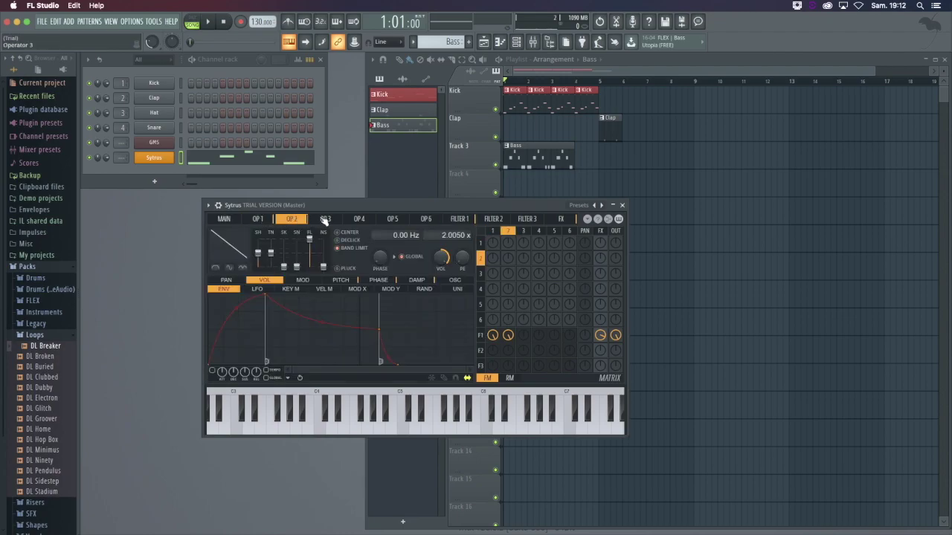
click(325, 220)
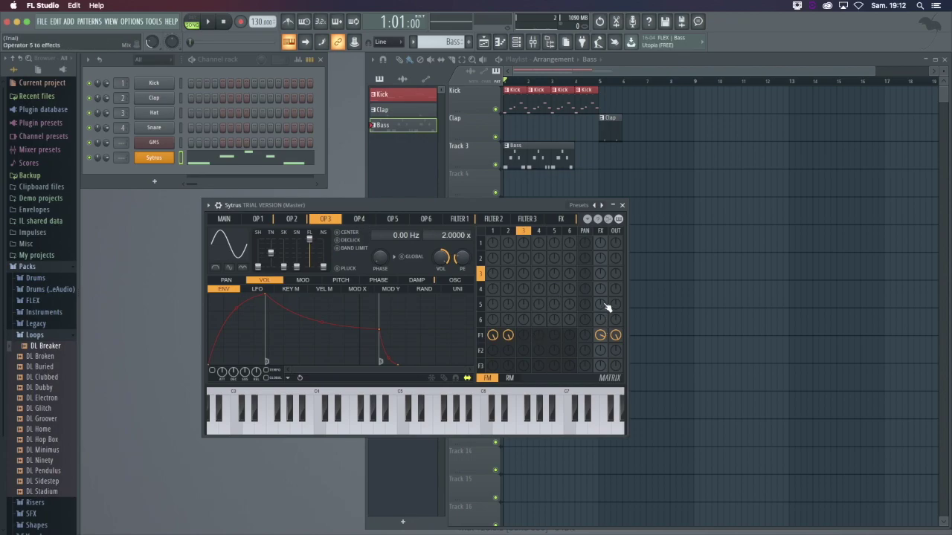
click(360, 220)
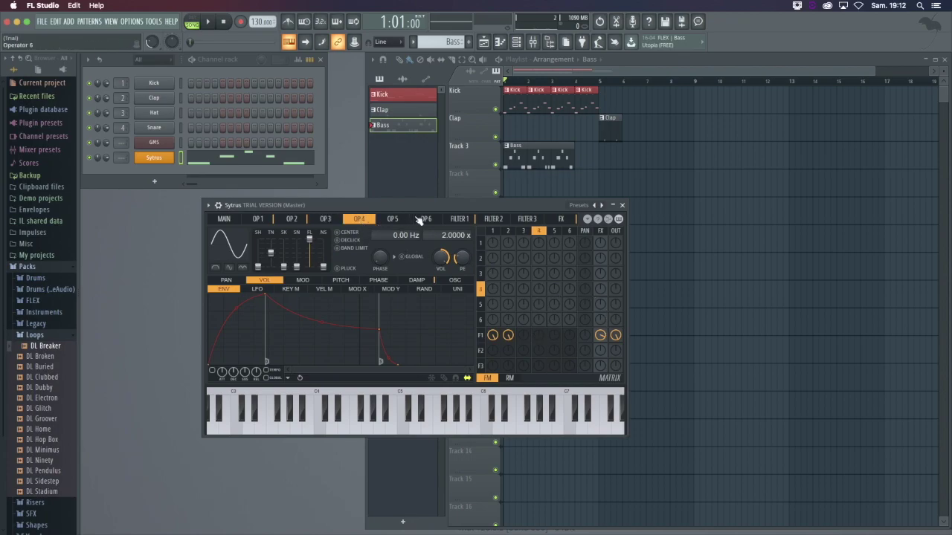
- Lower the Sytrus Filter 1 cutoff to about 25% and create an automation clip for it
click(463, 221)
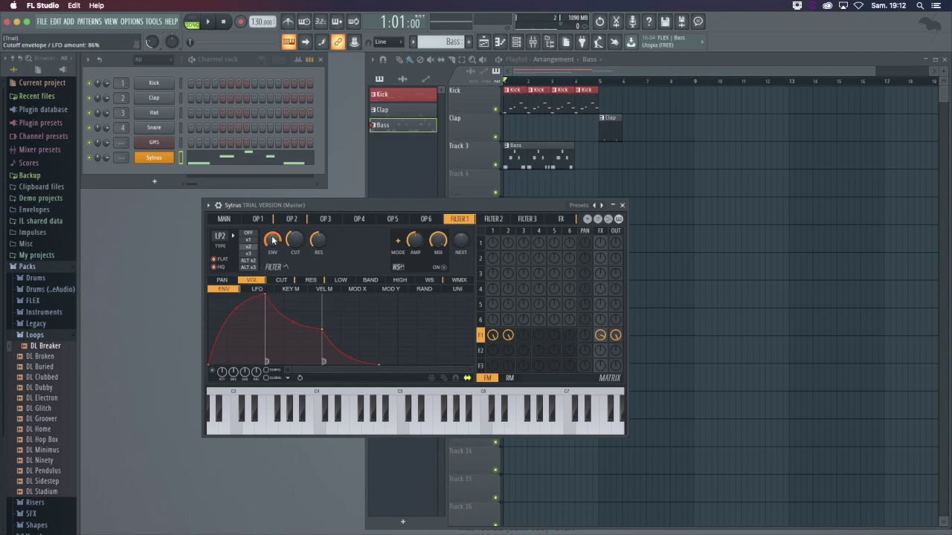
drag(299, 238, 299, 253)
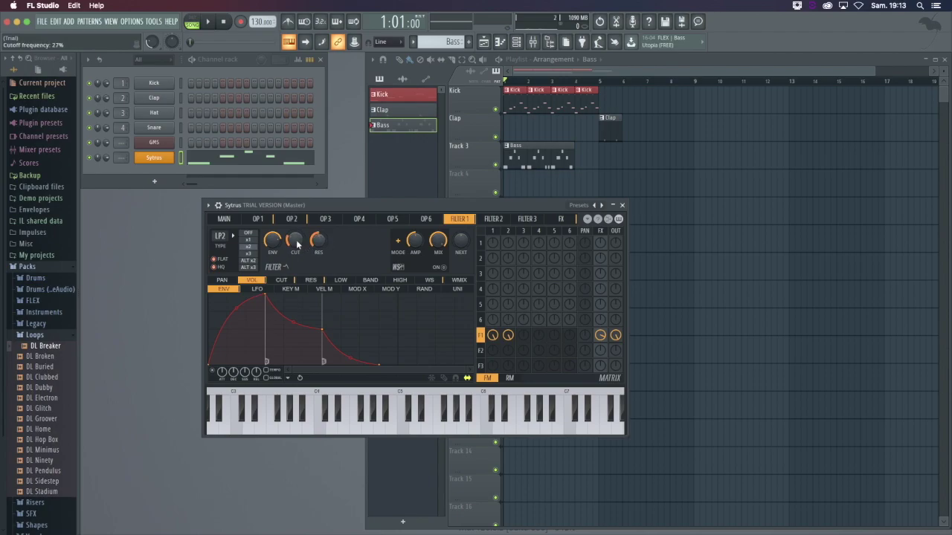
right_click(295, 240)
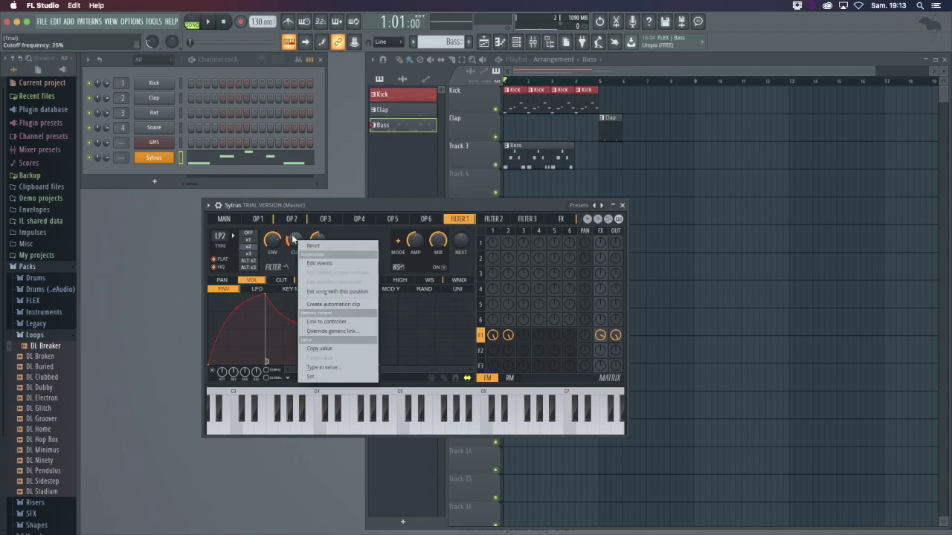
click(340, 302)
drag(411, 209, 416, 275)
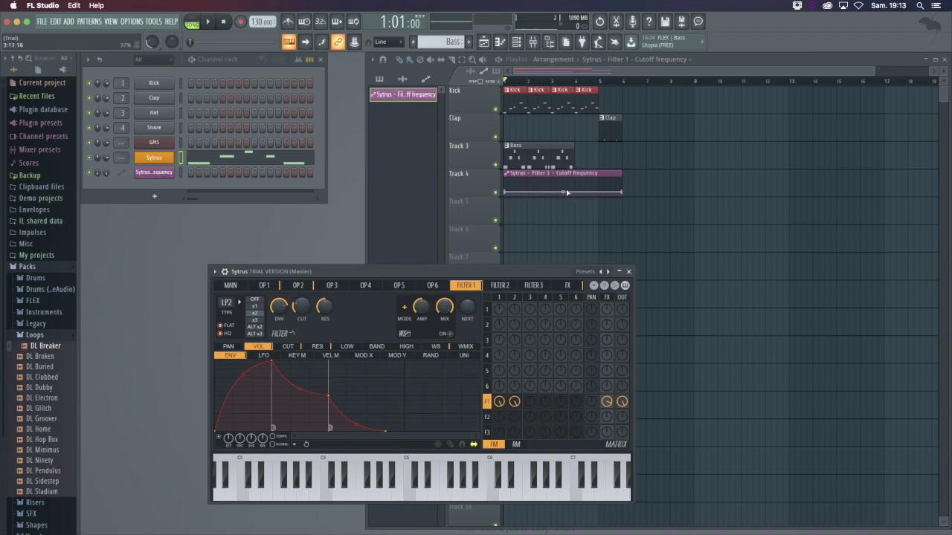
- Shape the cutoff automation to rise from about 5% at bar 1 to about 45% at bar 6, auditioning it during playback
drag(505, 193, 504, 198)
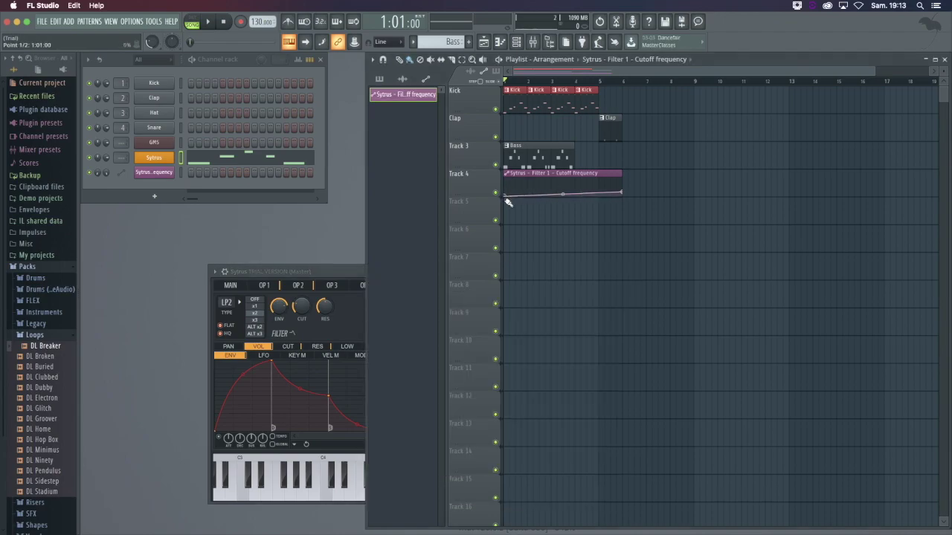
click(303, 311)
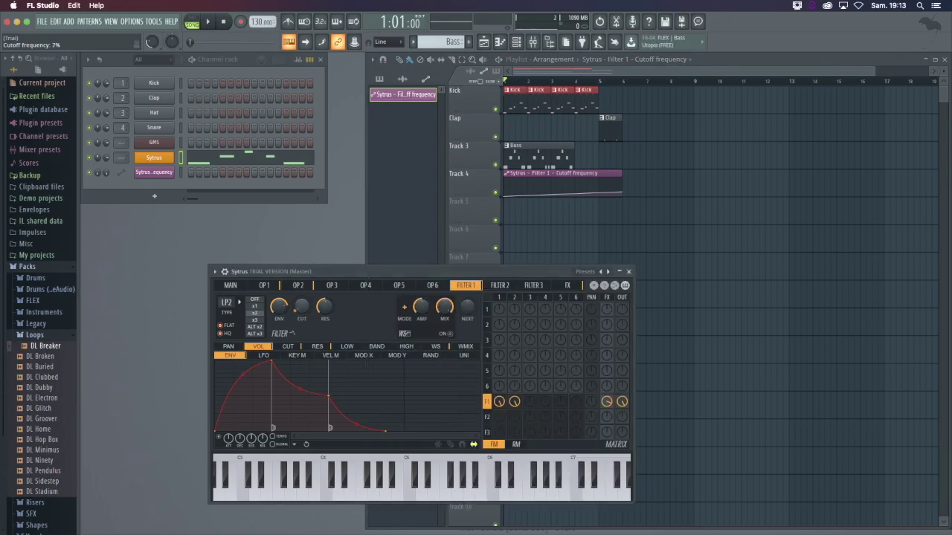
key(space)
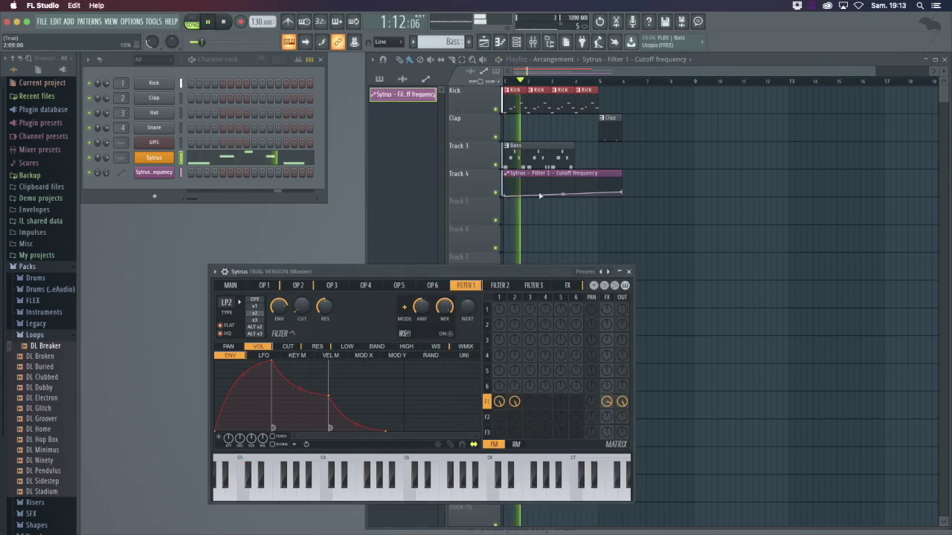
drag(621, 193, 624, 189)
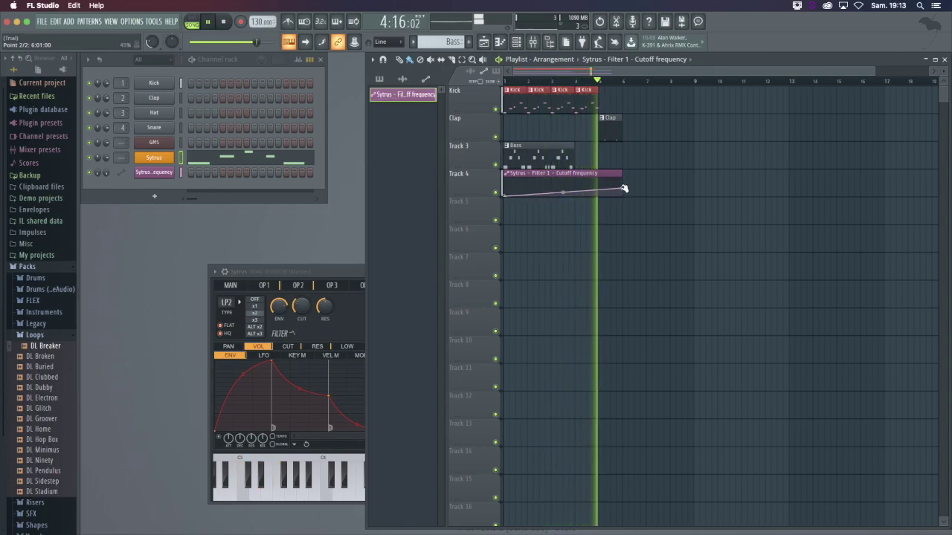
key(space)
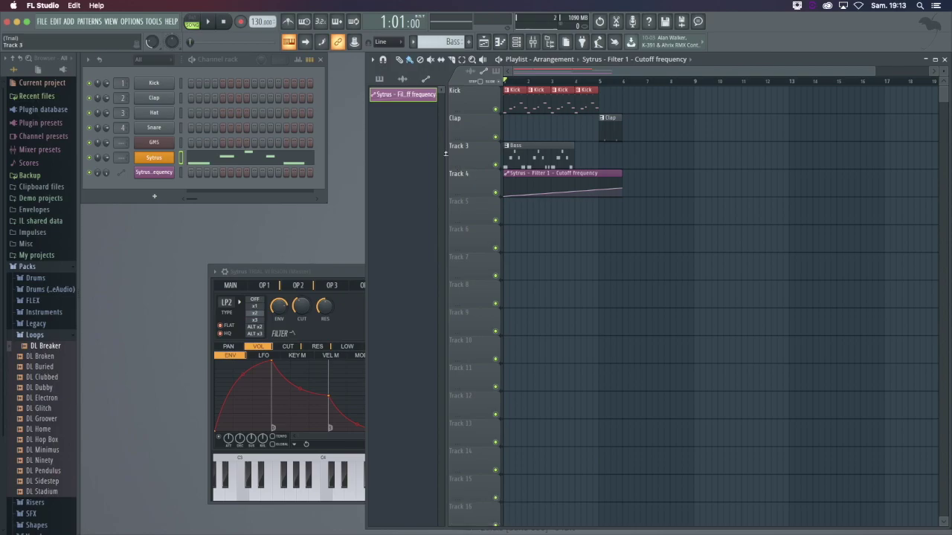
- Reposition the Sytrus window beside the arrangement and examine the automation options for Filter 1's waveshaper pre-amp
drag(309, 272, 187, 247)
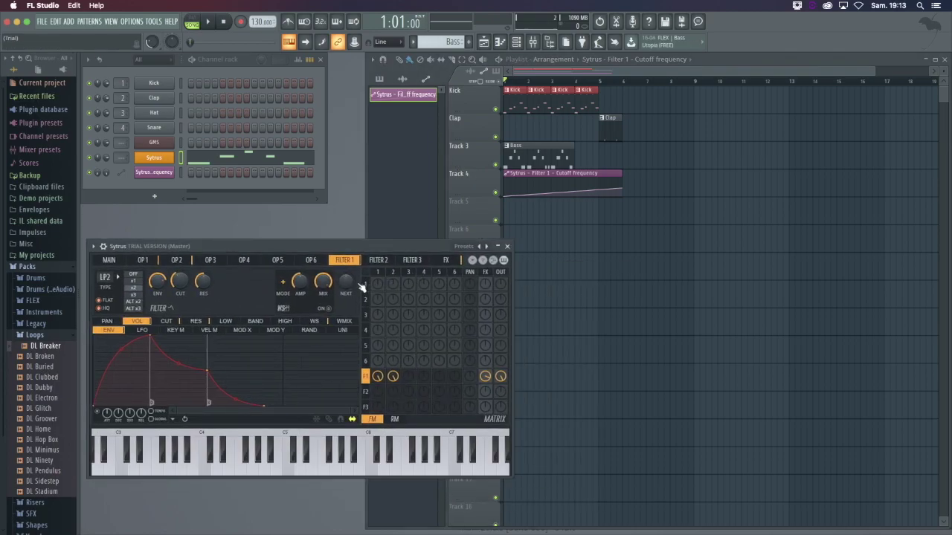
right_click(297, 284)
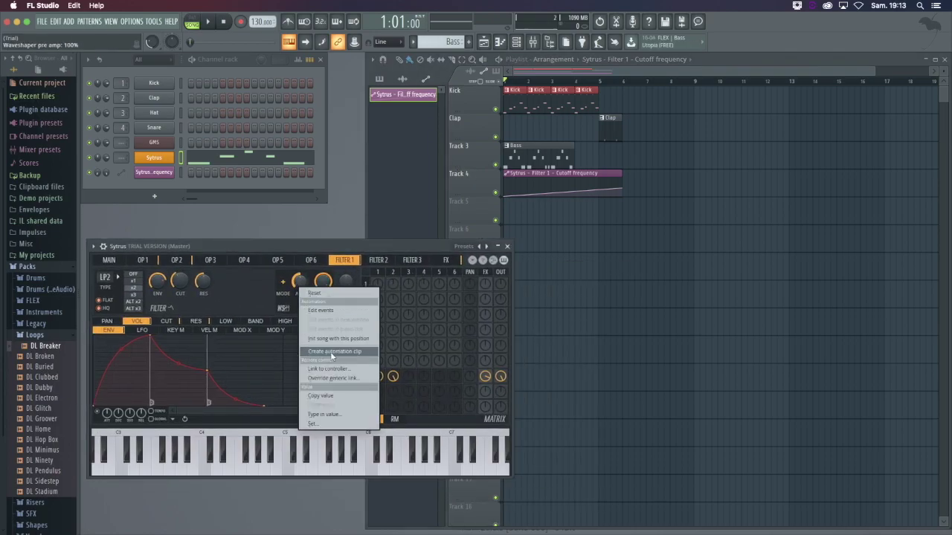
click(202, 283)
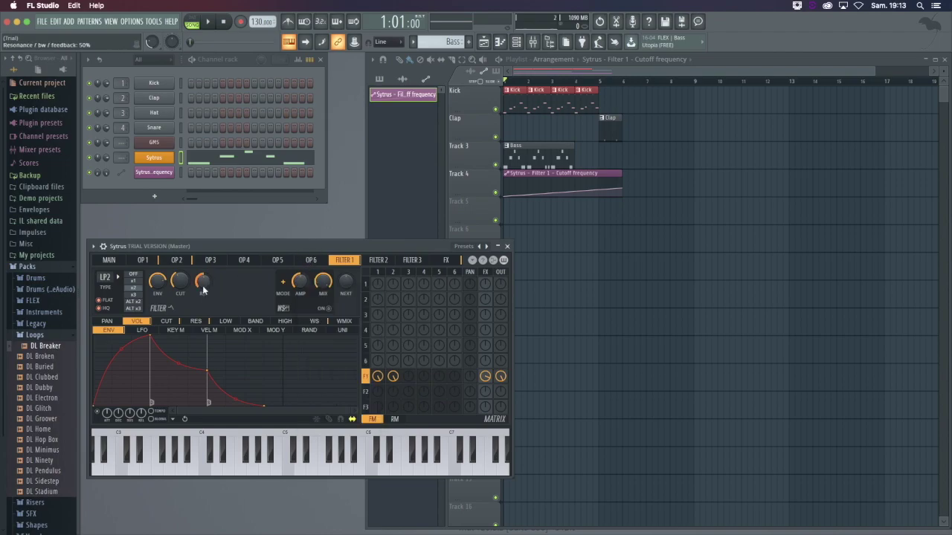
- Examine the automation options for Sytrus Filter 1's resonance and the track options of the Clap track in the playlist
right_click(202, 283)
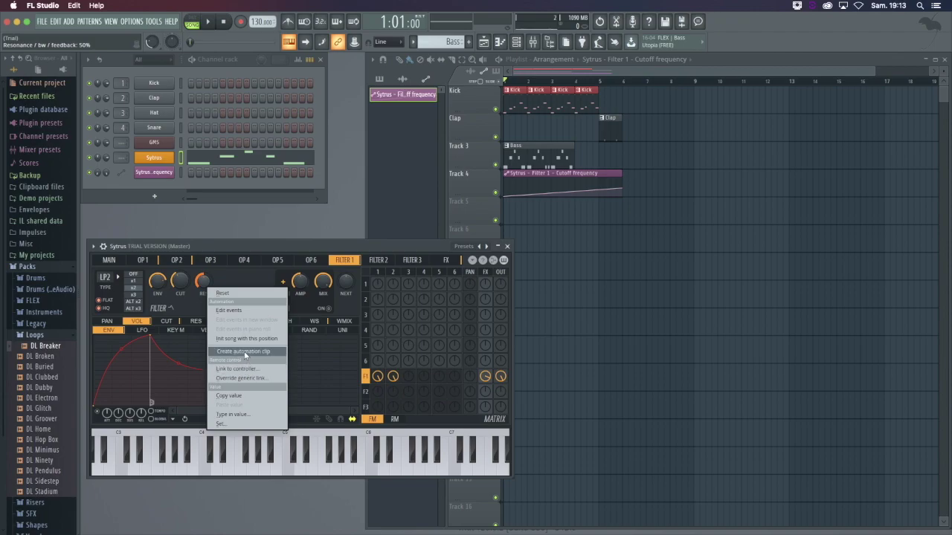
click(280, 244)
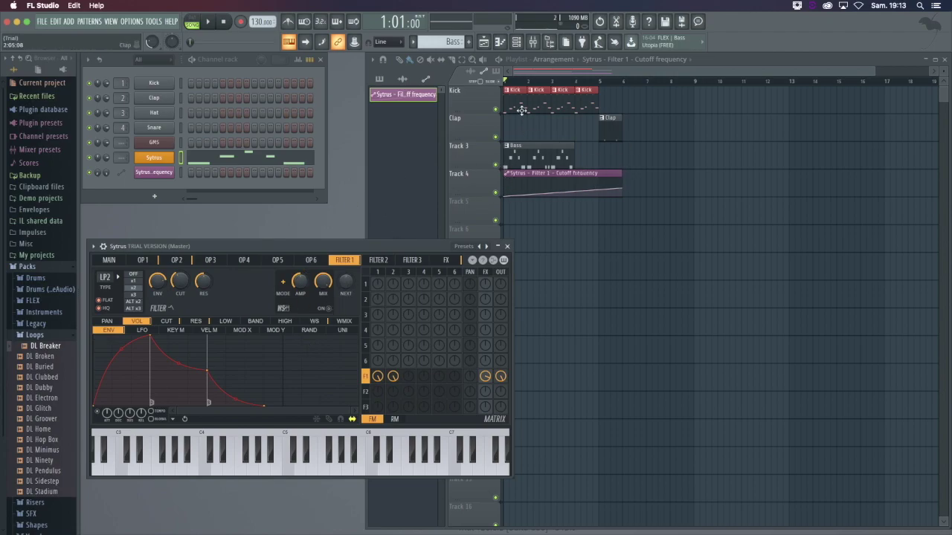
click(468, 175)
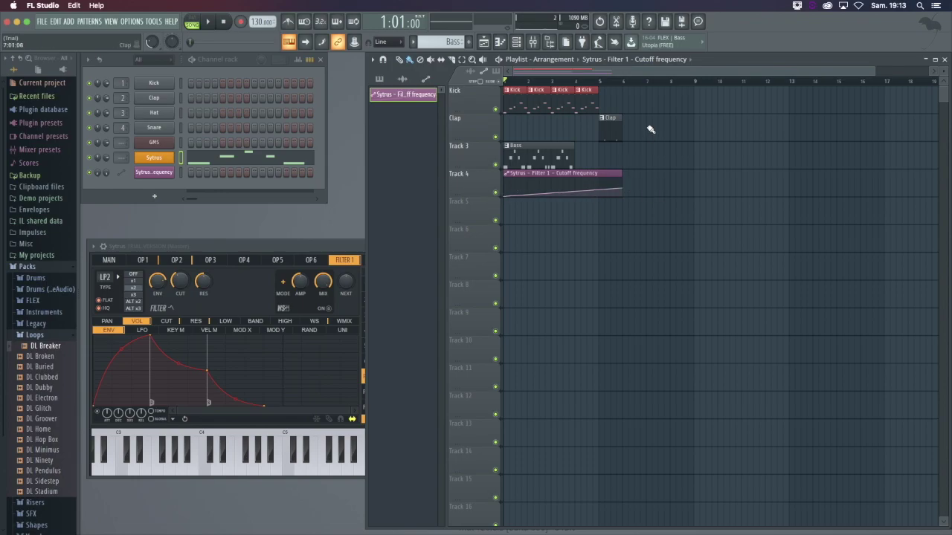
right_click(472, 116)
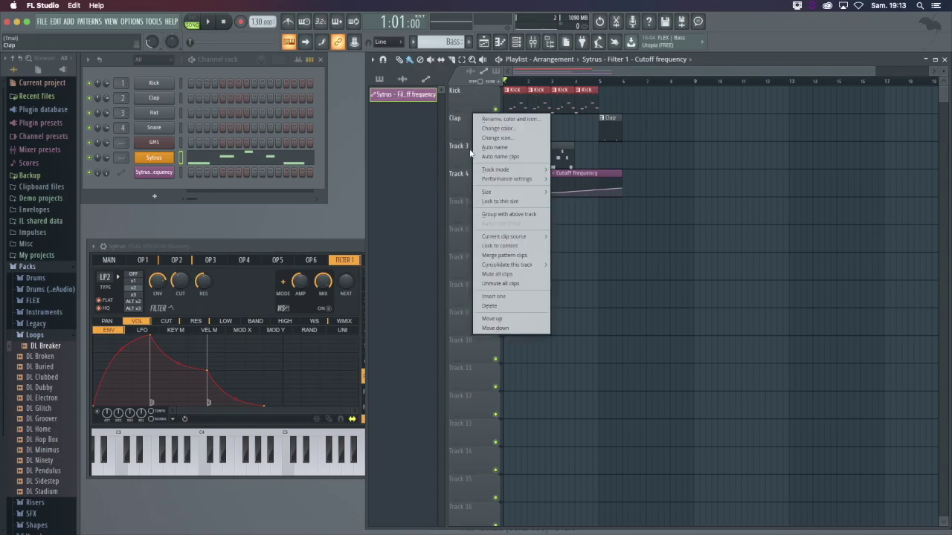
click(422, 133)
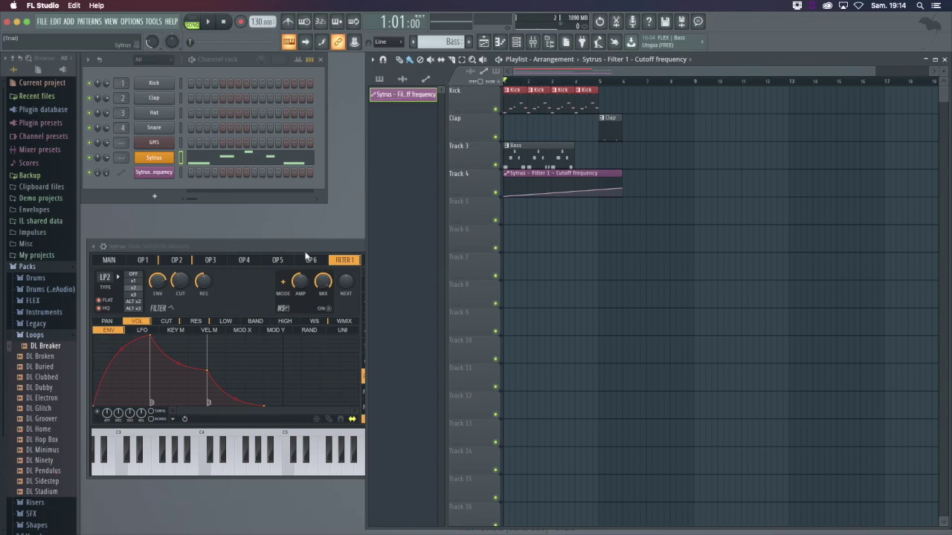
- Close Sytrus and look at the Bass pattern's notes and velocities in the piano roll
drag(305, 249, 271, 253)
click(473, 251)
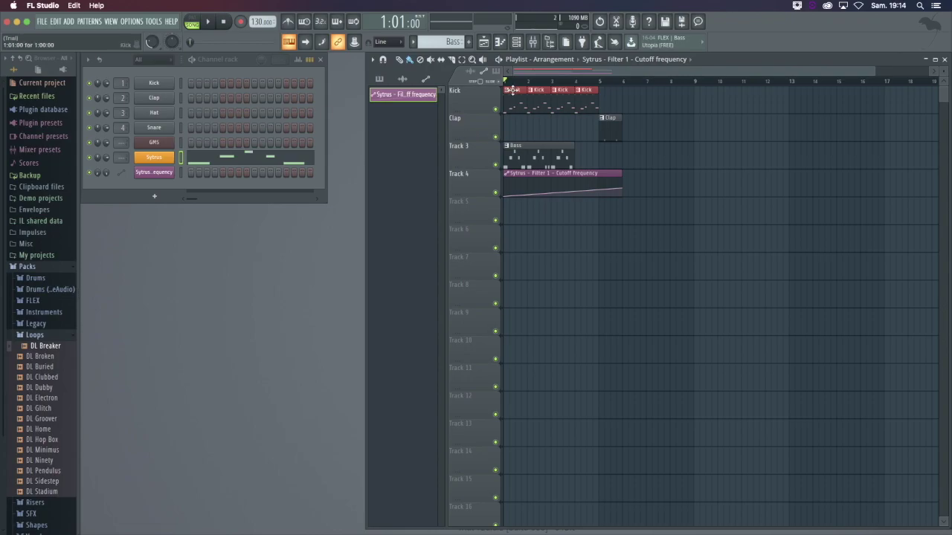
double_click(519, 145)
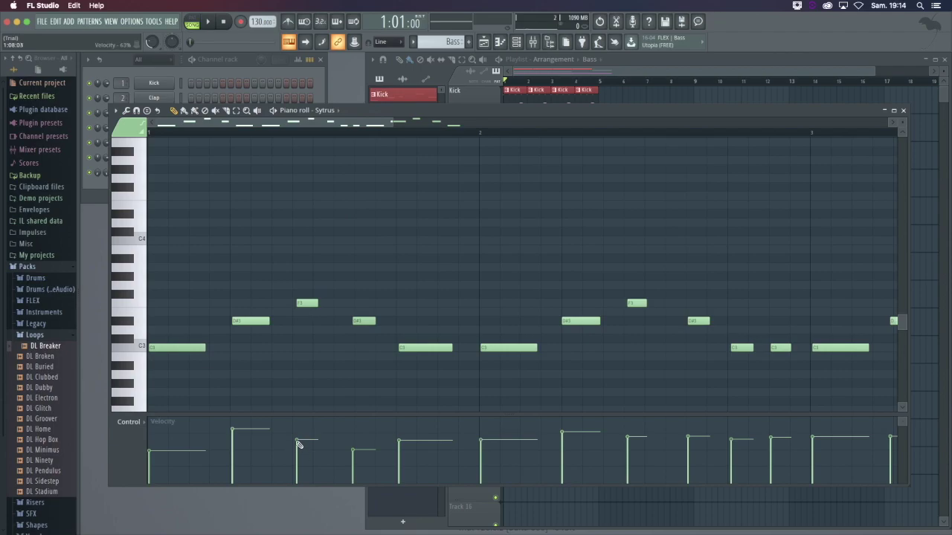
click(903, 111)
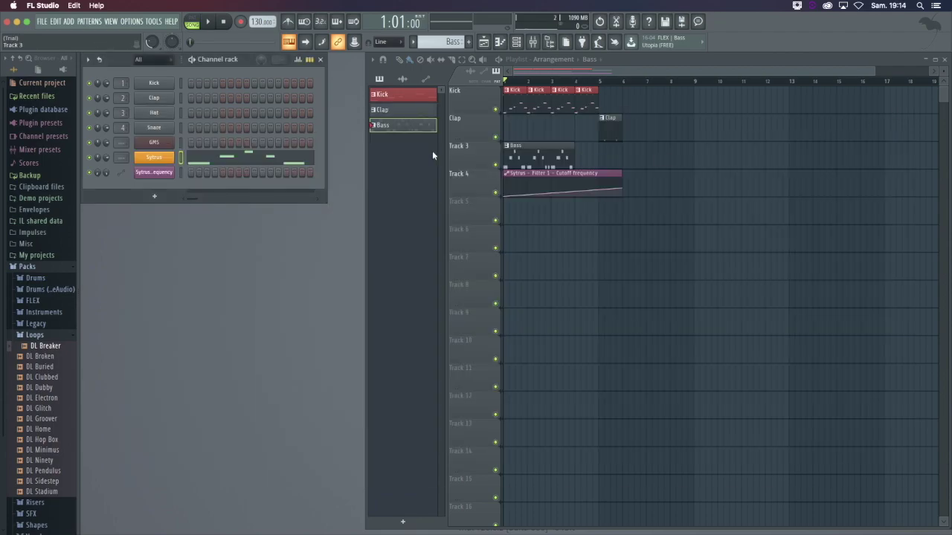
click(417, 173)
click(402, 60)
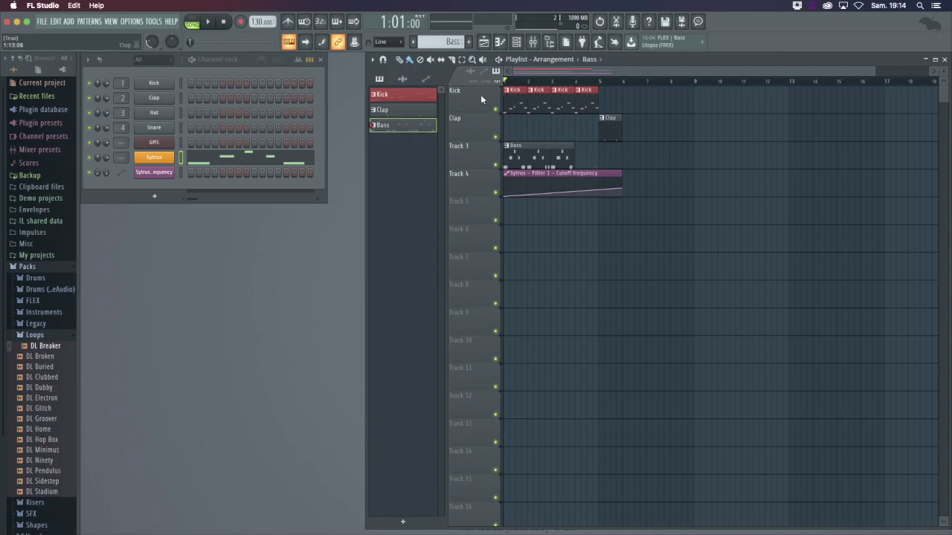
- Create a new pattern named Jo and place it on Track 5 as an eight-bar clip starting at bar 1
click(465, 42)
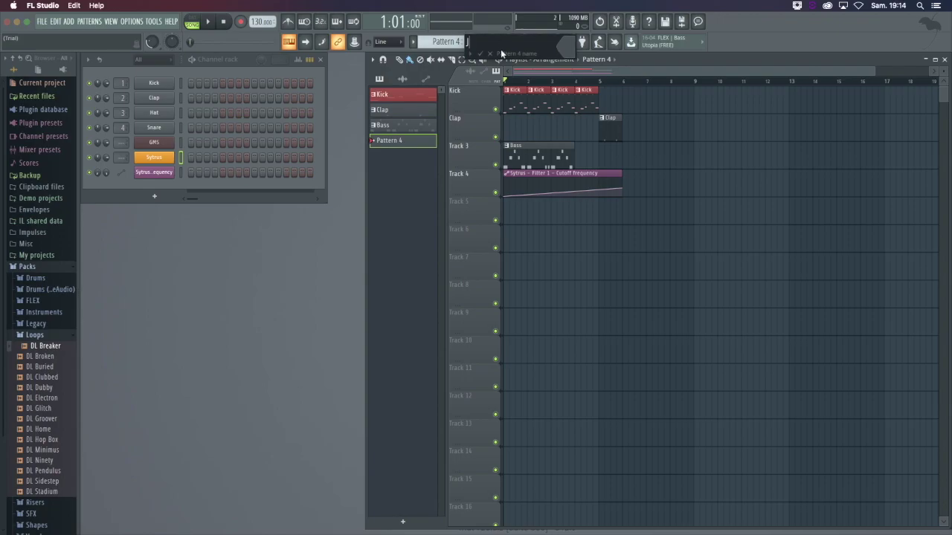
text(Jo)
key(Return)
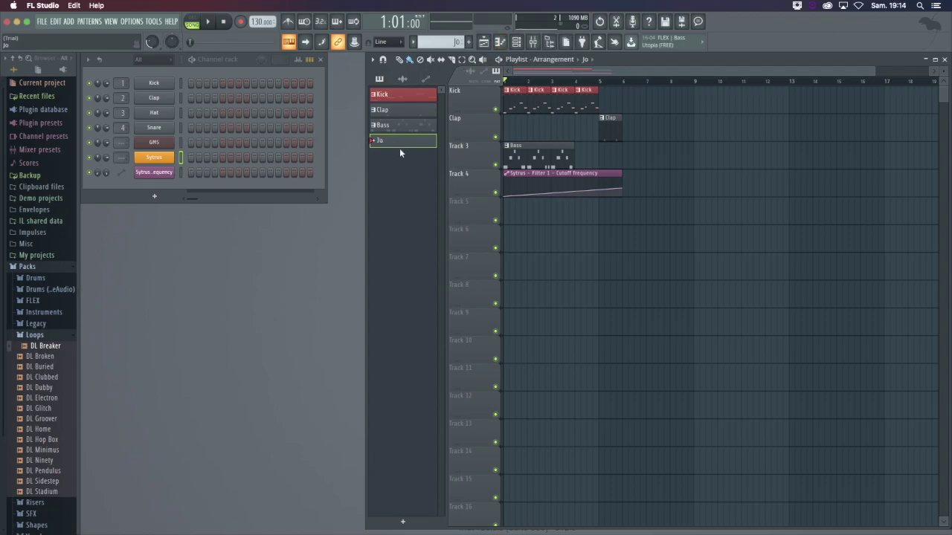
click(516, 212)
drag(525, 203, 694, 204)
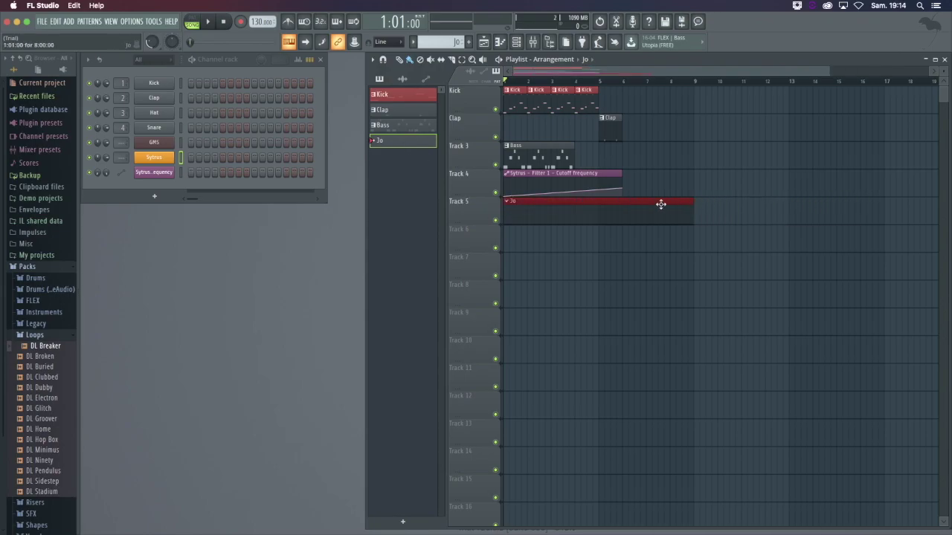
- Mute and delete the Jo clip on Track 5, and place it again from bar 1
click(661, 204)
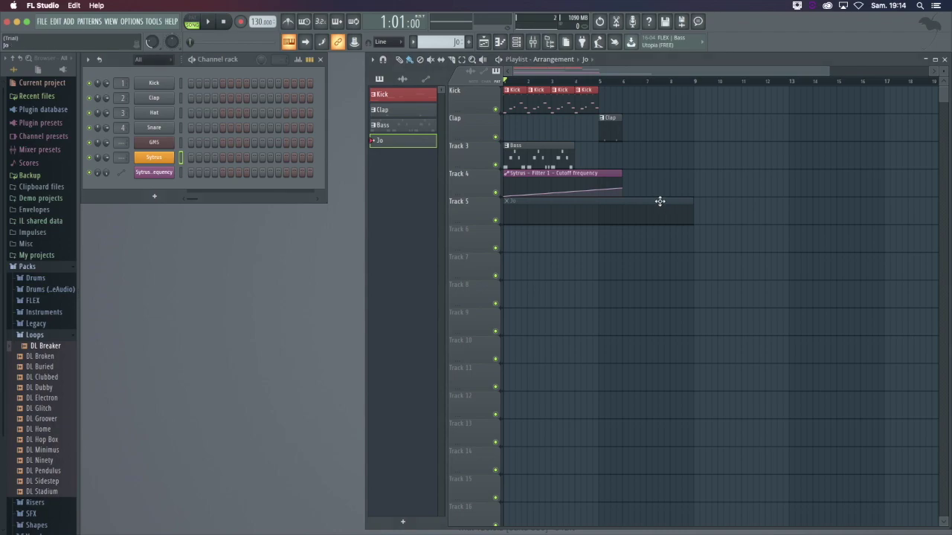
right_click(659, 203)
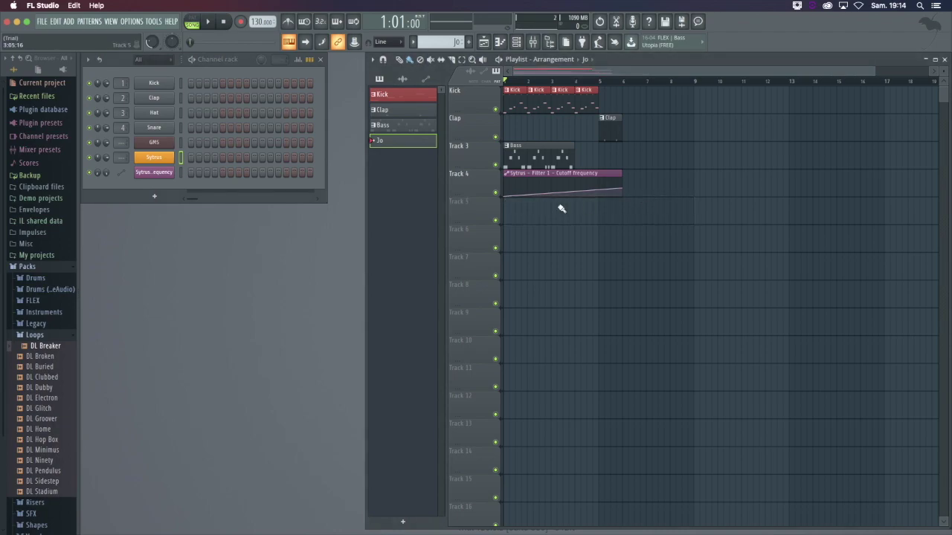
click(509, 209)
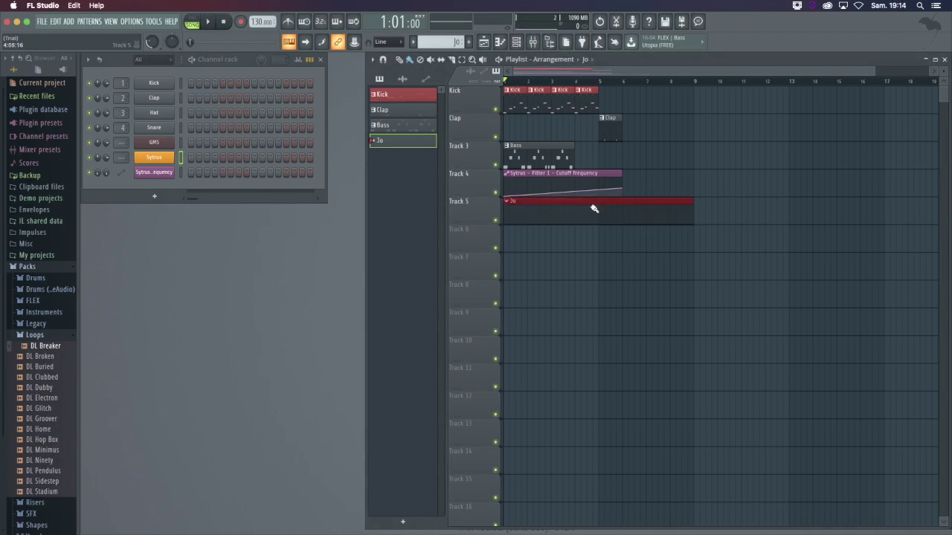
- Place seven short Sytrus notes at varying pitches across the first three bars of the Jo pattern in the piano roll
click(500, 42)
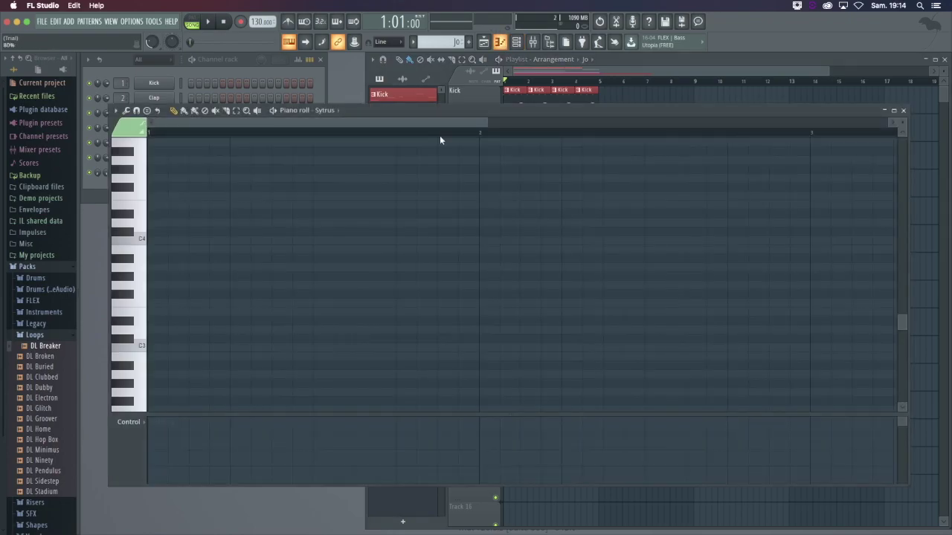
click(152, 392)
click(234, 366)
click(400, 321)
click(525, 339)
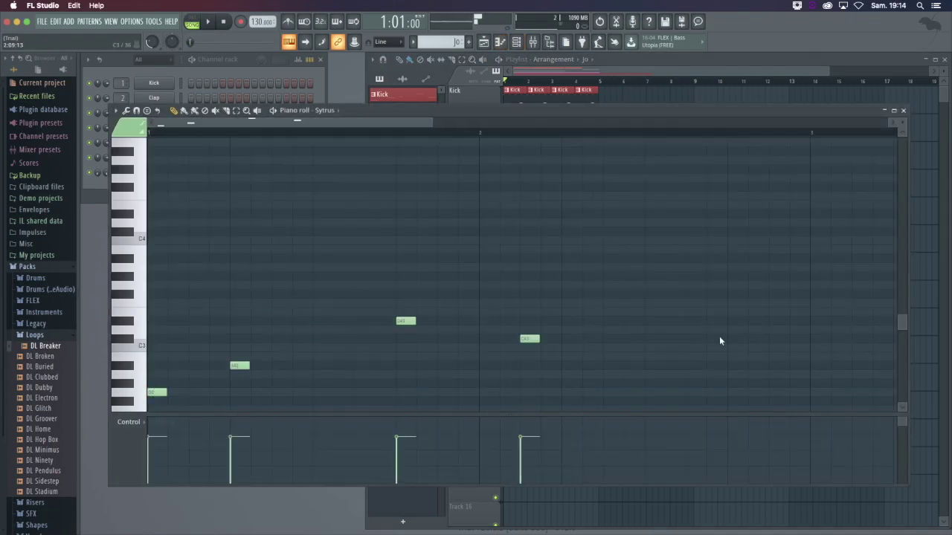
click(815, 321)
click(837, 278)
click(671, 286)
click(903, 110)
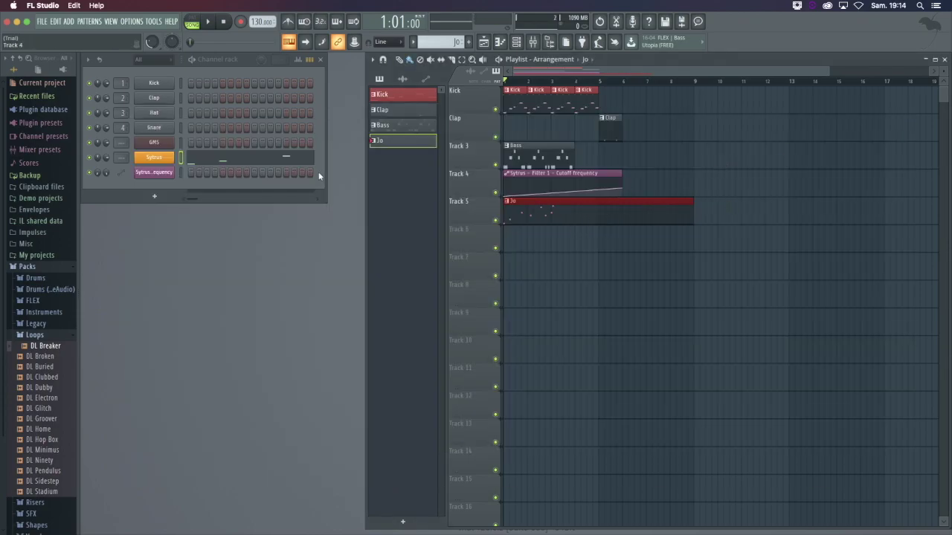
- View the Sytrus window briefly and look through the list of plugins that can be added as channels
mouse_move(326, 162)
mouse_down()
mouse_move(383, 164)
mouse_move(325, 165)
mouse_up()
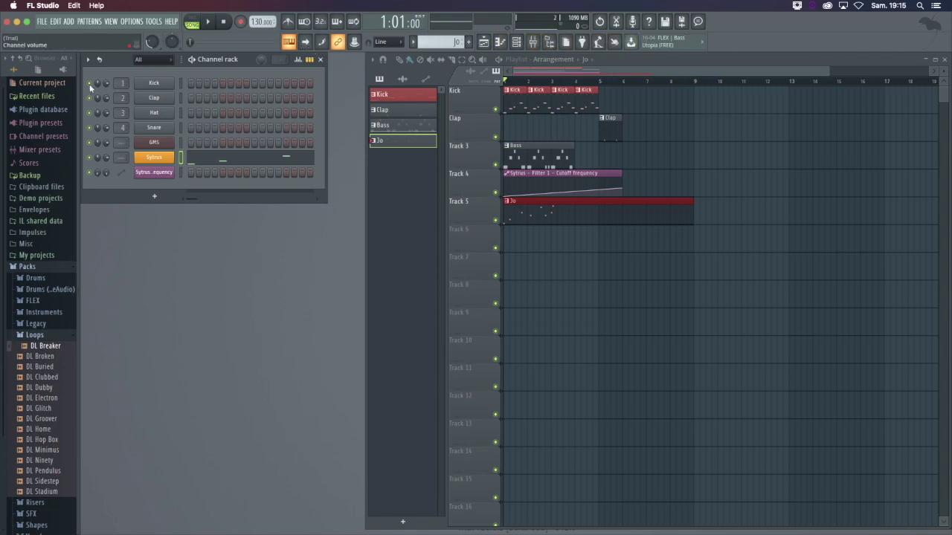
click(161, 160)
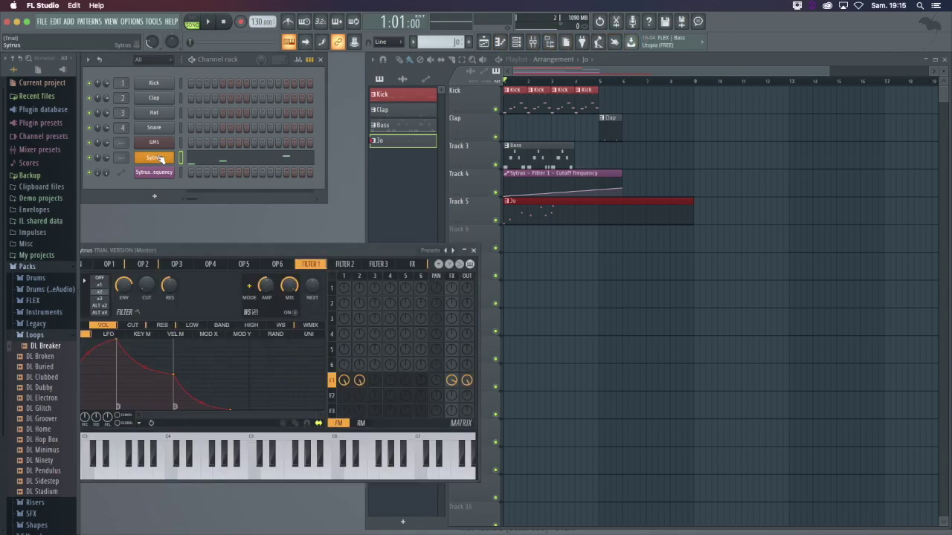
click(475, 247)
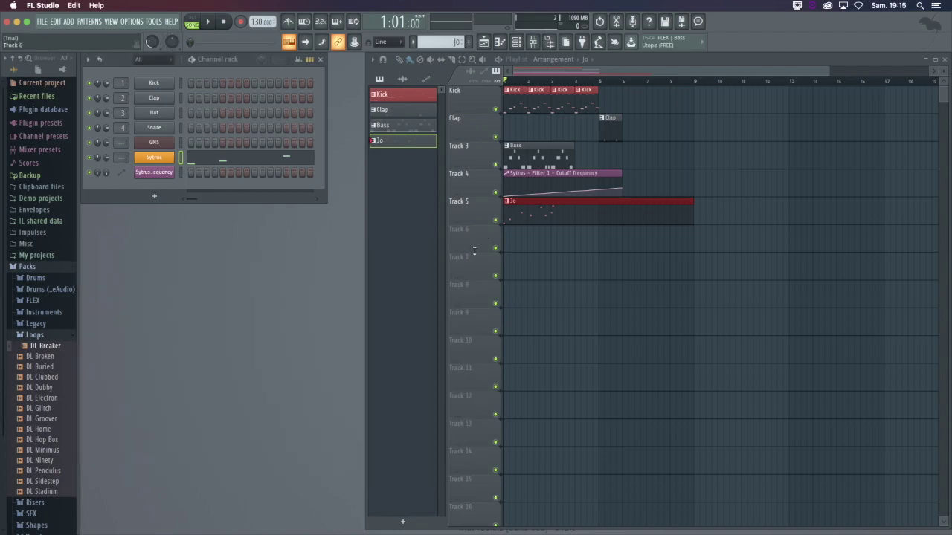
right_click(153, 158)
click(154, 197)
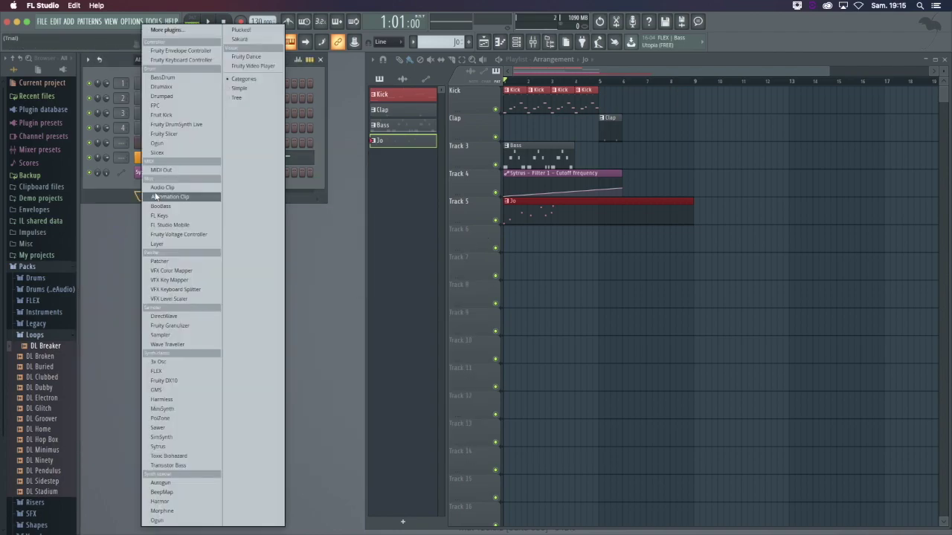
click(116, 209)
click(151, 197)
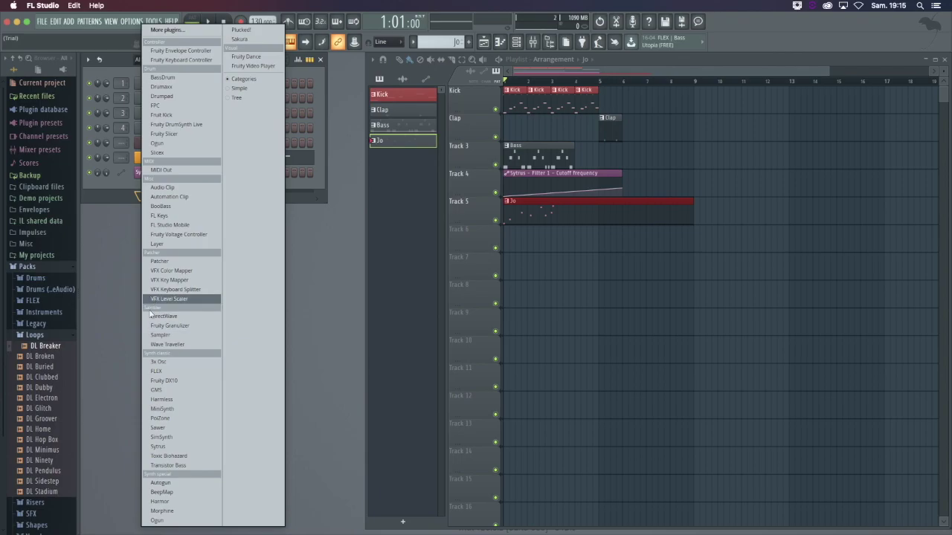
click(122, 270)
- Widen the browser and look through the Clipboard files, Demo projects, Packs with Loops and Vocals, and Mixer presets folders
drag(78, 165, 200, 166)
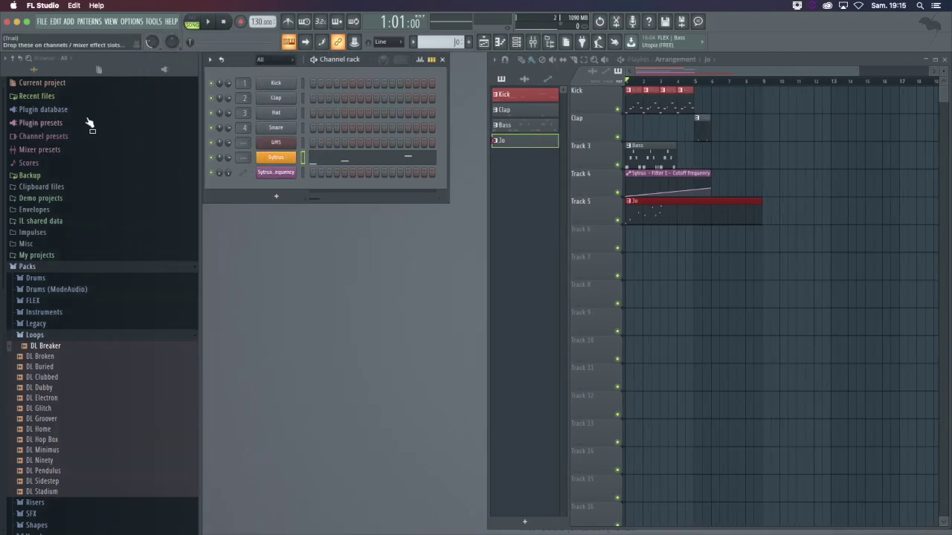
click(38, 187)
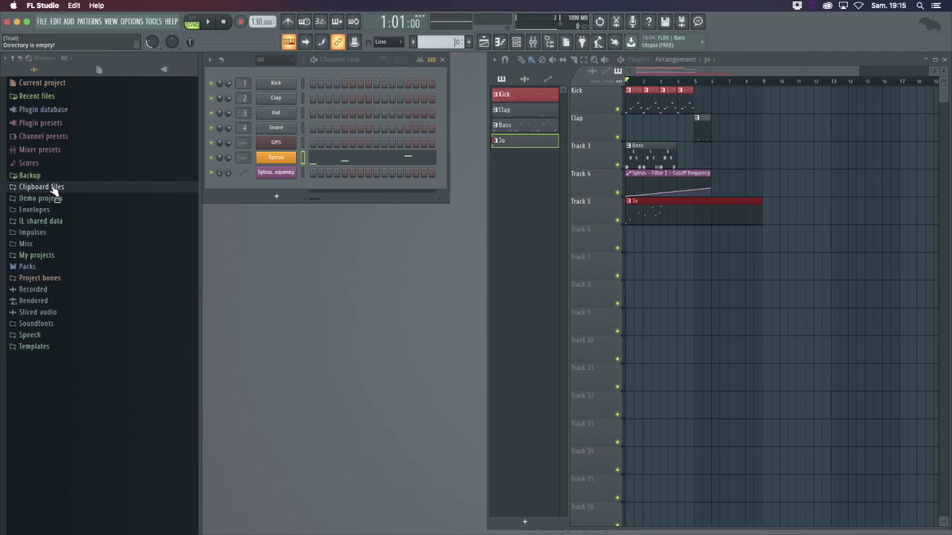
click(41, 198)
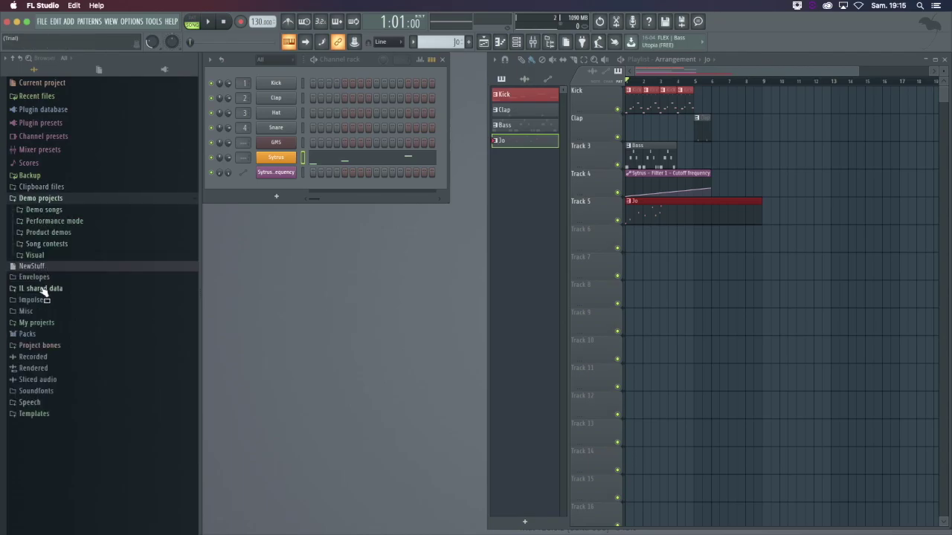
click(28, 335)
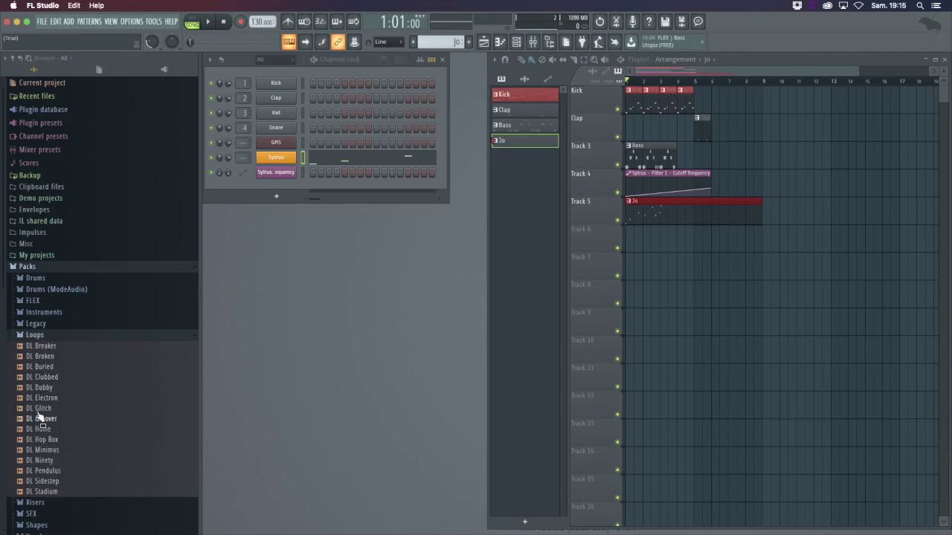
click(32, 334)
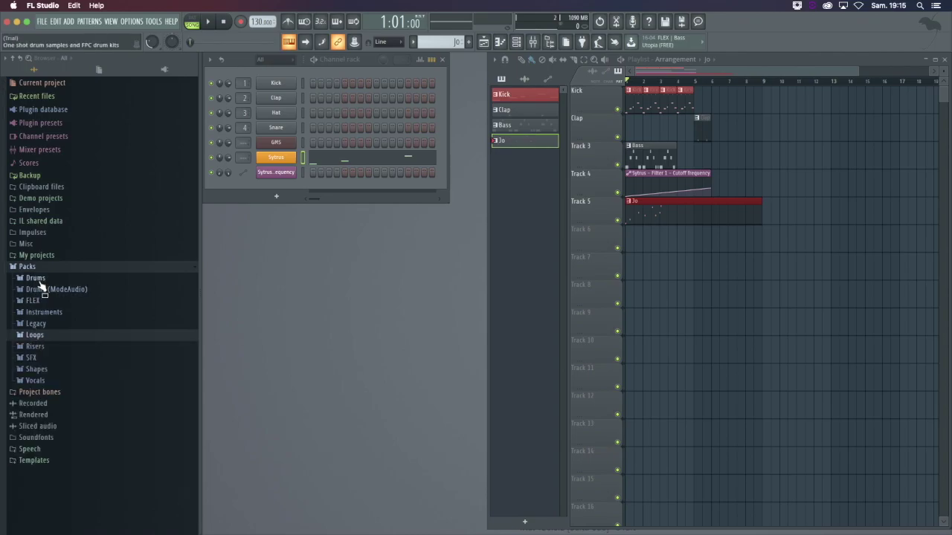
click(37, 381)
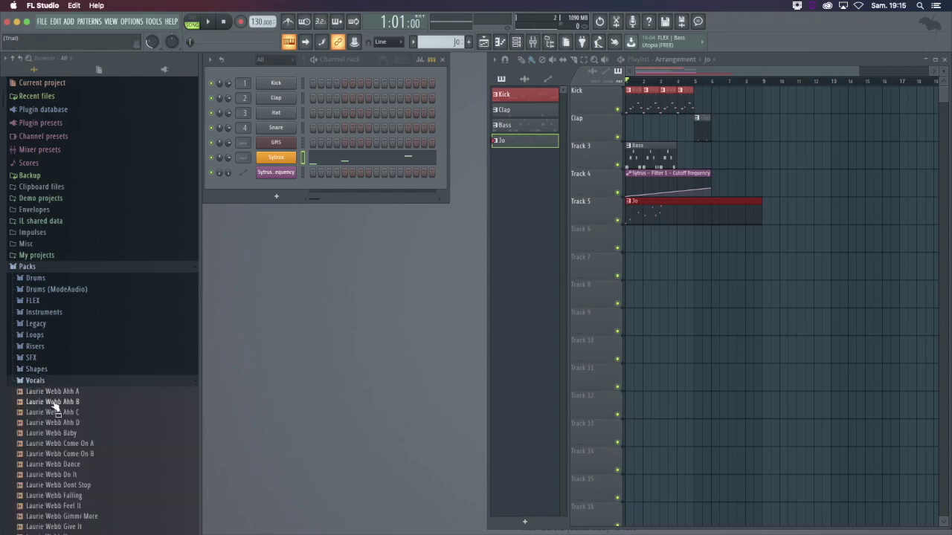
click(38, 381)
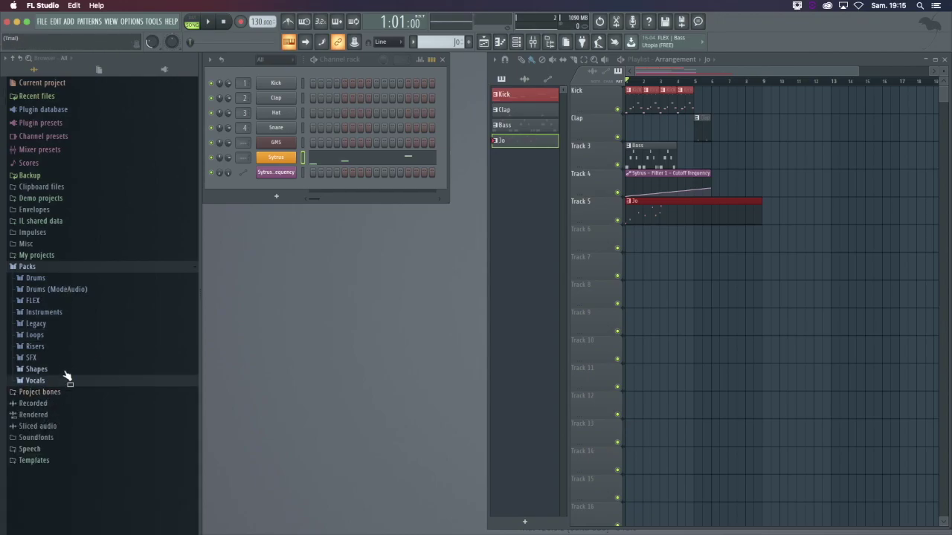
click(40, 149)
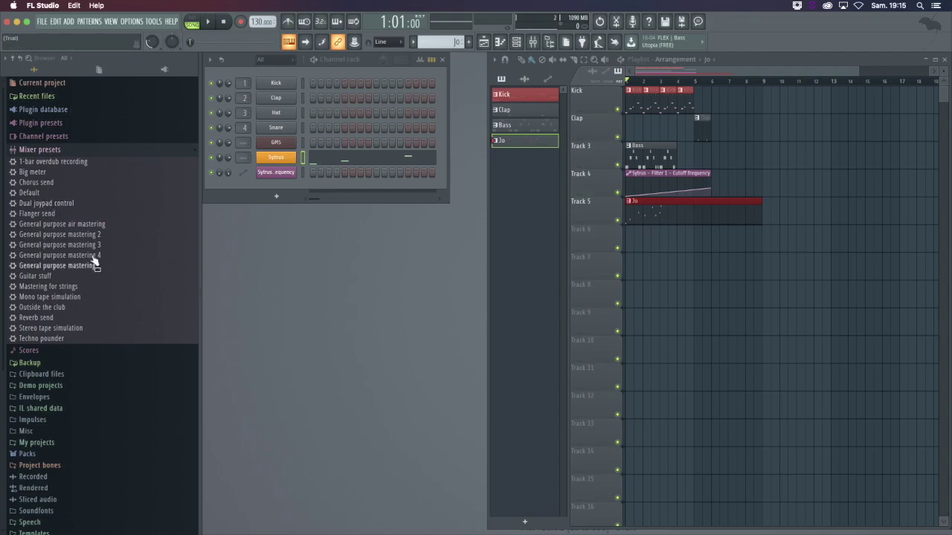
- Open the mixer and move its window so the Master track's effect slots are in view
click(534, 42)
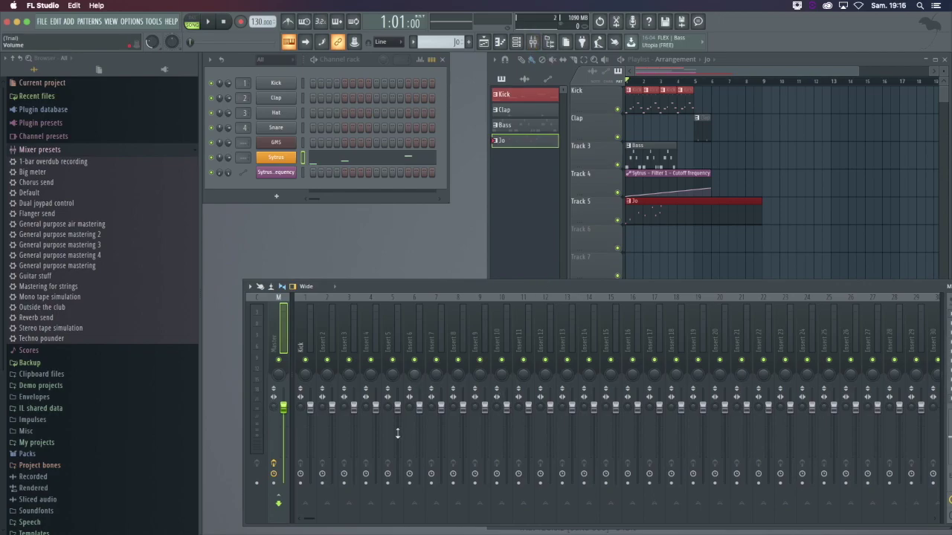
drag(386, 287, 223, 190)
drag(731, 201, 796, 183)
- Add Fruity Compressor to the Master track's second effect slot and bring the Master fader back into view
click(858, 210)
click(711, 234)
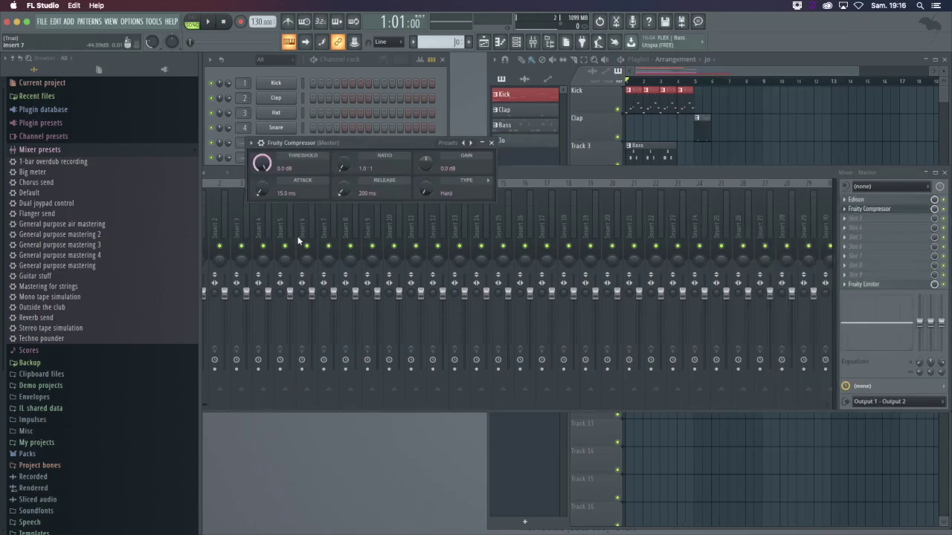
click(491, 142)
drag(425, 178, 506, 174)
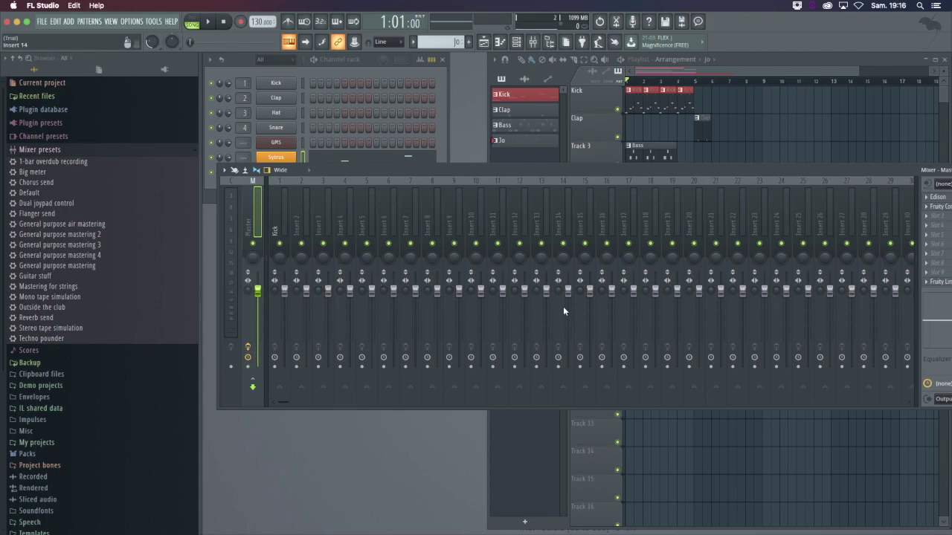
drag(621, 164, 618, 162)
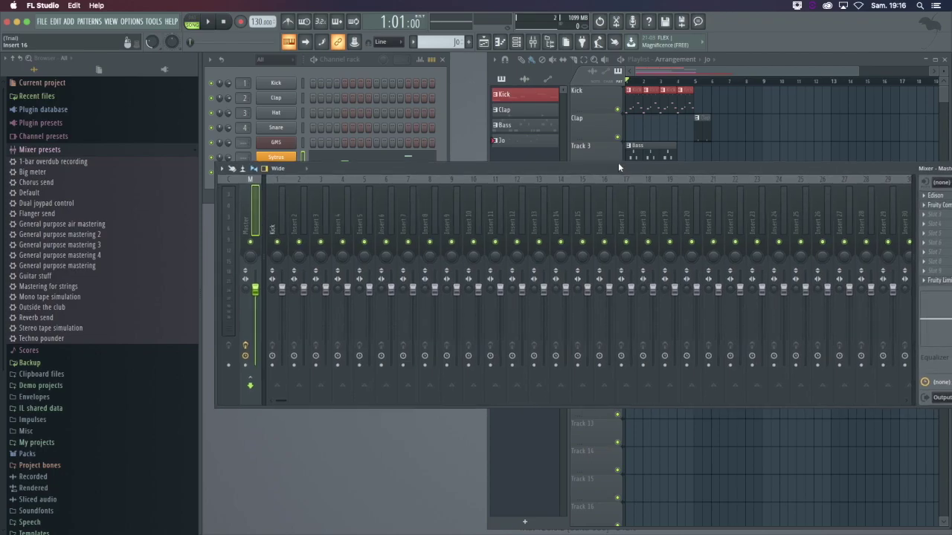
- Lower the volume faders of the Kick and Insert 2 mixer tracks and close the mixer
drag(282, 290, 304, 302)
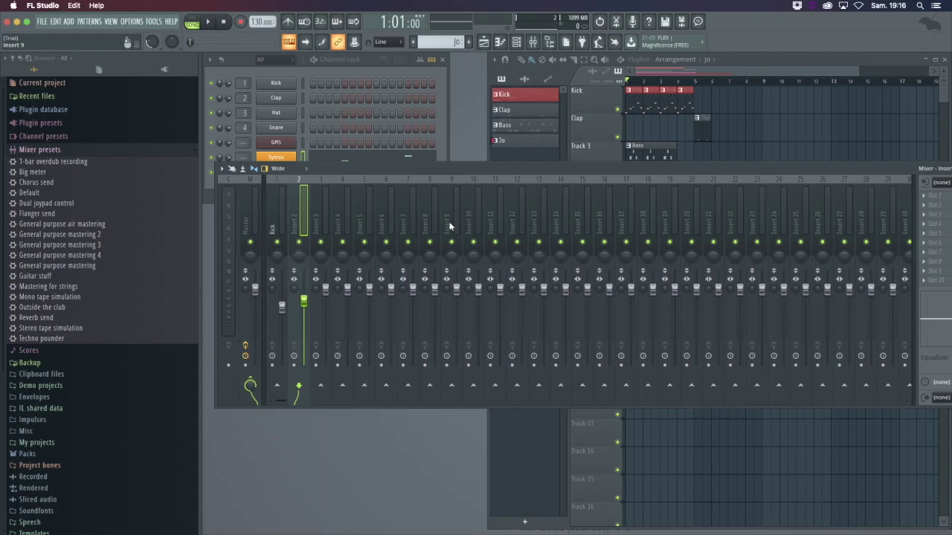
drag(397, 166, 267, 158)
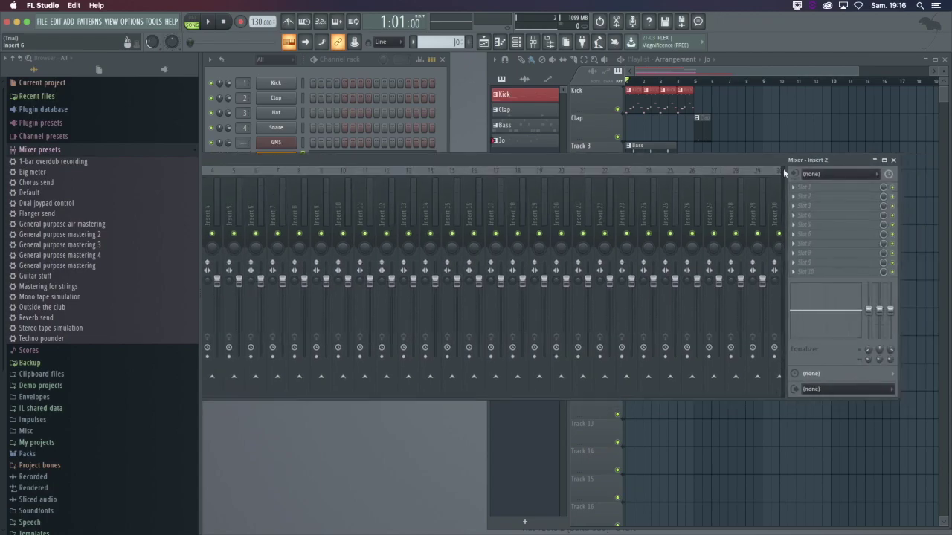
click(897, 158)
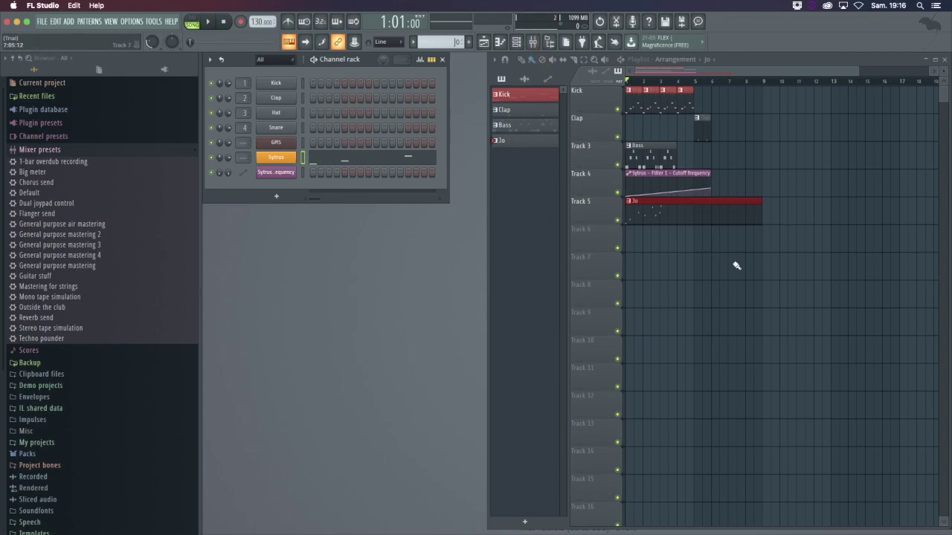
- Move the playhead to 2:09:00 and select all the clips on the five playlist tracks with the Select tool
click(650, 79)
click(584, 60)
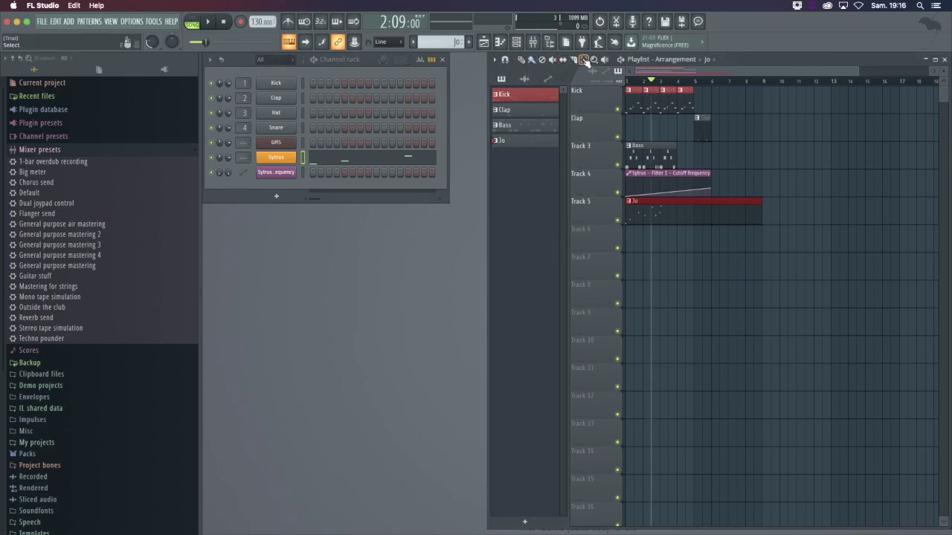
drag(759, 280, 624, 94)
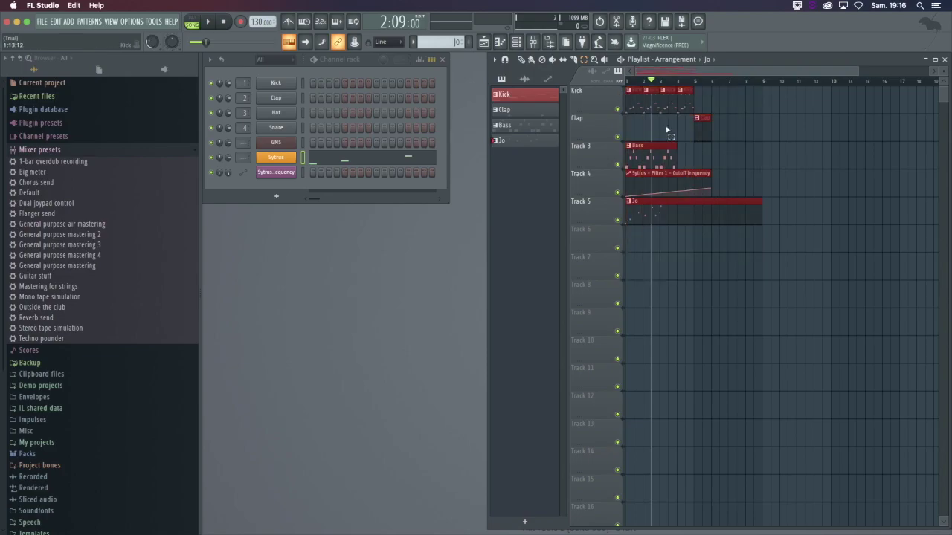
drag(755, 280, 609, 75)
- Look through the export formats available for the project without exporting, and clear the playlist clip selection
click(42, 21)
mouse_move(60, 110)
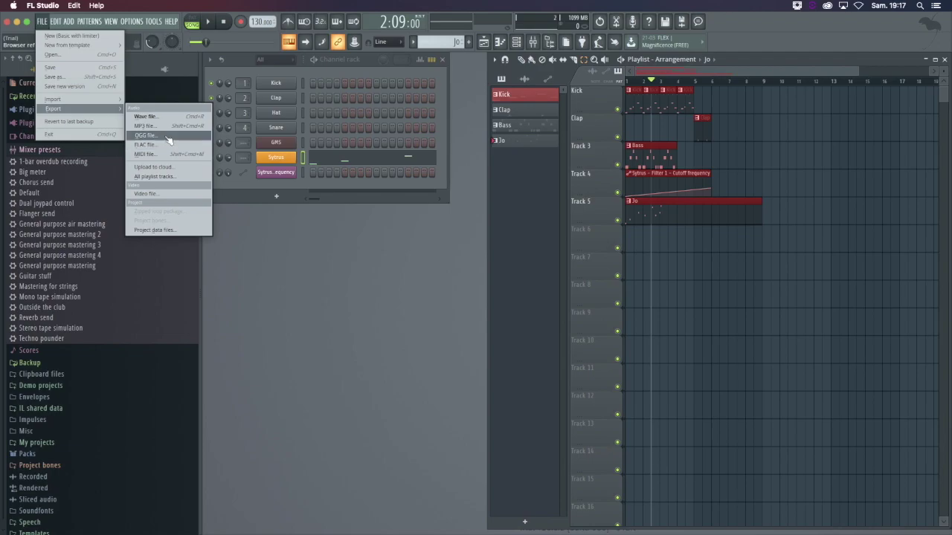
click(299, 216)
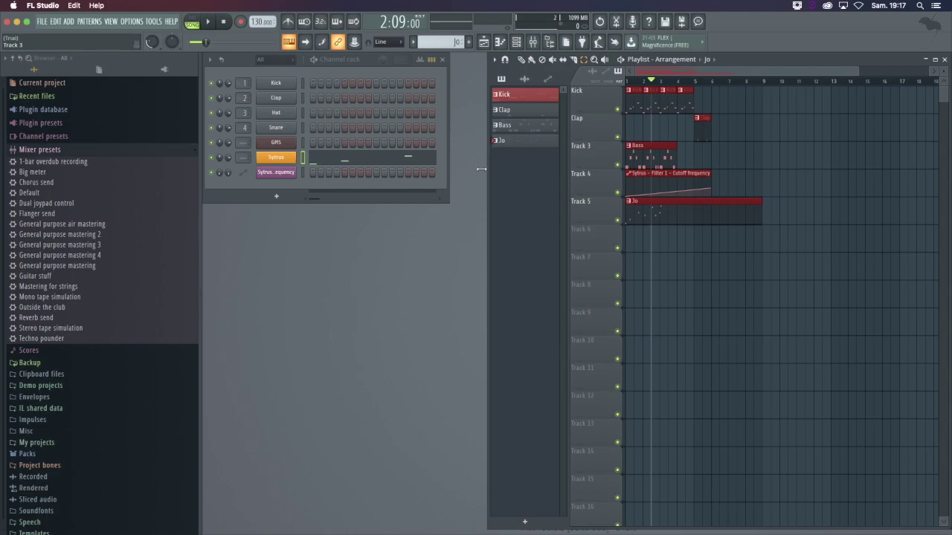
click(594, 201)
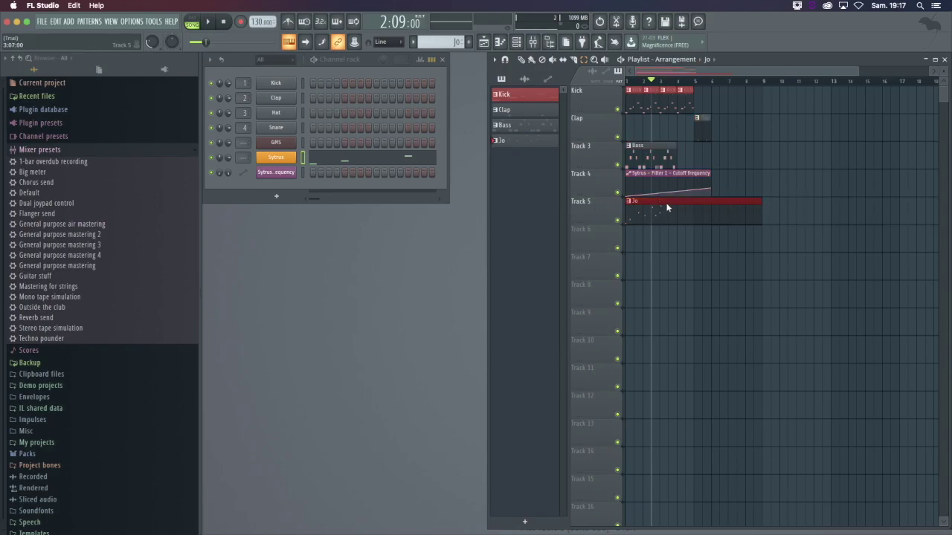